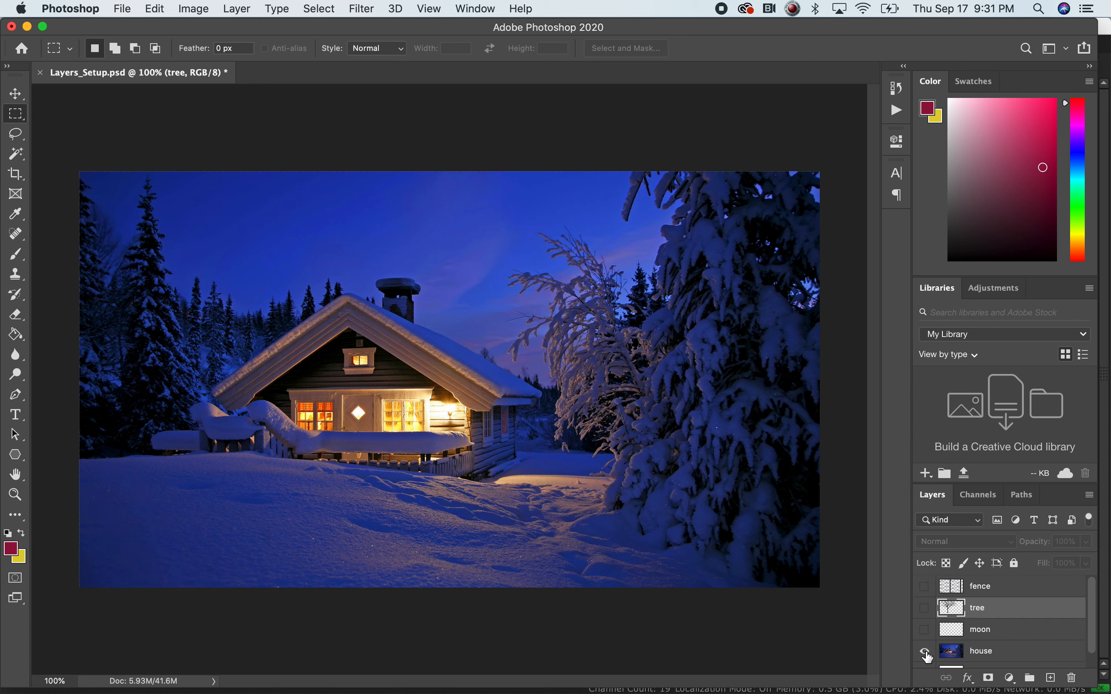
Make the moon, tree and fence layers visible over the house, and view the tree layer's blend mode options, keeping Normal.
left_click(925, 651)
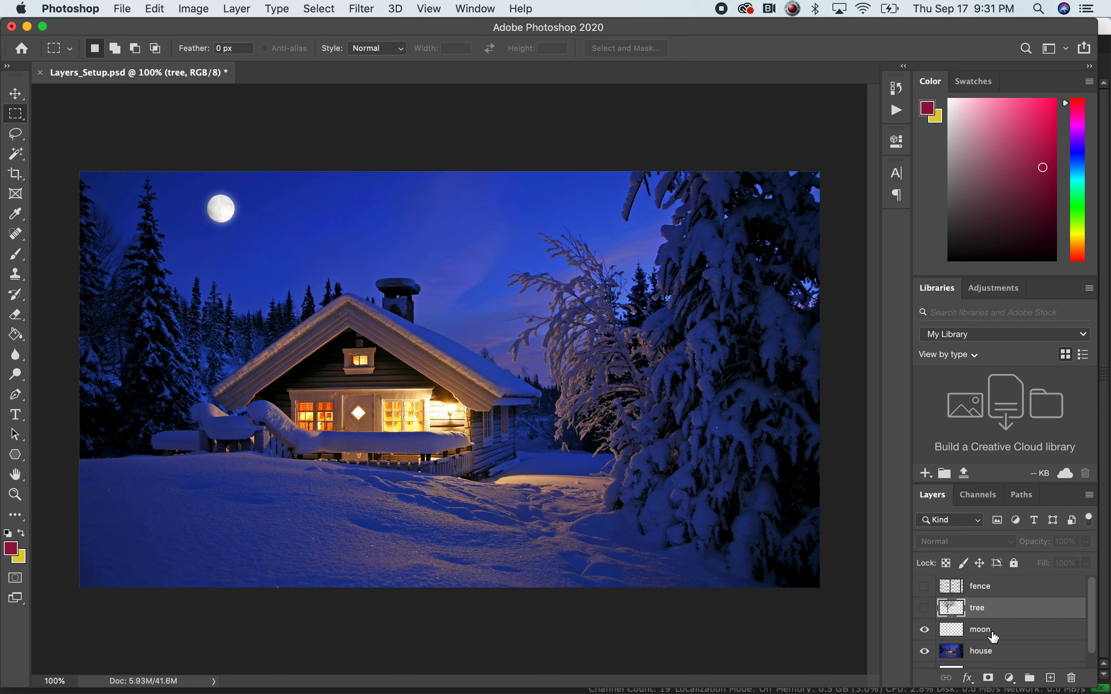
left_click(925, 609)
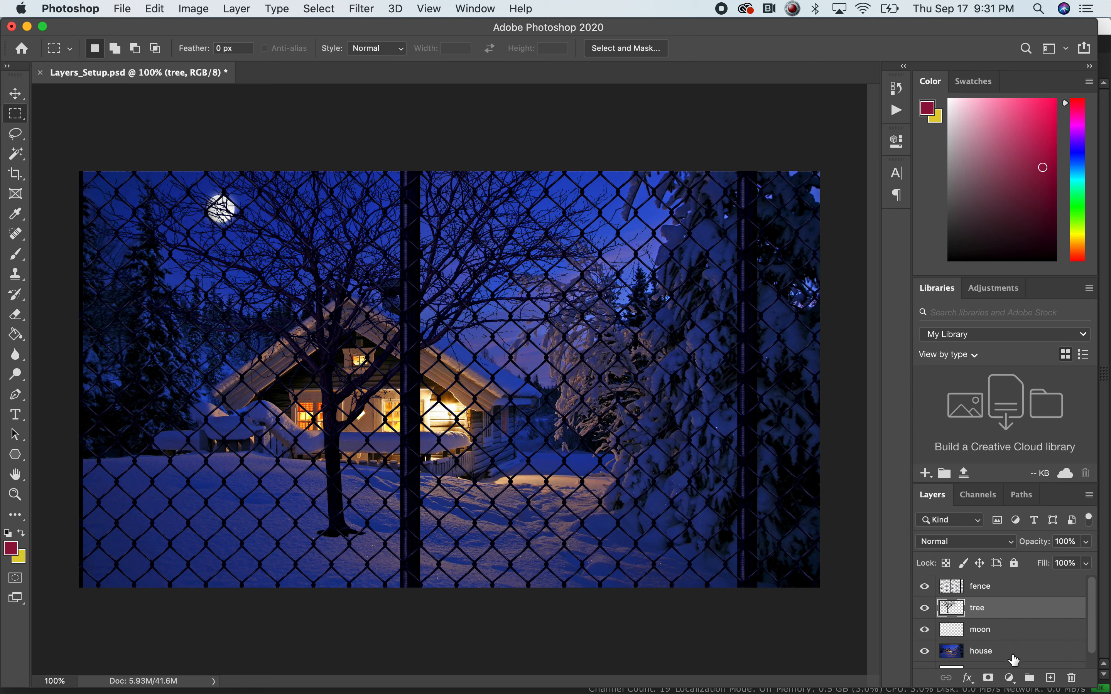
left_click(1011, 545)
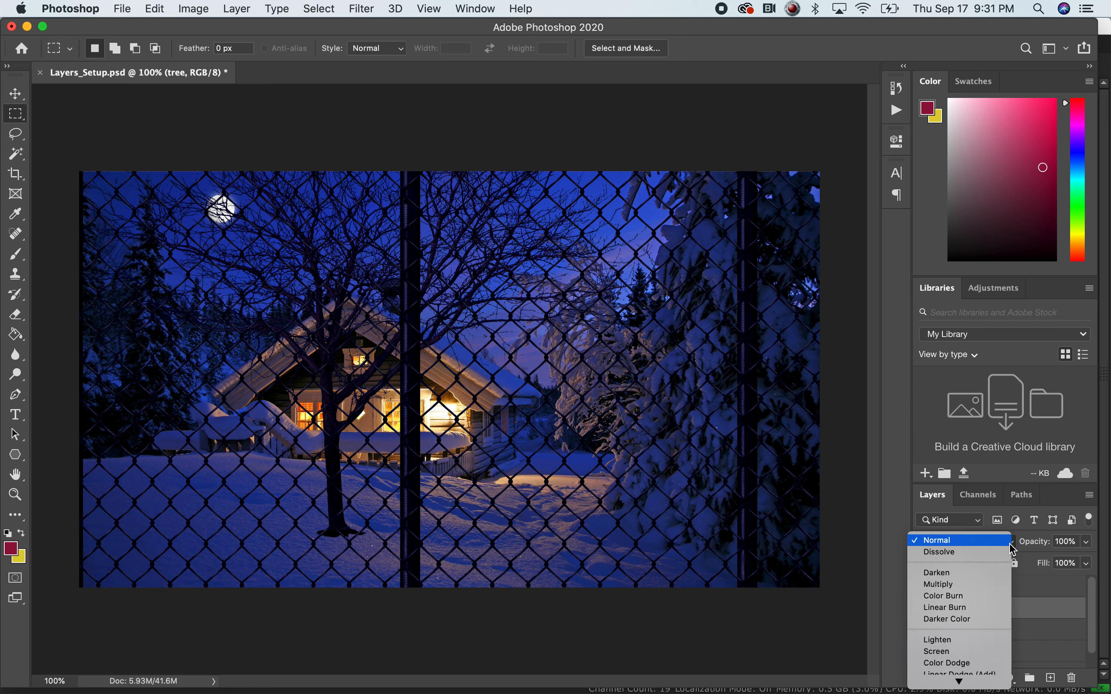
left_click(942, 547)
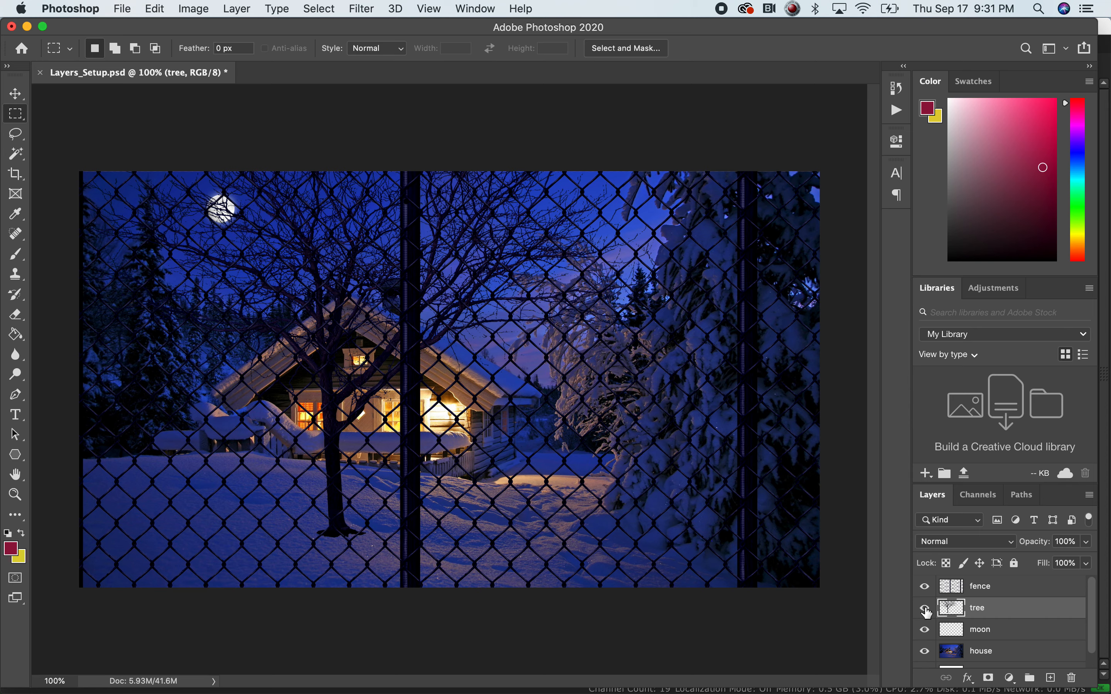
Switch to NukeX and examine how the moon, house, tree and fence Read nodes connect to the Merge nodes.
key("super+Tab")
key("super+Tab")
key("super+Tab")
key("super+Tab")
key("super+Tab")
key("super+Tab")
key("super+Tab")
key("super+Tab")
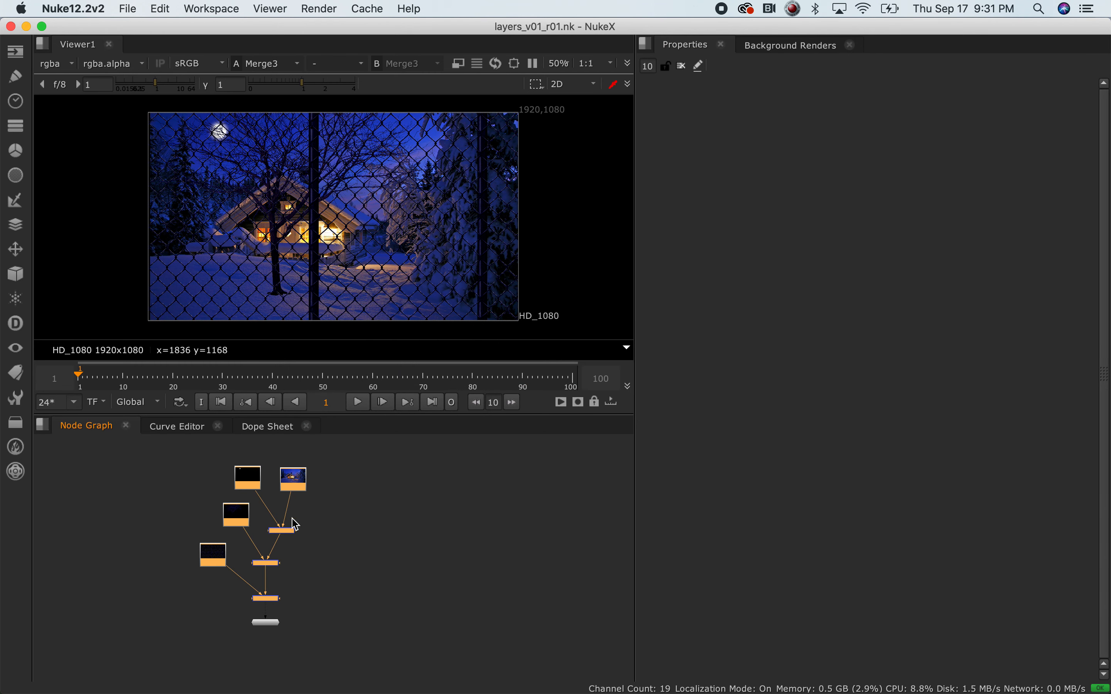
left_click(347, 542)
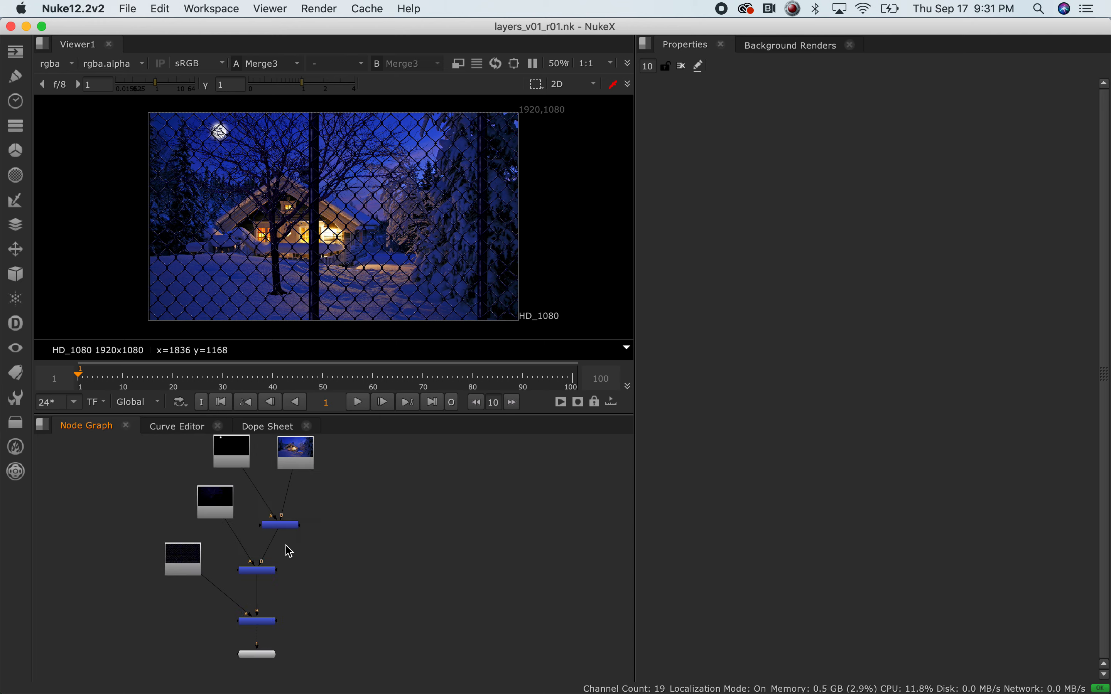
scroll(287, 550, "up", 2)
scroll(236, 504, "up", 3)
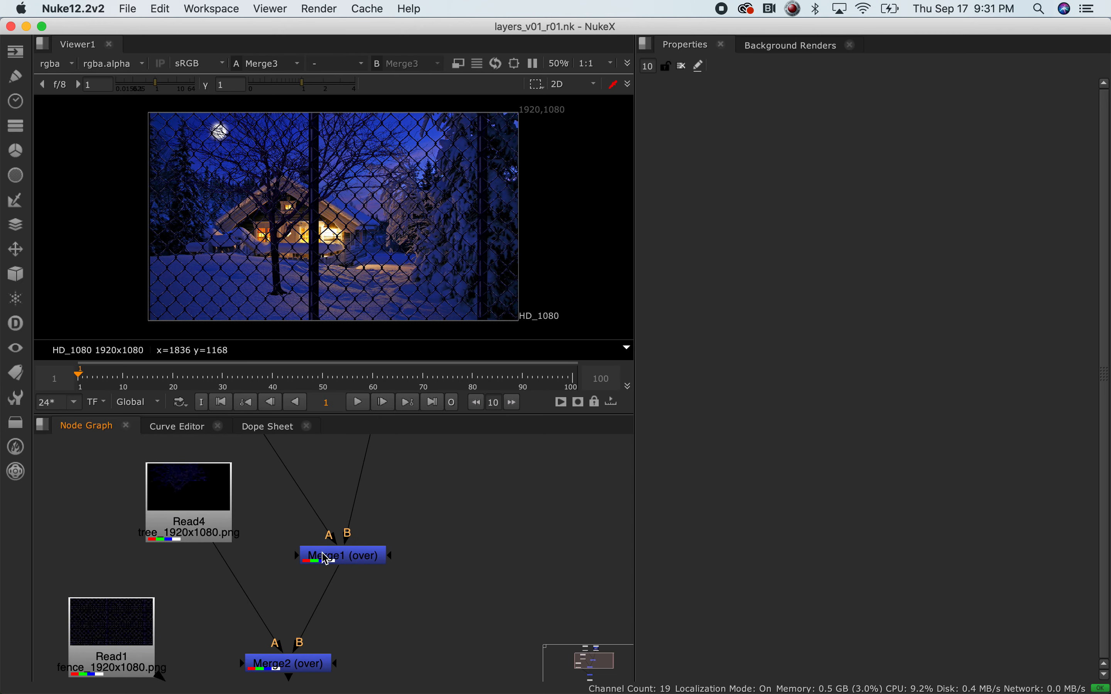
scroll(325, 557, "down", 2)
scroll(363, 570, "down", 1)
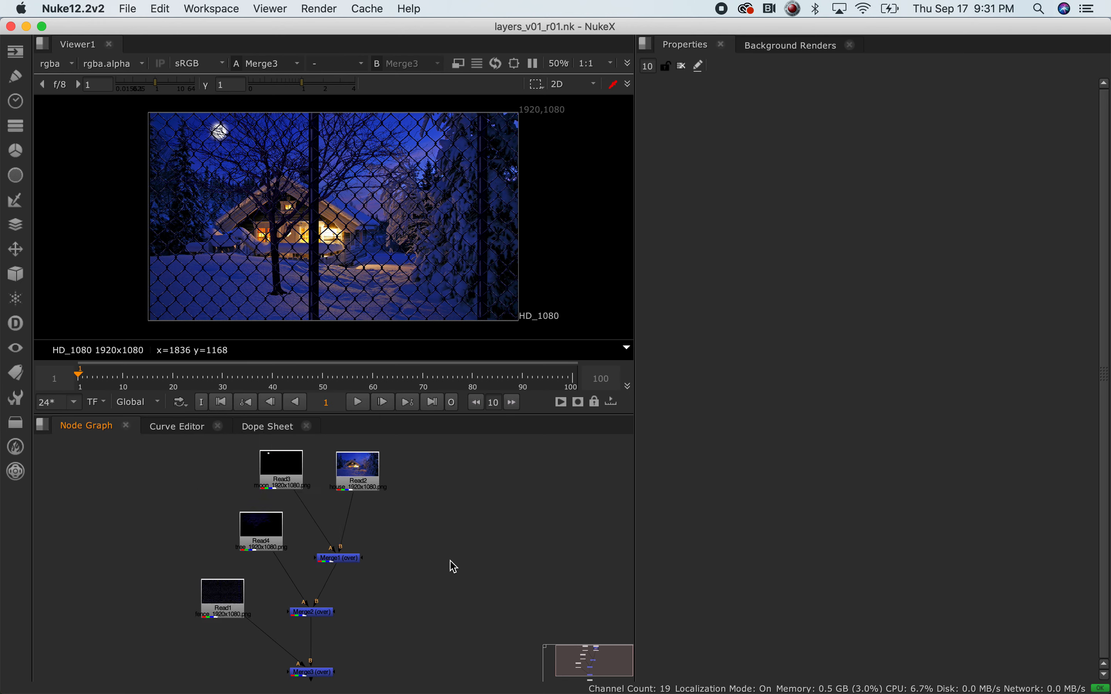
scroll(453, 566, "up", 1)
middle_click_drag(459, 545, 435, 545)
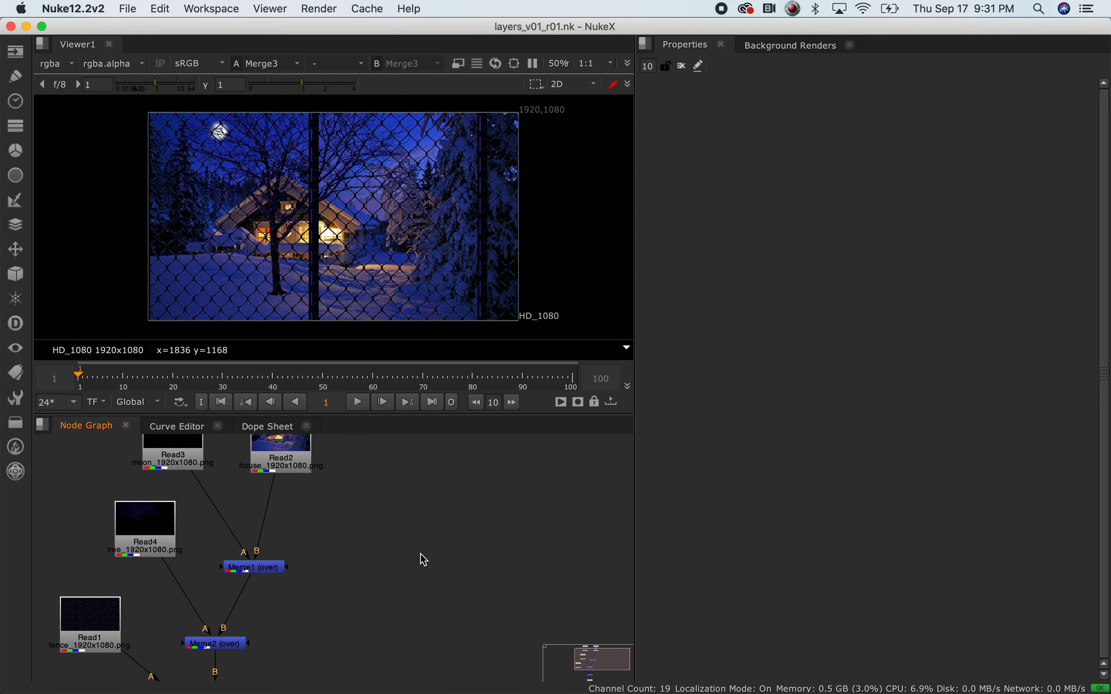
scroll(415, 555, "down", 5)
Duplicate the whole tree of four Read nodes and three Merge nodes beside the original.
left_click_drag(214, 478, 458, 653)
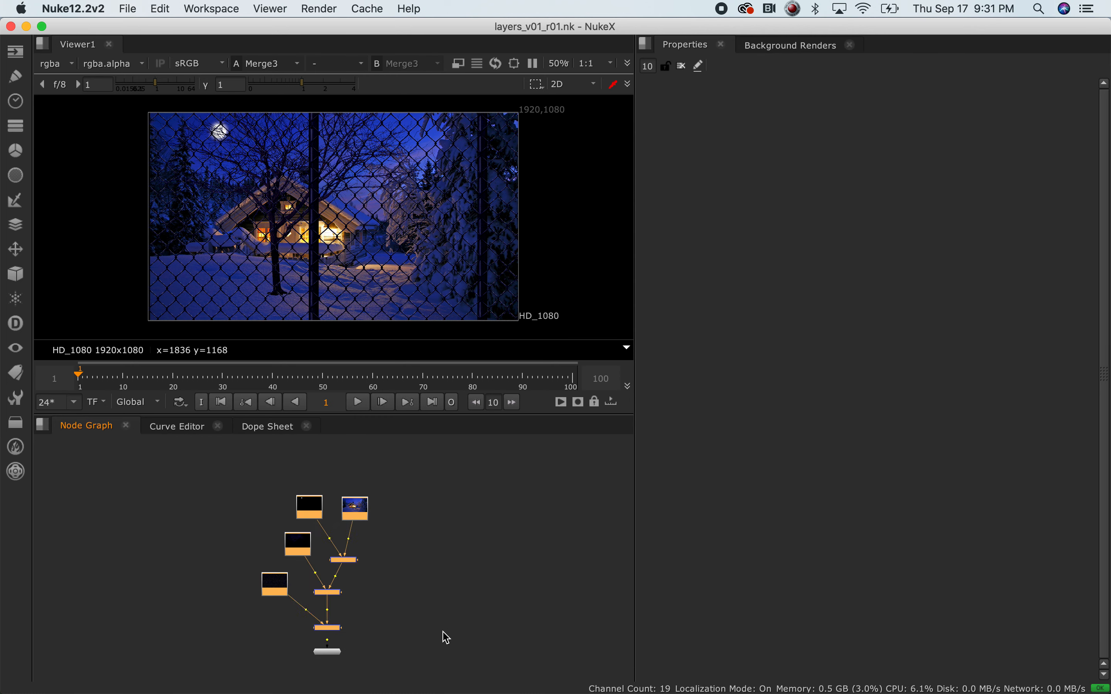
left_click(523, 534)
key("super+v")
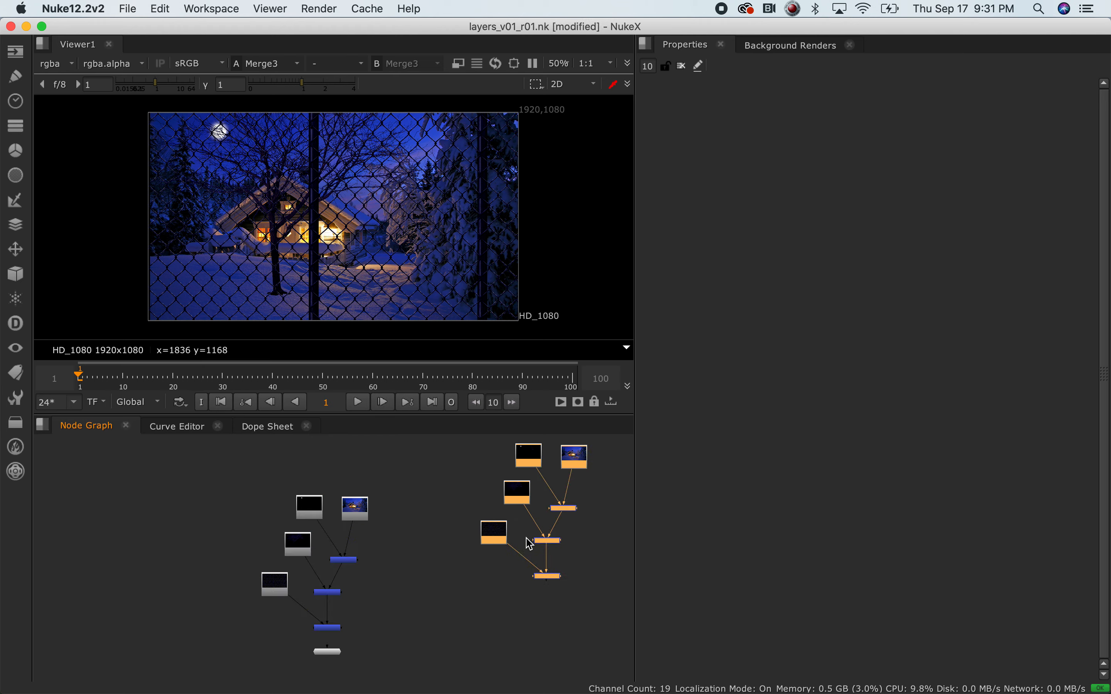
Move the Viewer node below the duplicated tree and connect it to that tree's final Merge node.
middle_click_drag(543, 545, 339, 552)
left_click(208, 622)
left_click_drag(141, 641, 341, 643)
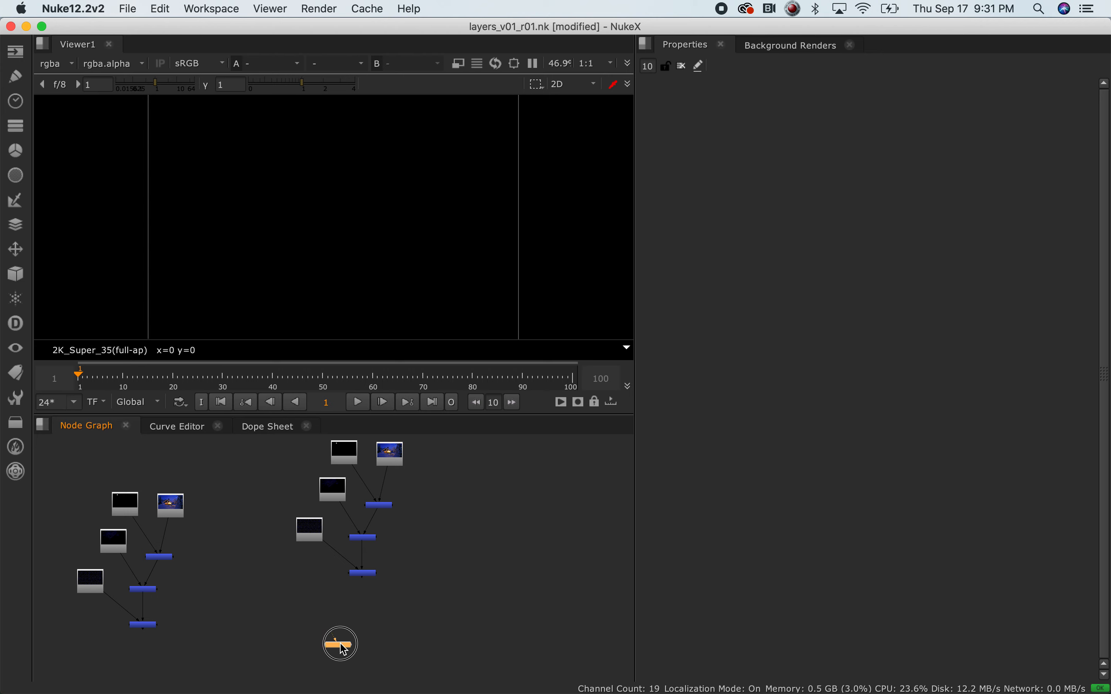
scroll(355, 625, "up", 3)
scroll(357, 638, "up", 2)
left_click(389, 573)
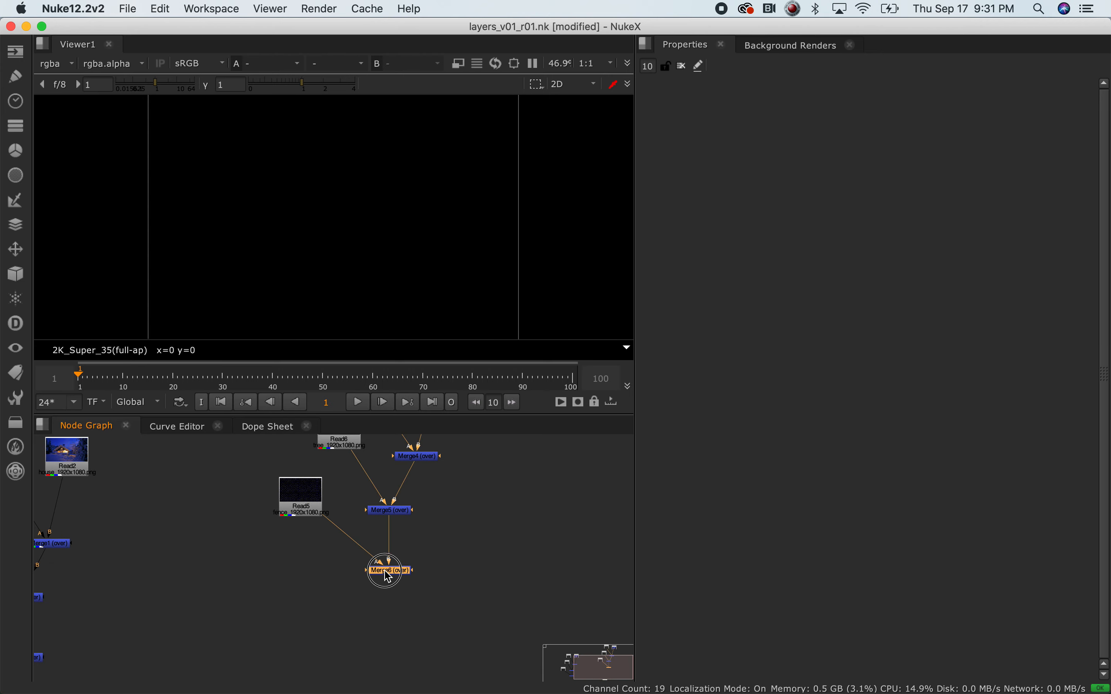
key("1")
Disconnect the duplicated moon, tree and fence Read nodes from the A inputs of their Merge nodes.
scroll(389, 561, "down", 3)
scroll(428, 513, "down", 1)
middle_click_drag(430, 513, 433, 583)
scroll(389, 530, "up", 6)
left_click_drag(432, 587, 392, 594)
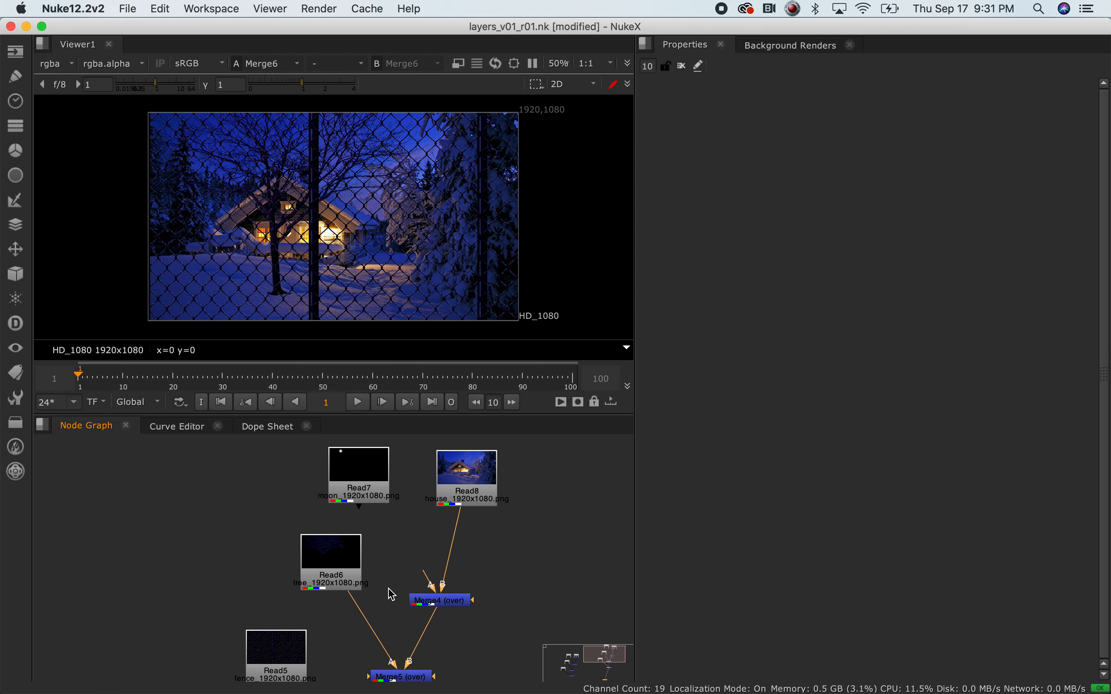
left_click_drag(388, 665, 321, 635)
middle_click_drag(360, 650, 364, 570)
left_click_drag(386, 669, 360, 638)
scroll(420, 598, "down", 4)
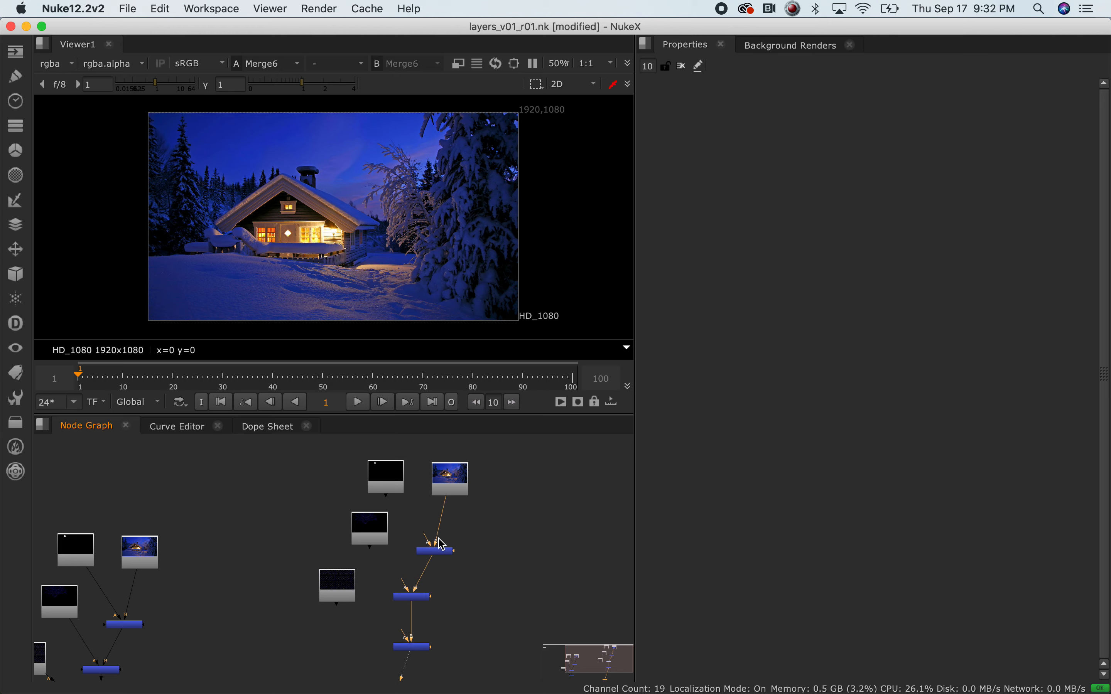
Delete the duplicated tree's three Merge nodes and move its fence Read node below the house Read node.
left_click_drag(440, 538, 467, 552)
key("f")
left_click_drag(486, 504, 408, 609)
key("BackSpace")
scroll(436, 554, "down", 2)
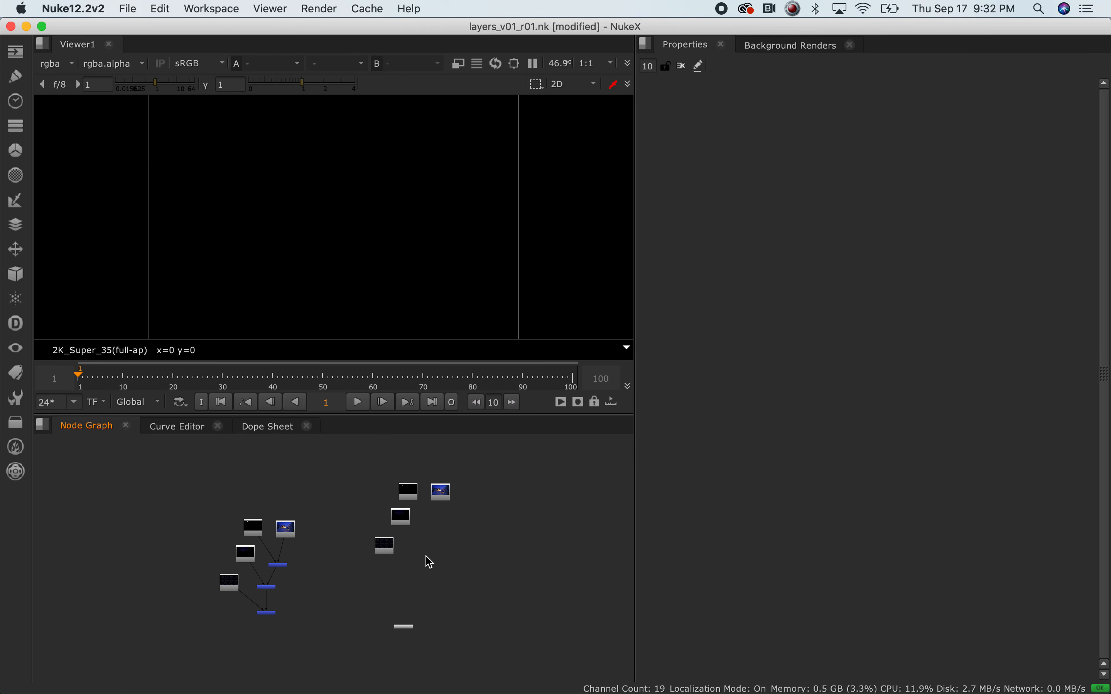
left_click_drag(384, 543, 439, 514)
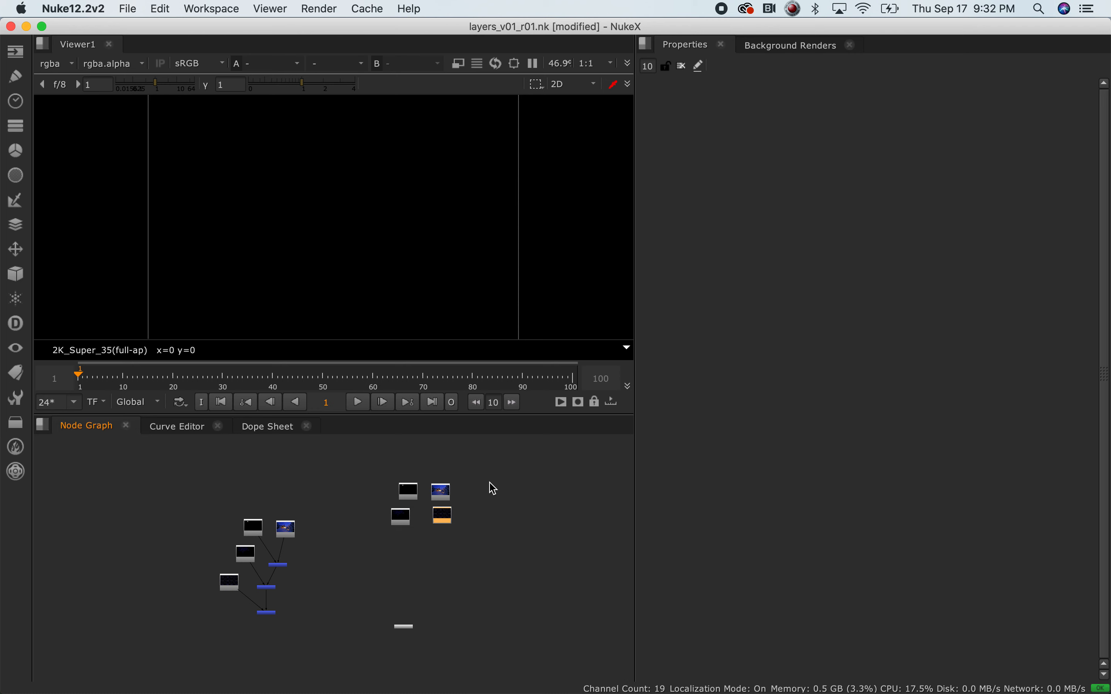
key("f")
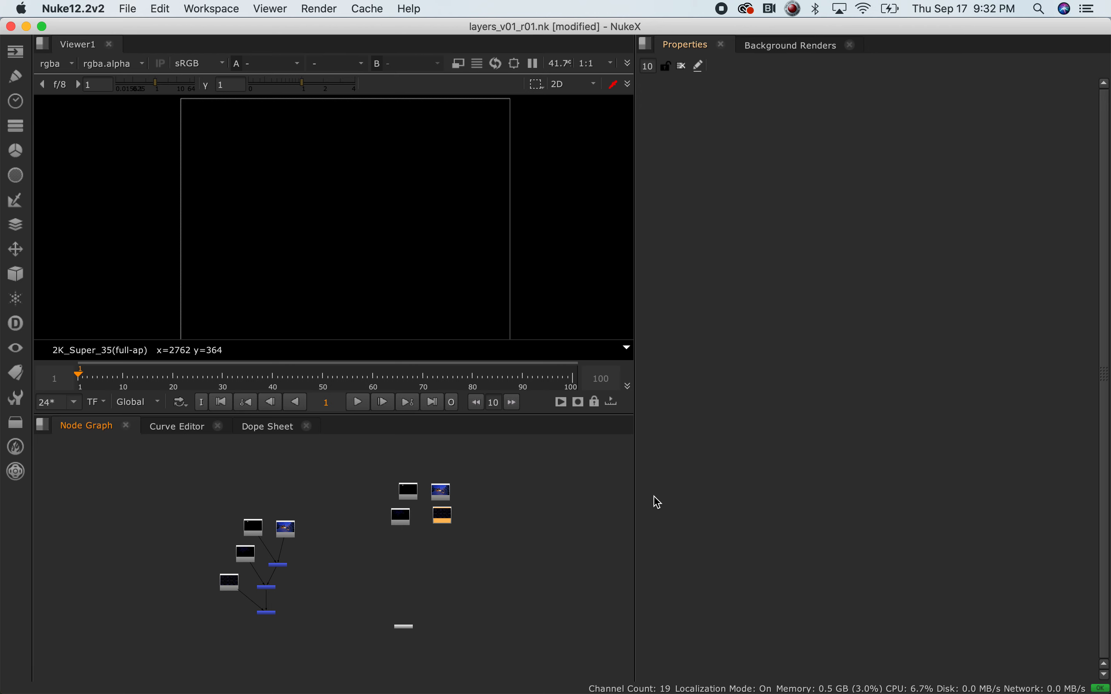
Open the Project Settings and check the full size format, fps and frame range.
key("s")
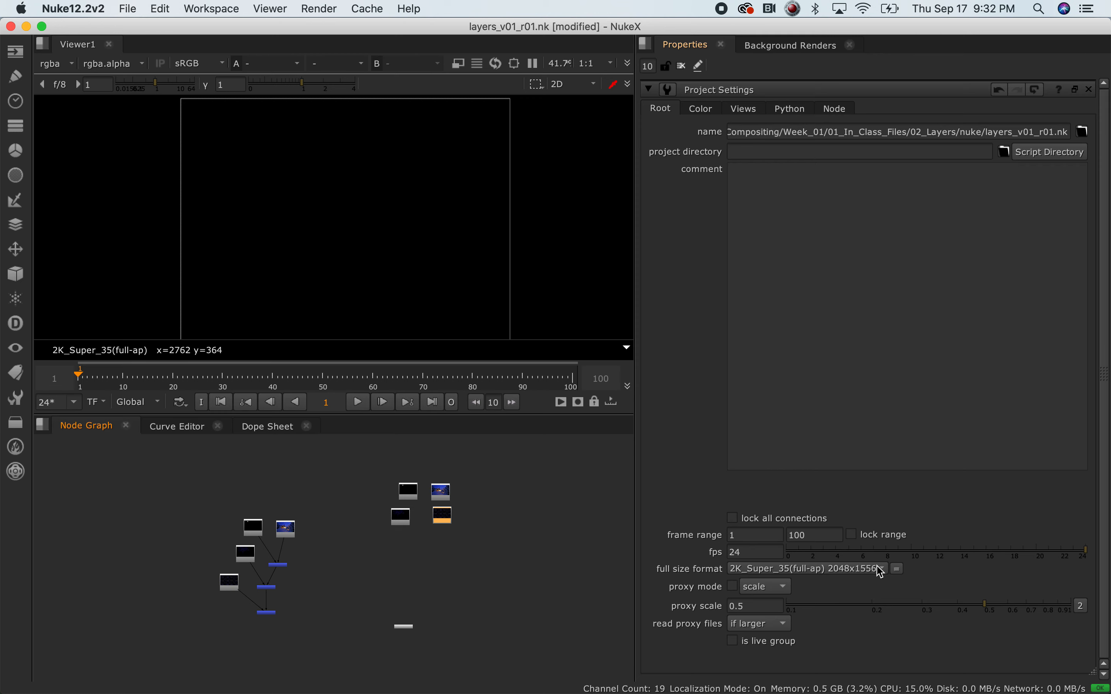
scroll(505, 245, "down", 3)
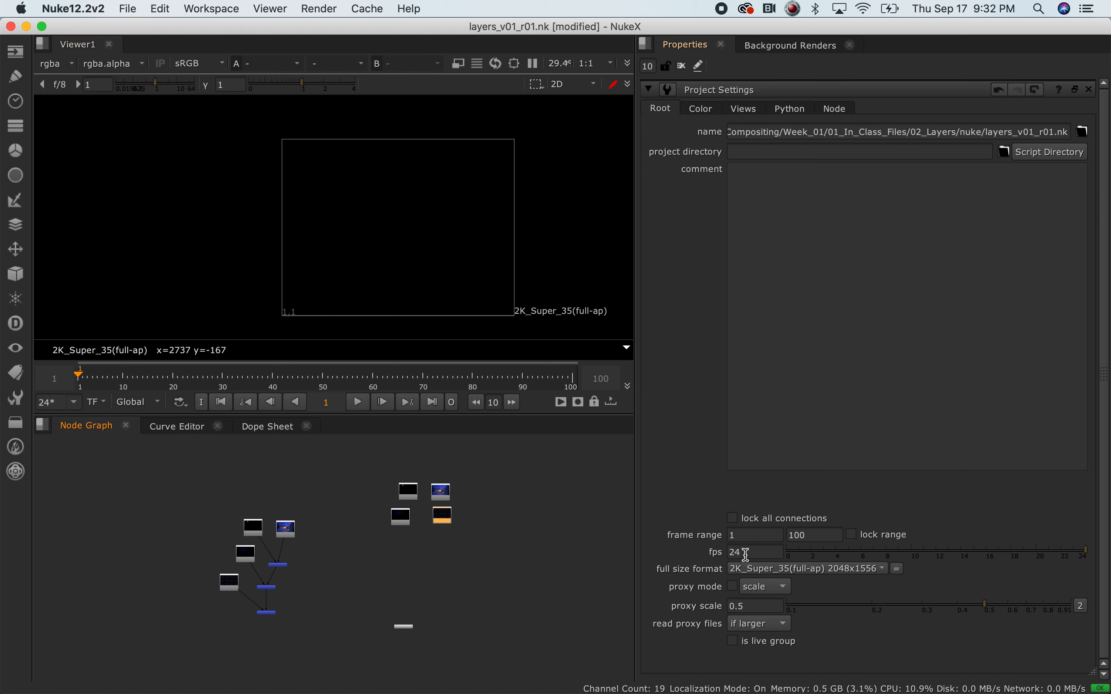
left_click(756, 538)
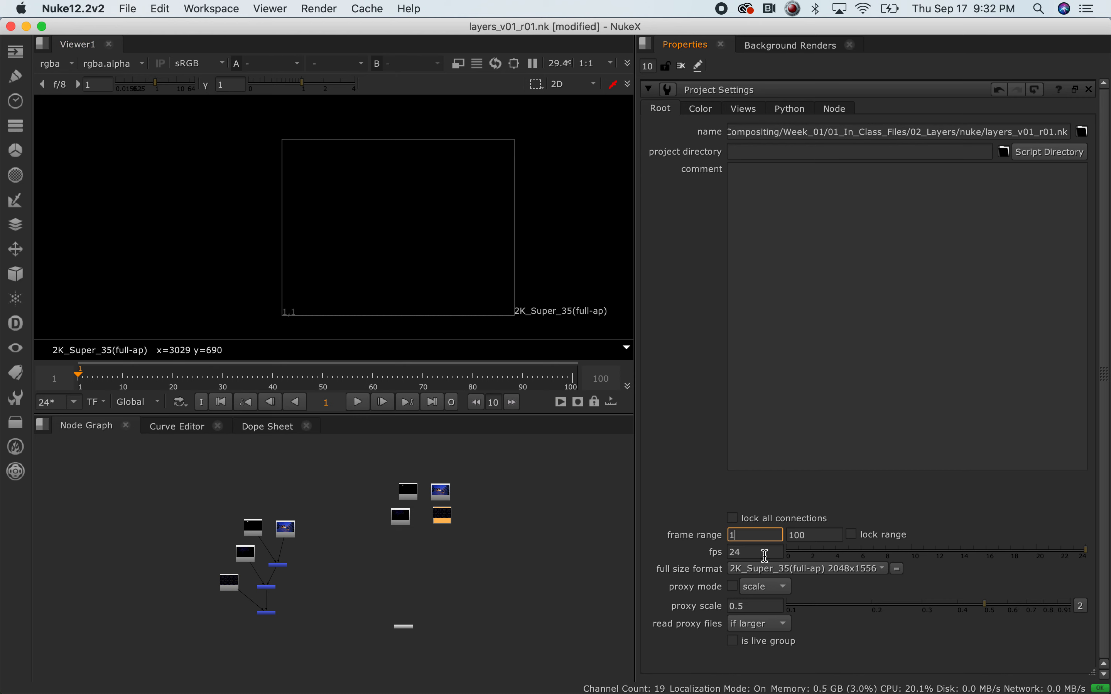
Display the duplicated tree_1920x1080.png Read node in the viewer to check its image format.
scroll(367, 508, "up", 5)
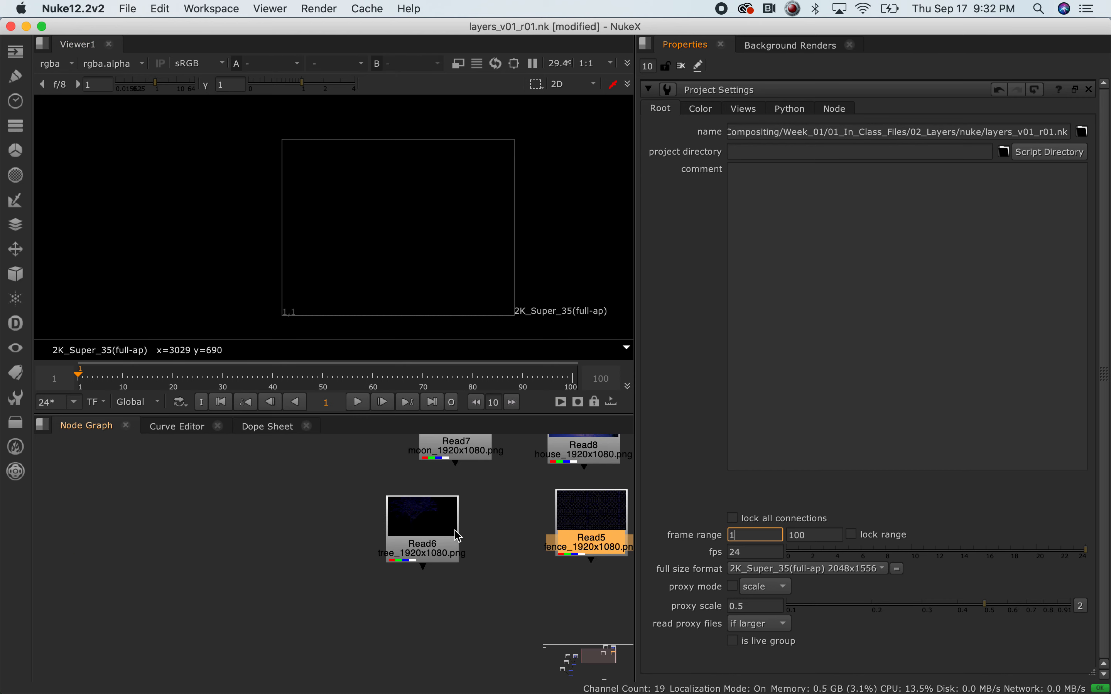
scroll(432, 560, "up", 4)
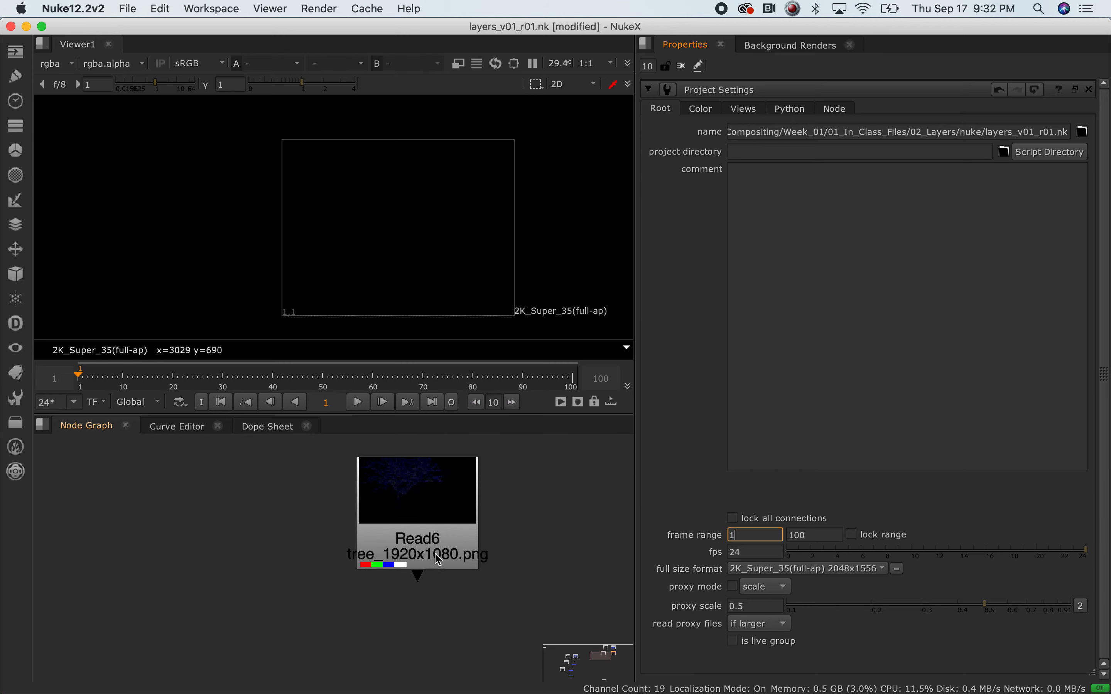
left_click(439, 560)
key("1")
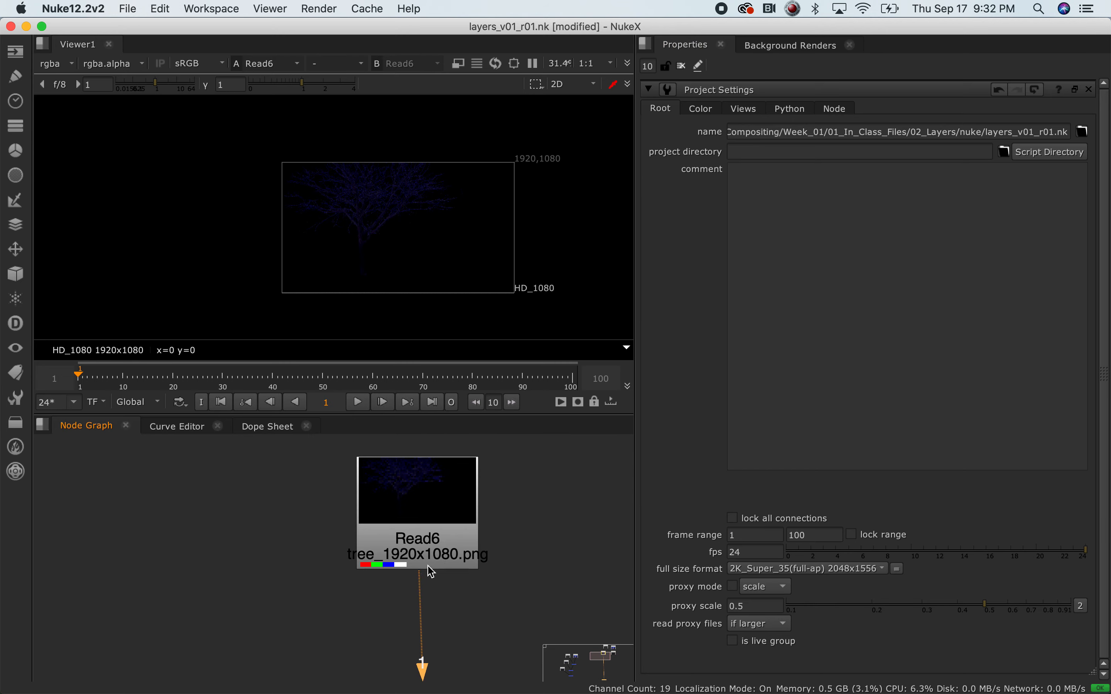
scroll(444, 560, "down", 2)
left_click_drag(452, 523, 430, 522)
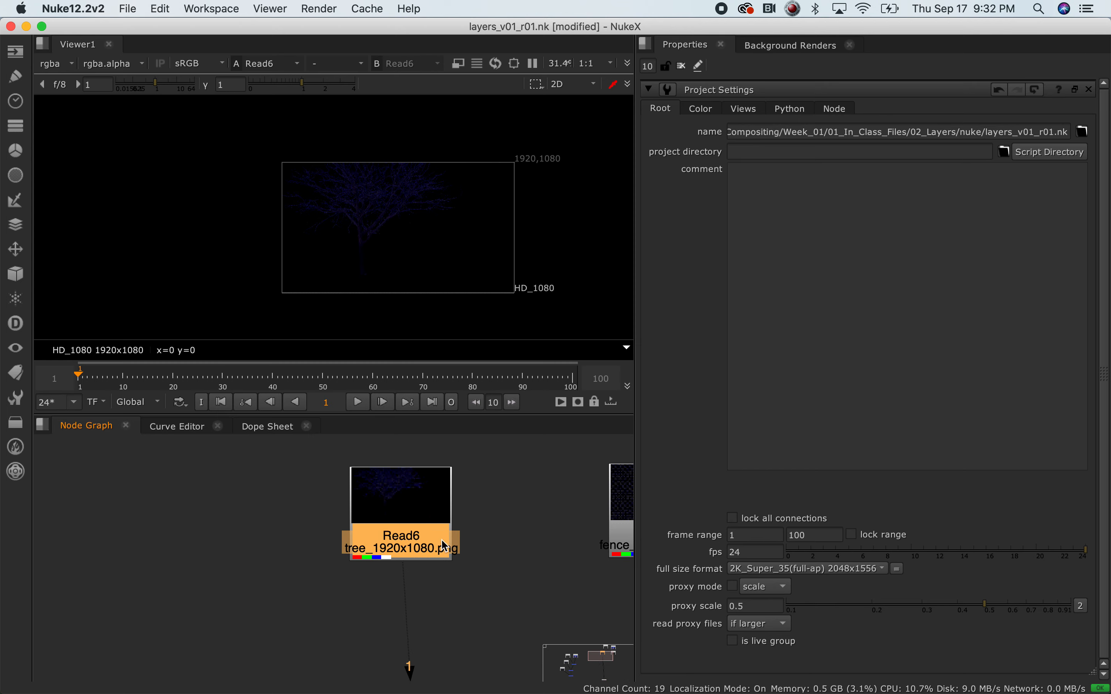
Set the project's full size format to HD_1080 1920x1080.
scroll(450, 633, "up", 2)
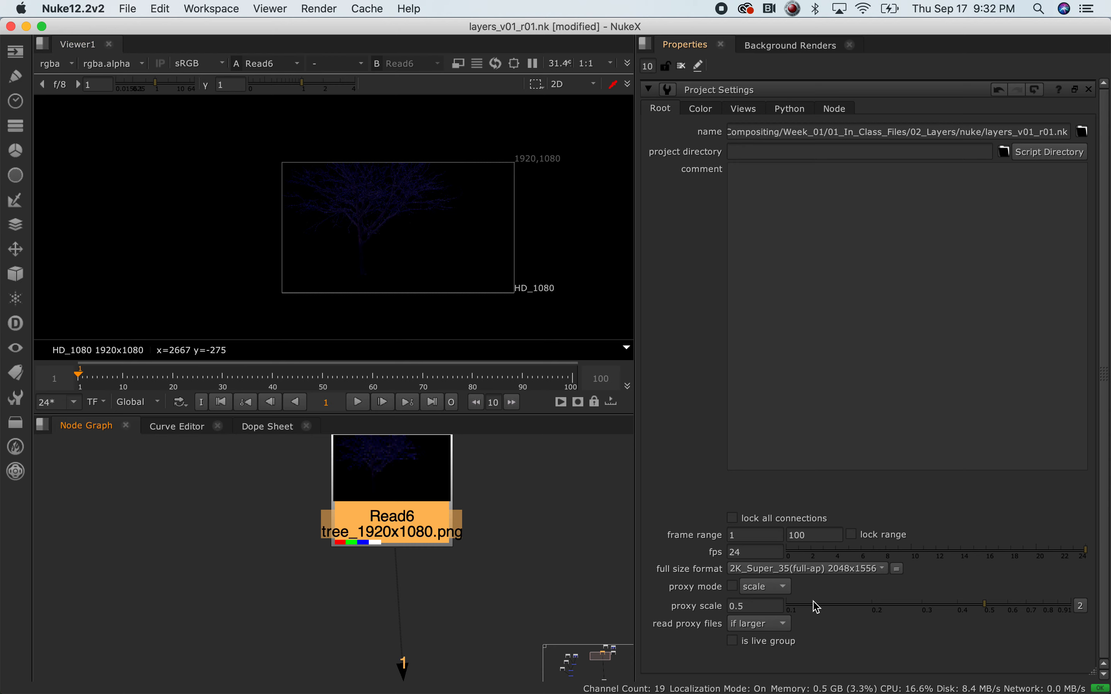
left_click(871, 575)
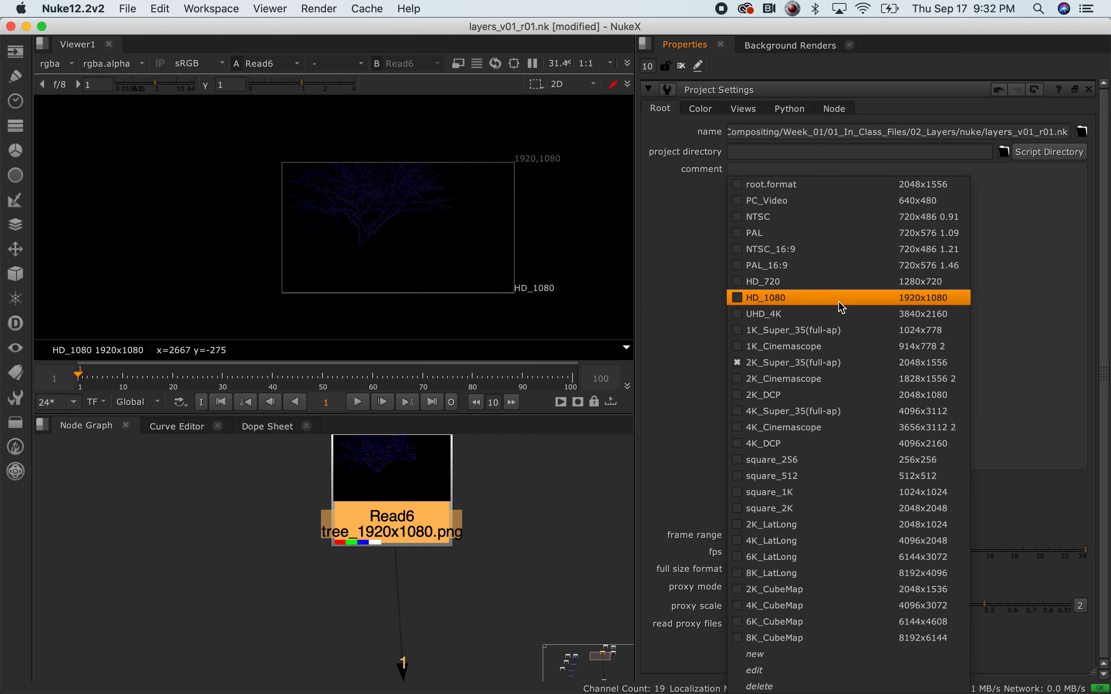
left_click(739, 298)
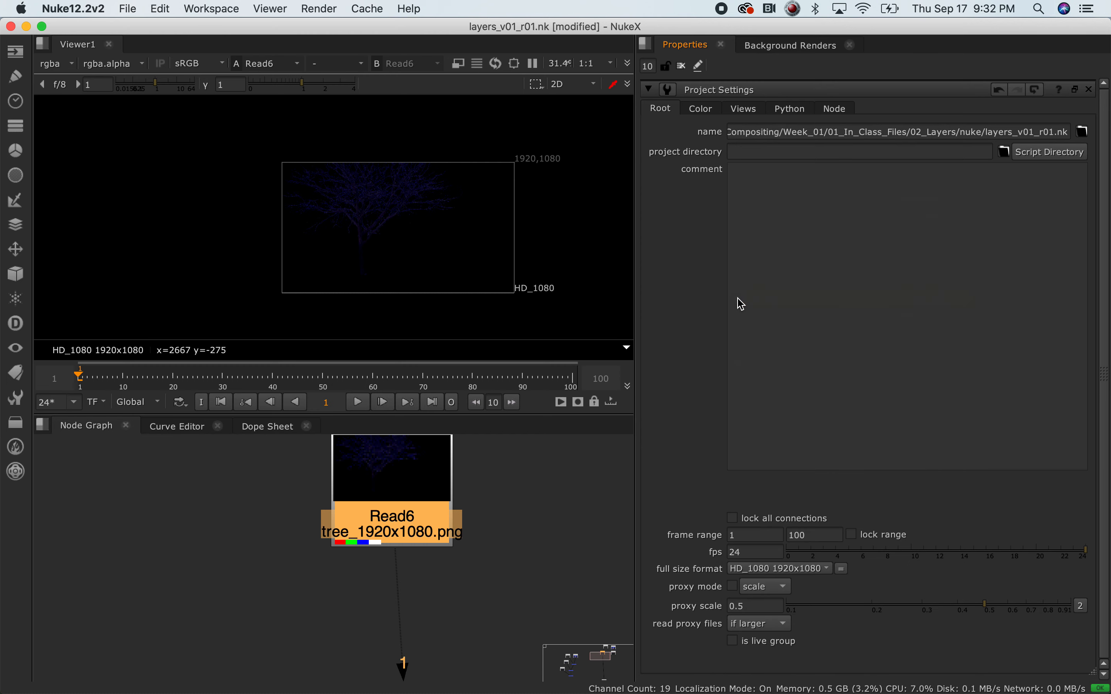
left_click(828, 569)
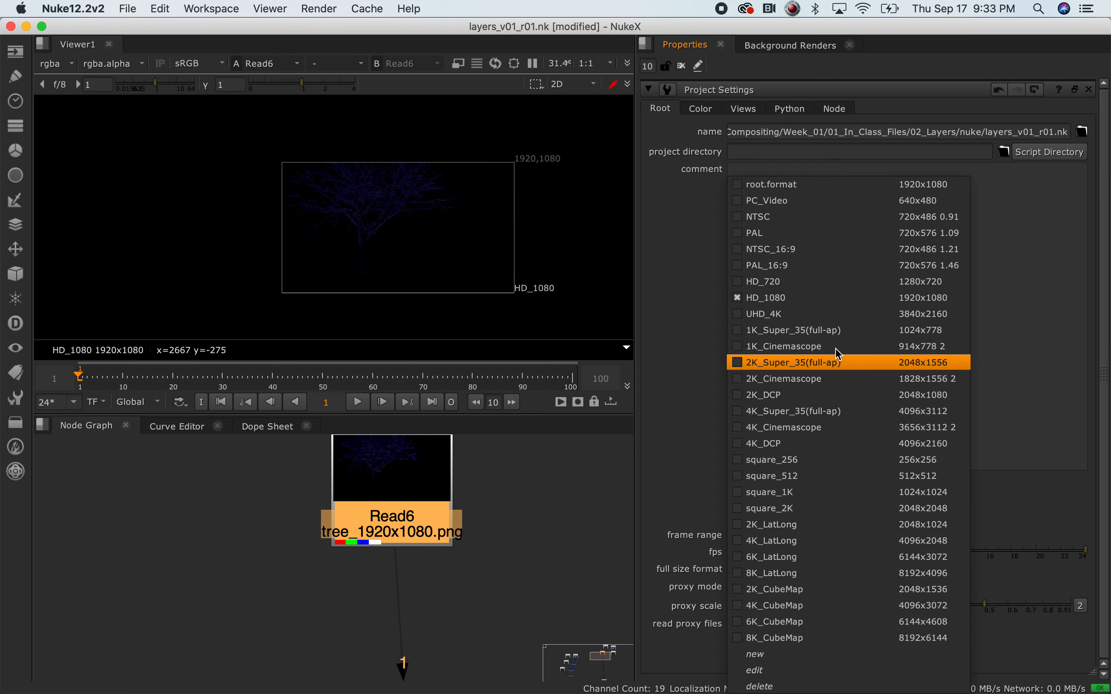
left_click(770, 655)
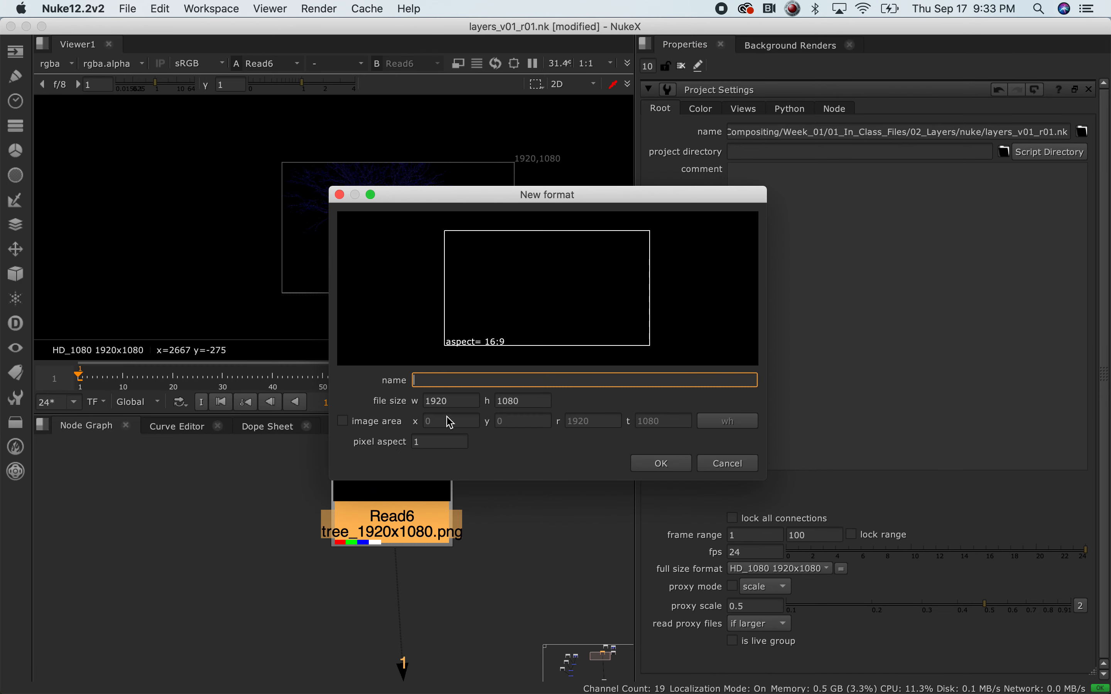
left_click(752, 463)
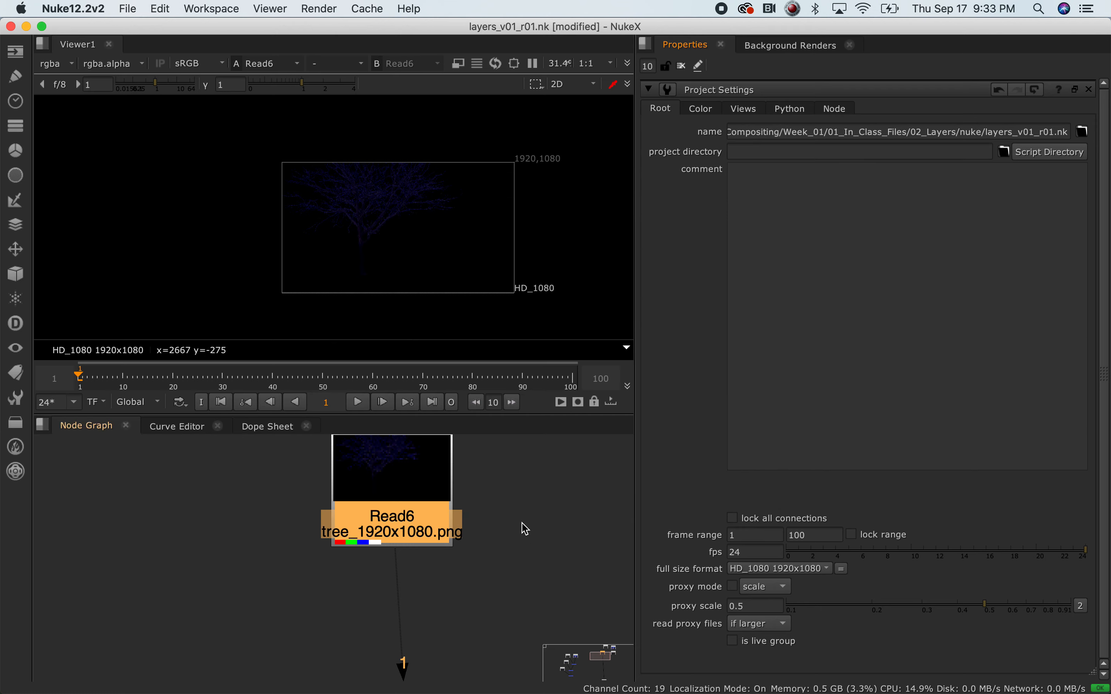
Select the four duplicated Read nodes and auto-arrange them in a horizontal row.
scroll(431, 523, "down", 3)
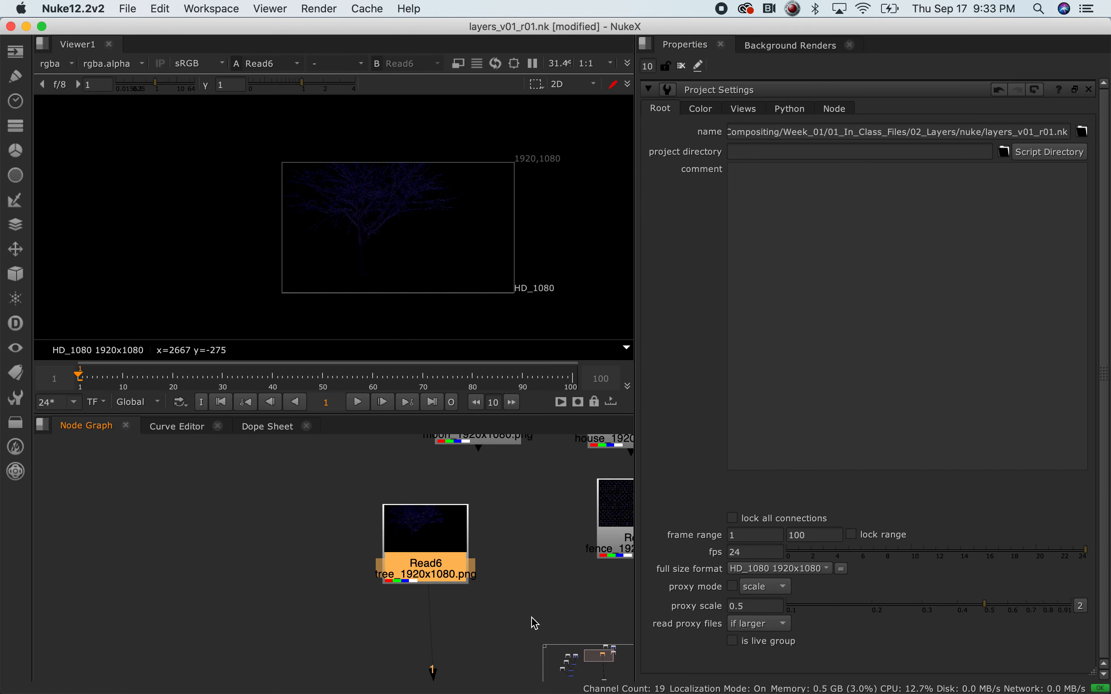
middle_click_drag(537, 601, 412, 534)
scroll(377, 551, "down", 5)
scroll(384, 608, "down", 2)
left_click_drag(408, 528, 377, 558)
scroll(367, 552, "up", 1)
scroll(379, 557, "down", 2)
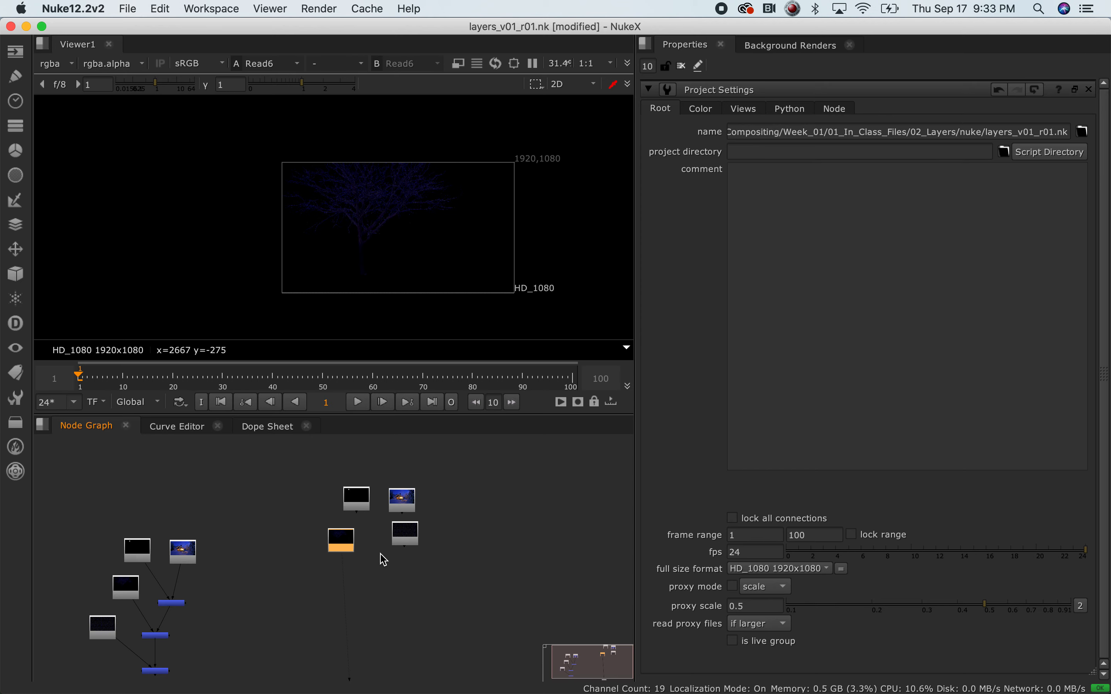
mouse_move(383, 602)
middle_mouse_down()
mouse_move(396, 518)
mouse_move(375, 598)
middle_mouse_up()
left_click_drag(303, 467, 476, 572)
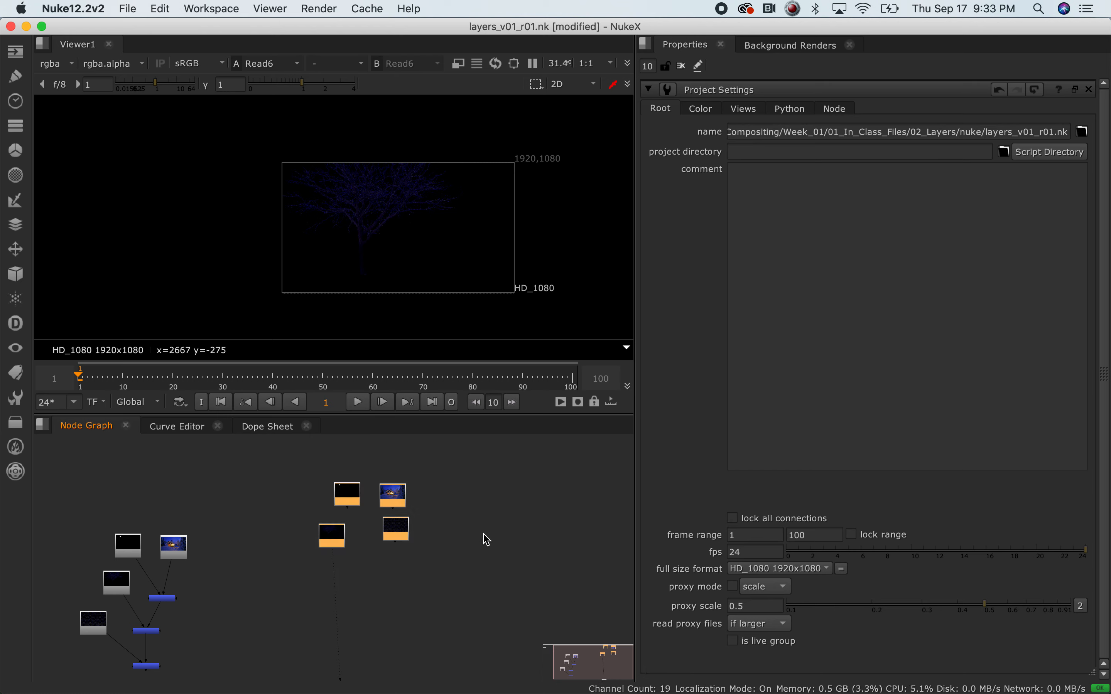
key("l")
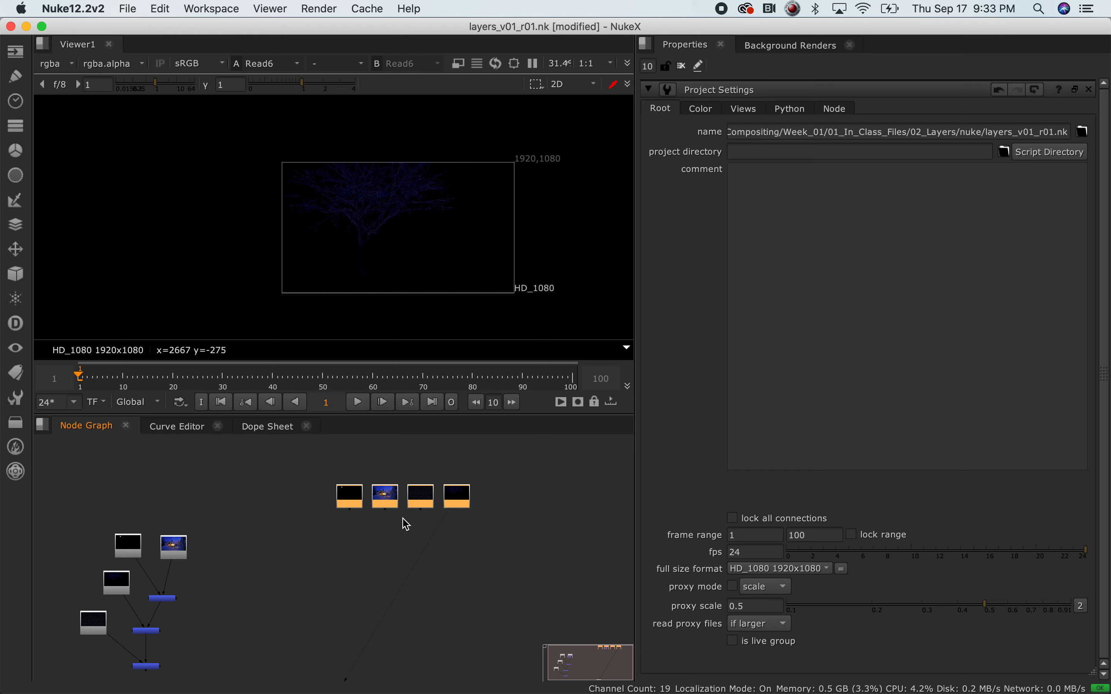
Display the duplicated moon, house, fence and tree Read nodes one after another in the viewer.
scroll(405, 523, "up", 2)
scroll(429, 538, "up", 4)
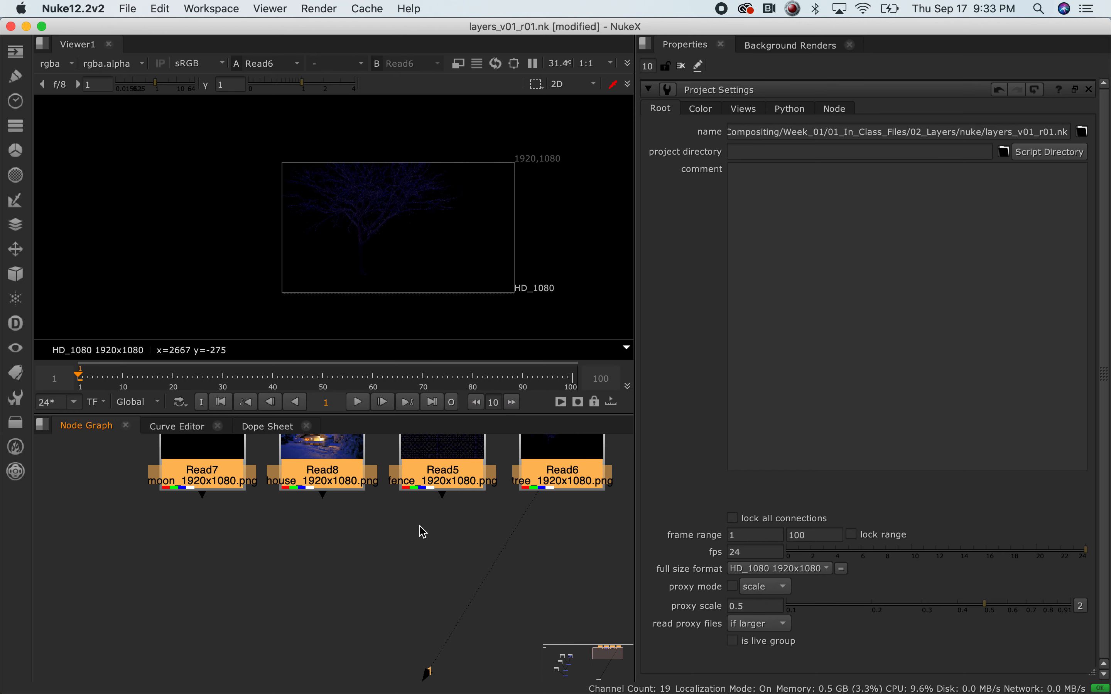
scroll(430, 537, "down", 1)
middle_click_drag(440, 543, 366, 567)
left_click(220, 504)
key("1")
left_click(294, 501)
key("1")
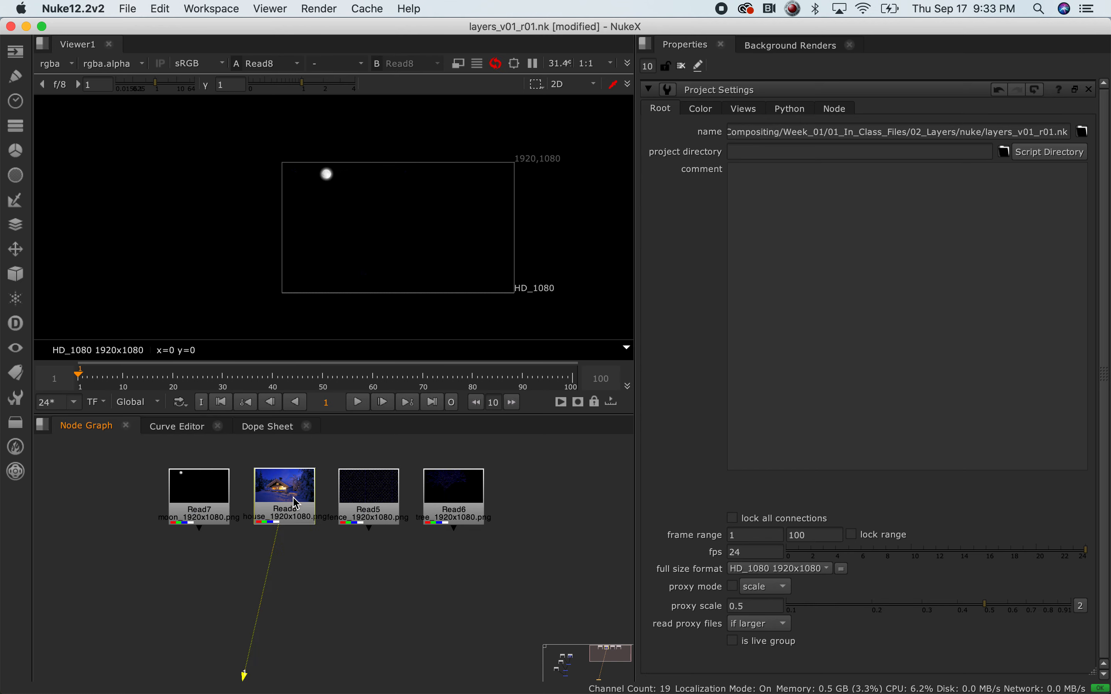
left_click(362, 500)
key("1")
left_click(467, 508)
key("1")
left_click(367, 501)
key("1")
Move the duplicated tree and fence Read nodes out of the row and place the Viewer node below the original merge setup.
left_click_drag(454, 496, 225, 598)
left_click_drag(383, 514, 384, 560)
middle_click_drag(268, 635, 496, 545)
scroll(211, 597, "down", 5)
middle_click_drag(195, 578, 311, 510)
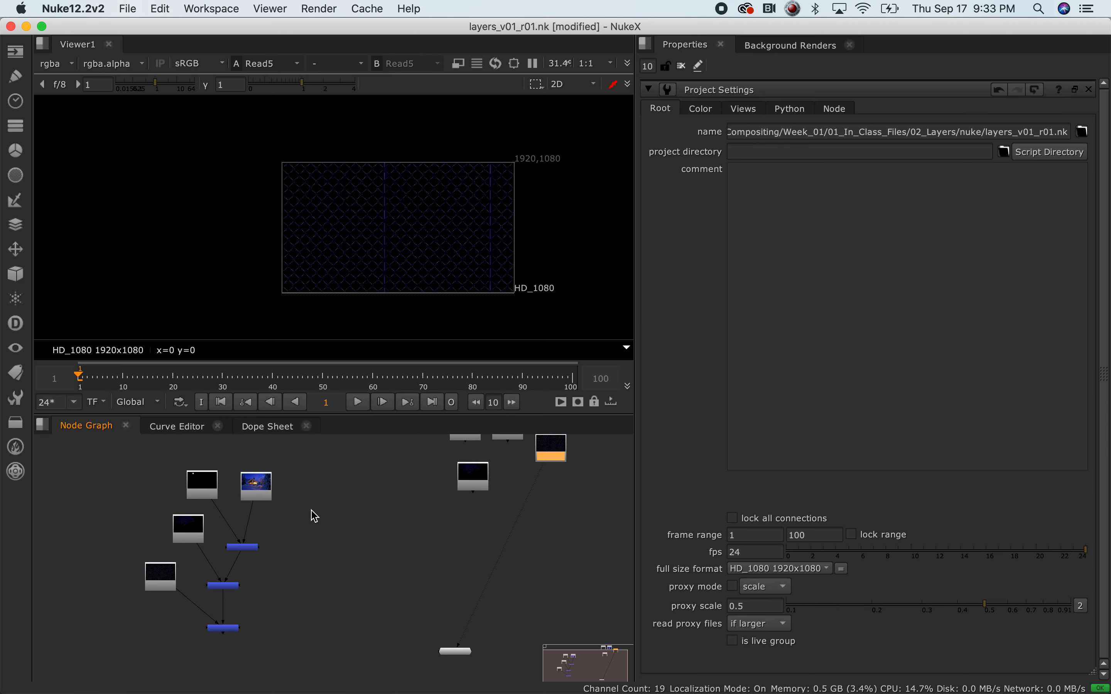
left_click_drag(450, 654, 283, 687)
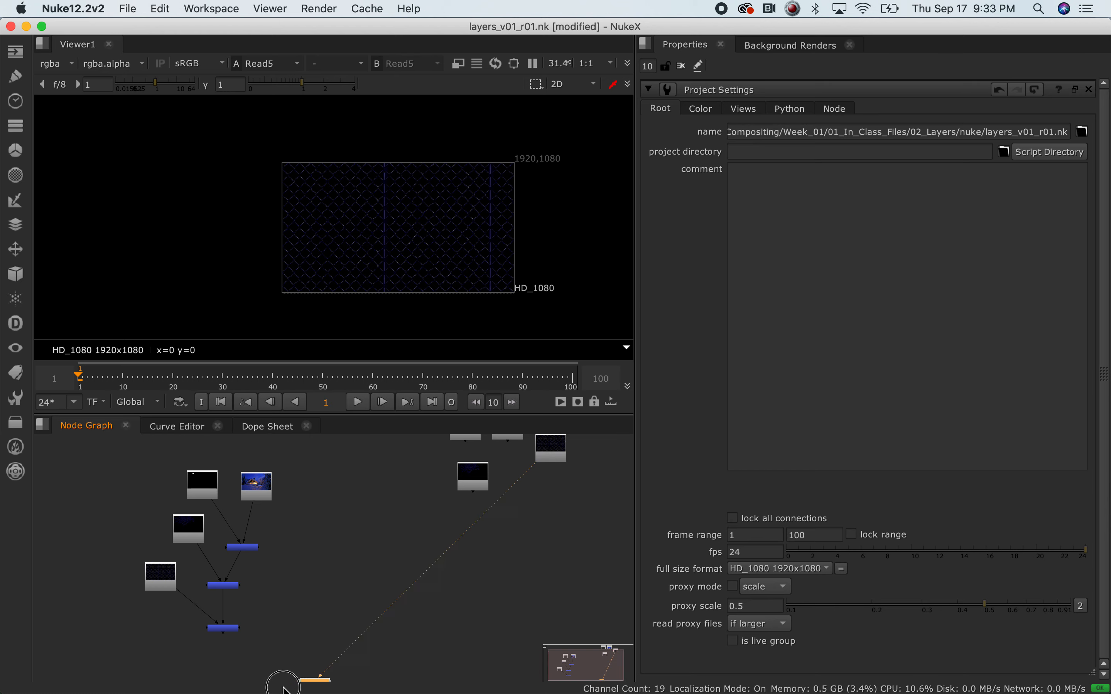
Display the original house Read node, the moon-over-house merge and the tree merge in the viewer.
scroll(257, 615, "up", 5)
middle_click_drag(282, 501, 293, 575)
left_click(283, 524)
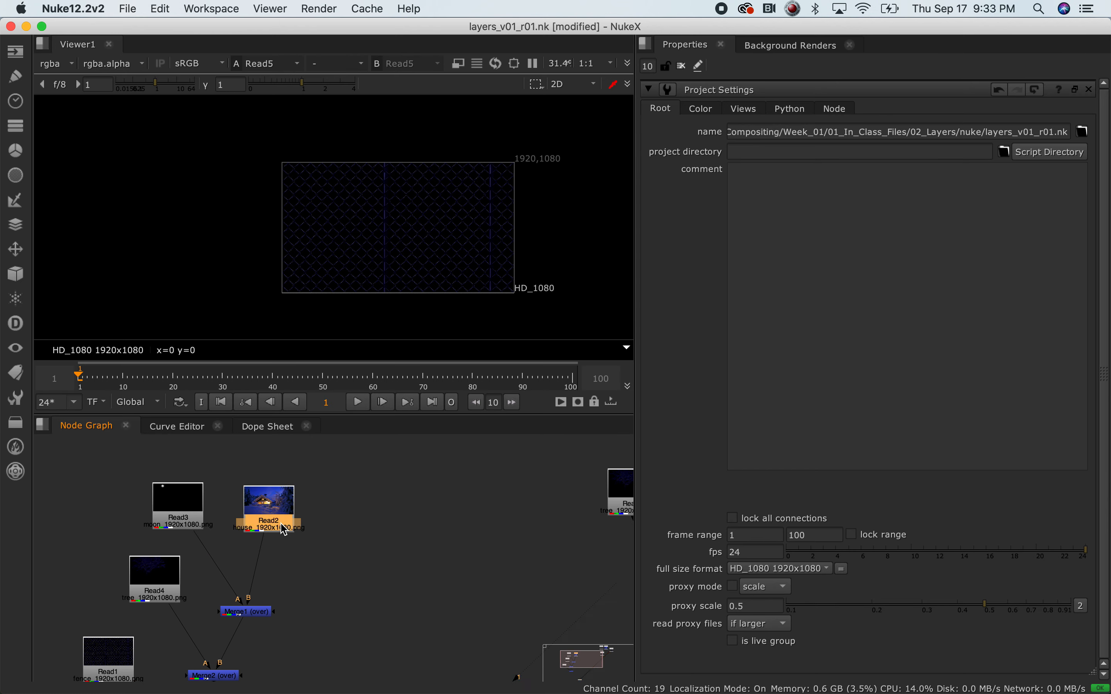
key("1")
left_click(254, 614)
key("1")
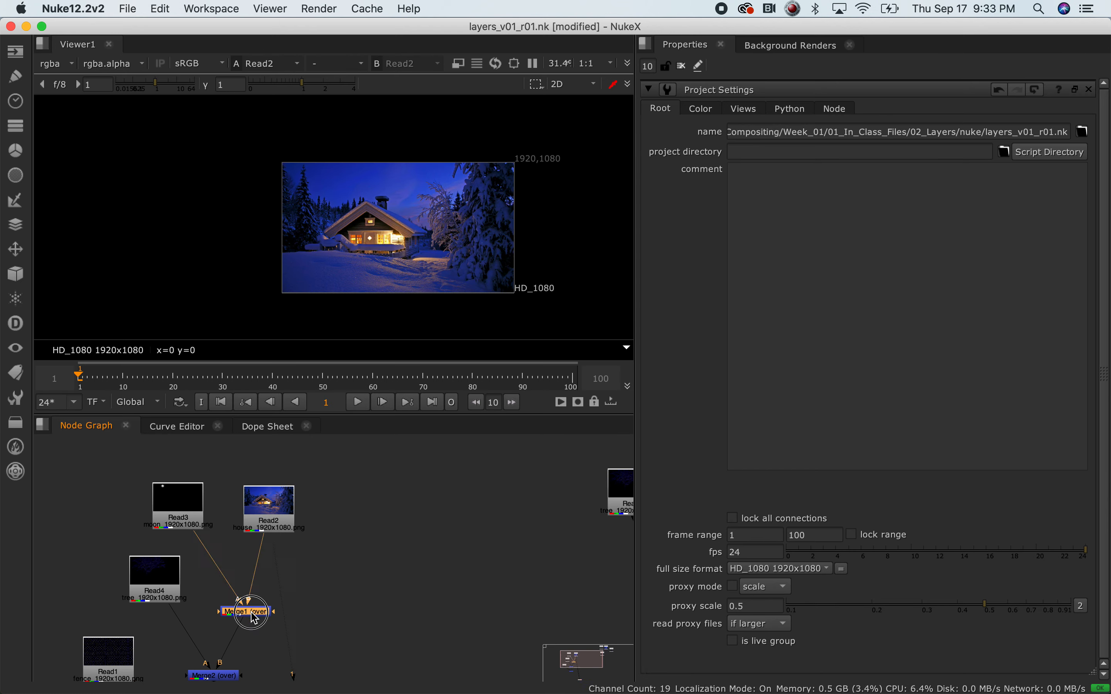
left_click(232, 675)
key("1")
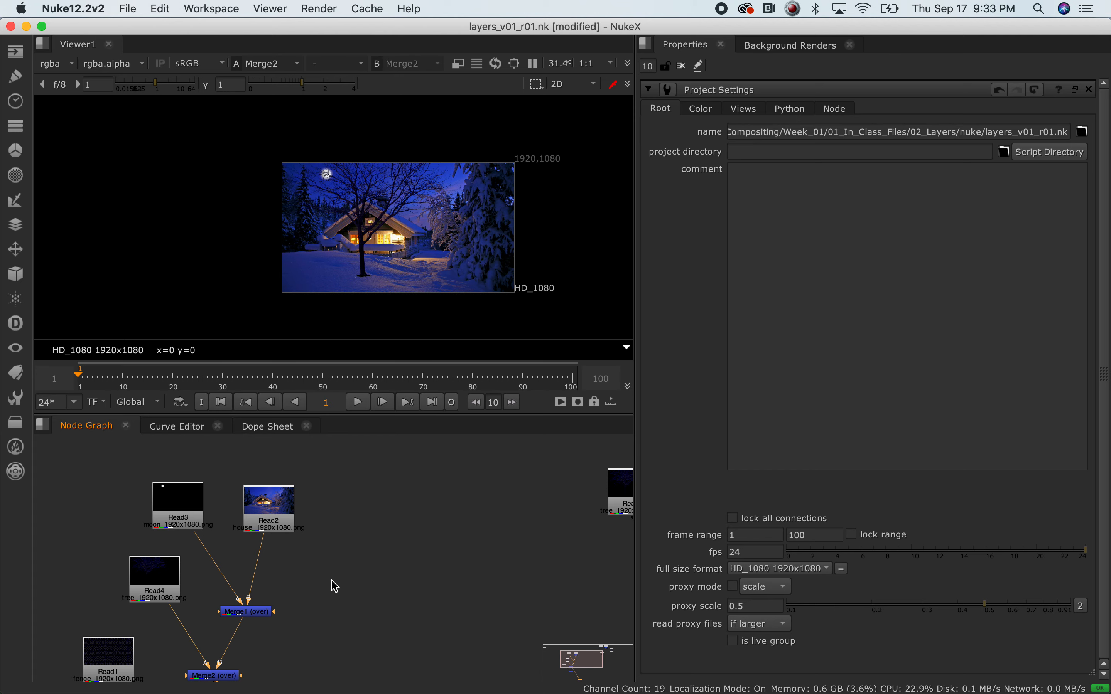
Display the final fence merge of the original setup and look over its complete node tree.
scroll(329, 585, "down", 5)
left_click(254, 616)
key("1")
left_click_drag(318, 583, 199, 650)
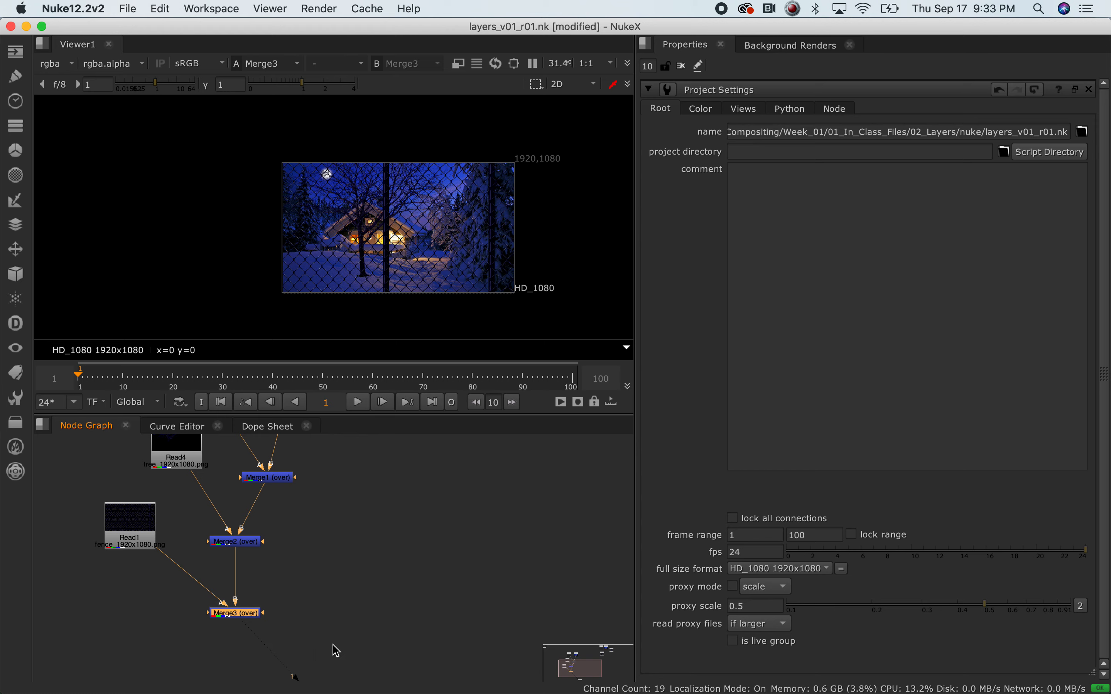
scroll(333, 645, "down", 3)
middle_click_drag(418, 544, 334, 554)
scroll(340, 548, "down", 2)
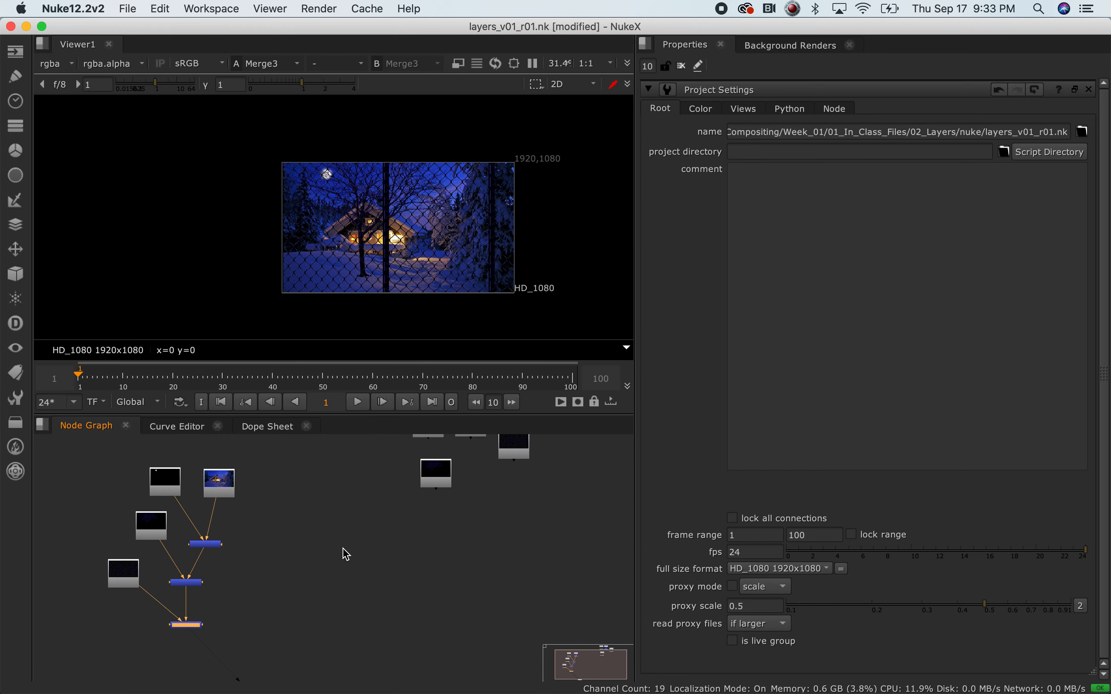
left_click_drag(144, 453, 301, 644)
left_click(404, 624)
Switch to Photoshop and review the layer stacking order from the fence down to the Background.
key("super+Tab")
key("super+Tab")
key("super+Tab")
key("super+Tab")
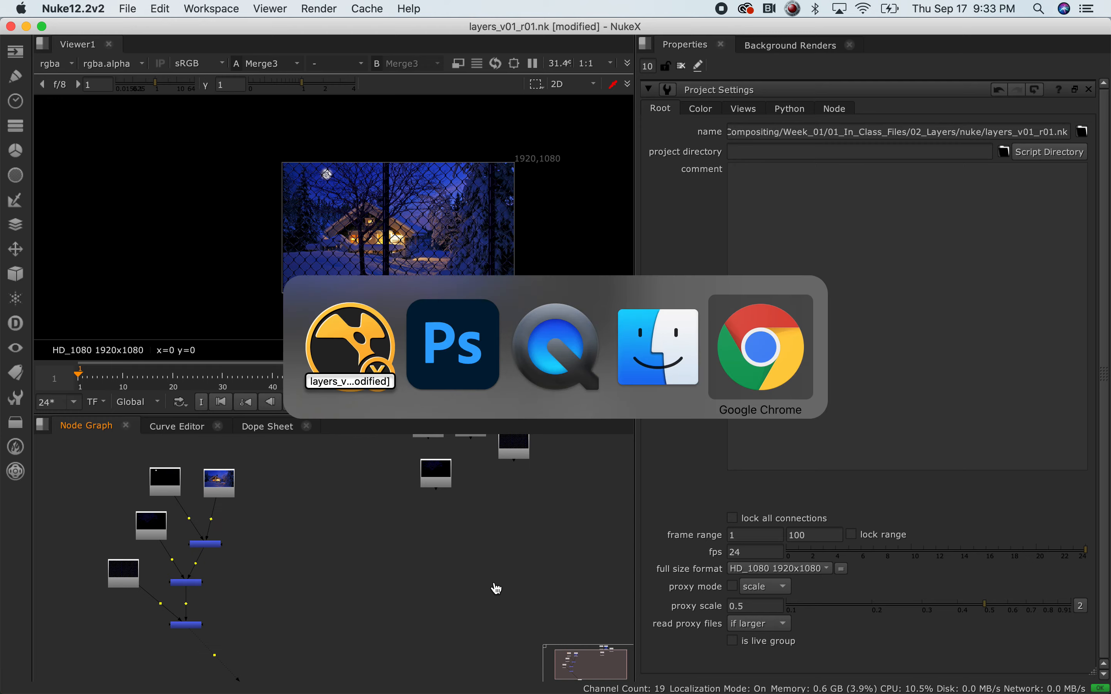
key("super+shift+Tab")
key("super+shift+Tab")
key("super+shift+Tab")
left_click(964, 652)
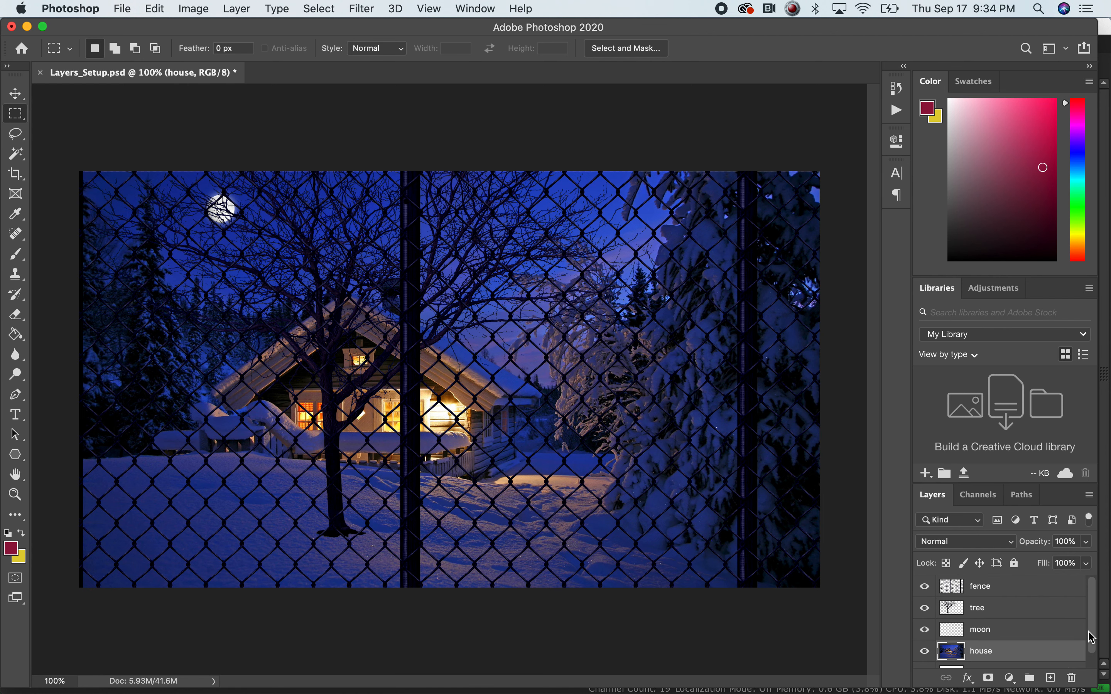
scroll(1088, 638, "down", 1)
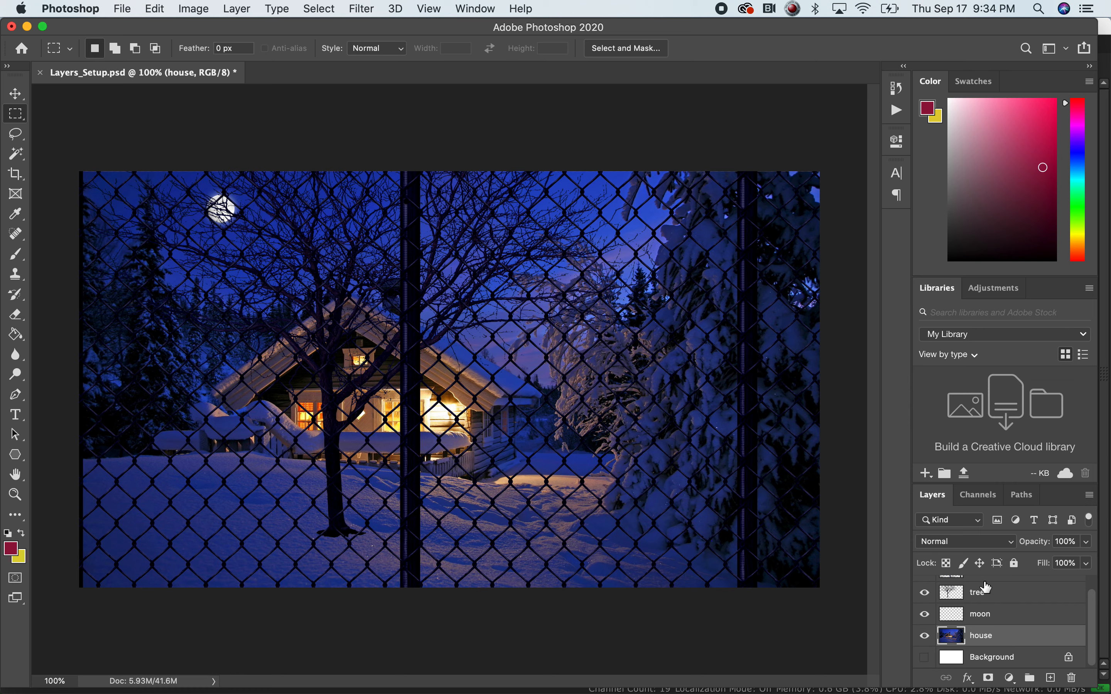
scroll(1037, 626, "up", 1)
Return to Nuke, set the duplicated house Read node apart from the others and display it fitted to the viewer.
key("super+Tab")
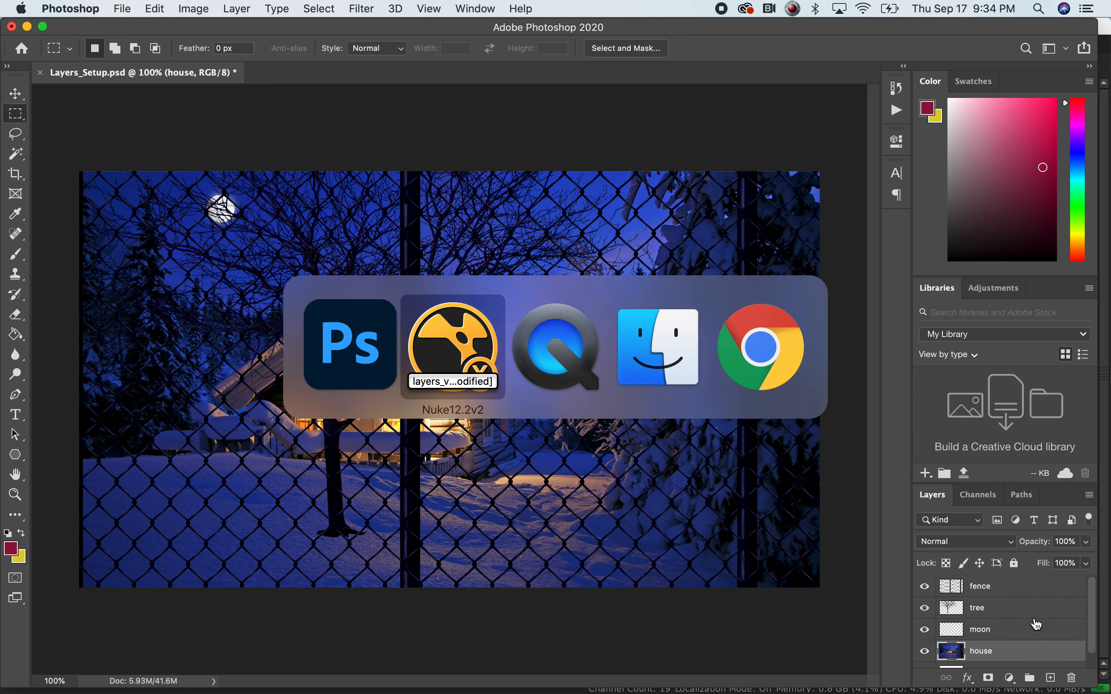
key("super+Tab")
key("super+Tab")
key("super+shift+Tab")
key("super+shift+Tab")
middle_click_drag(480, 538, 385, 538)
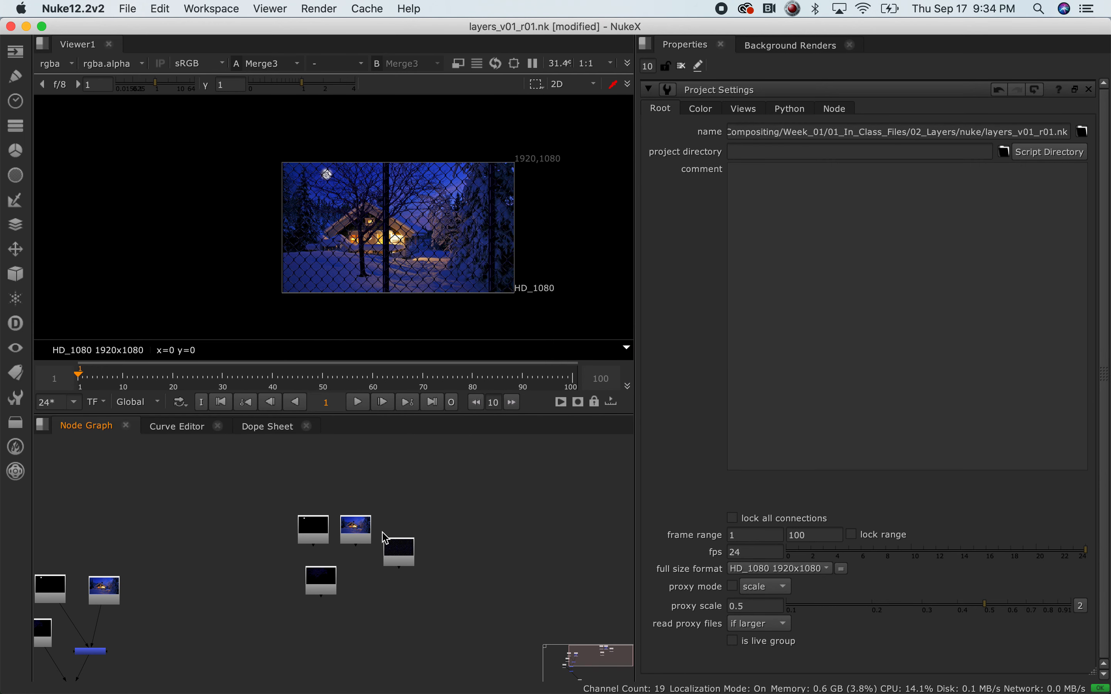
left_click_drag(368, 542, 490, 493)
key("1")
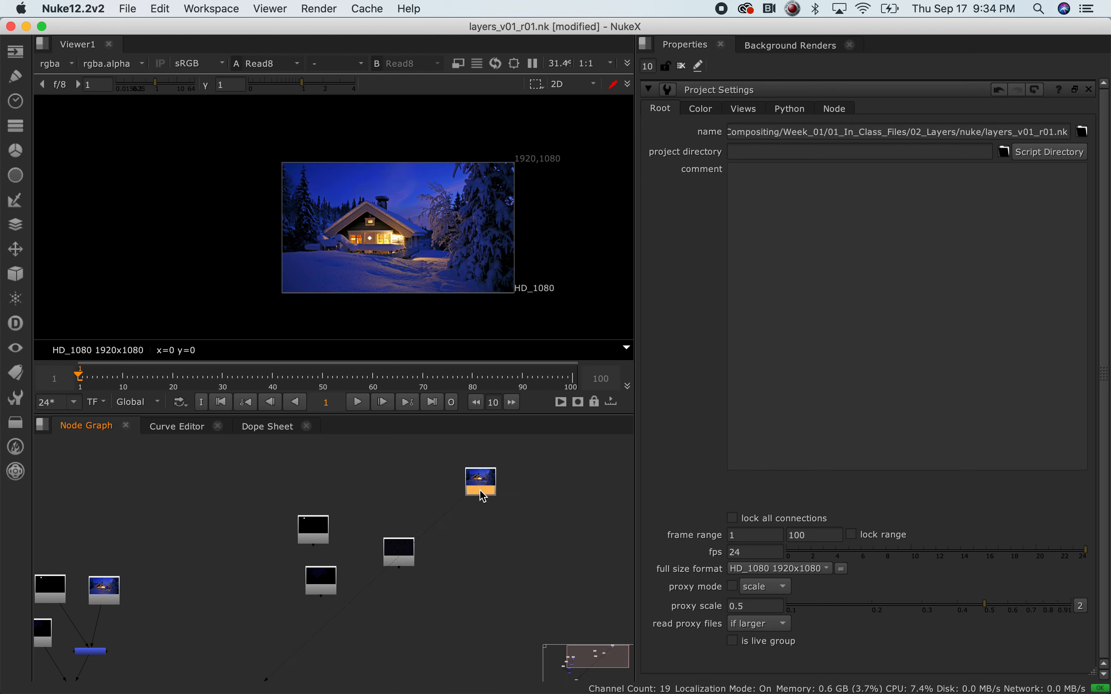
left_click(553, 260)
key("f")
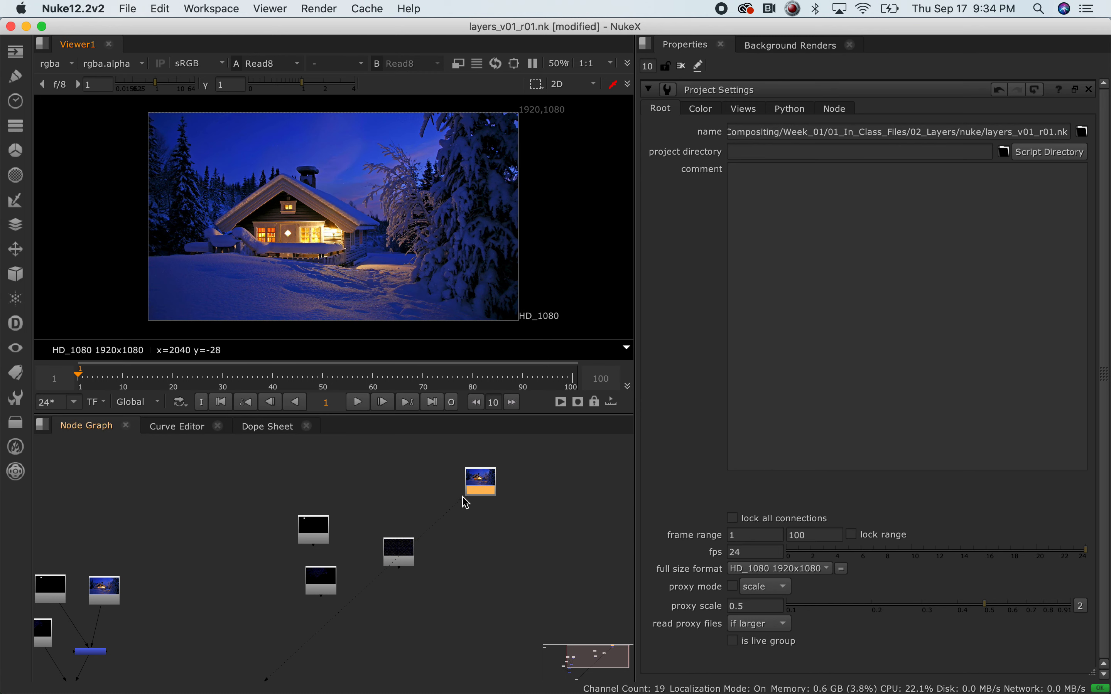
Display the duplicated moon, tree and fence Read nodes in turn in the enlarged viewer image.
middle_click_drag(290, 565, 290, 523)
left_click(316, 492)
key("1")
left_click(324, 547)
key("1")
left_click(395, 514)
key("1")
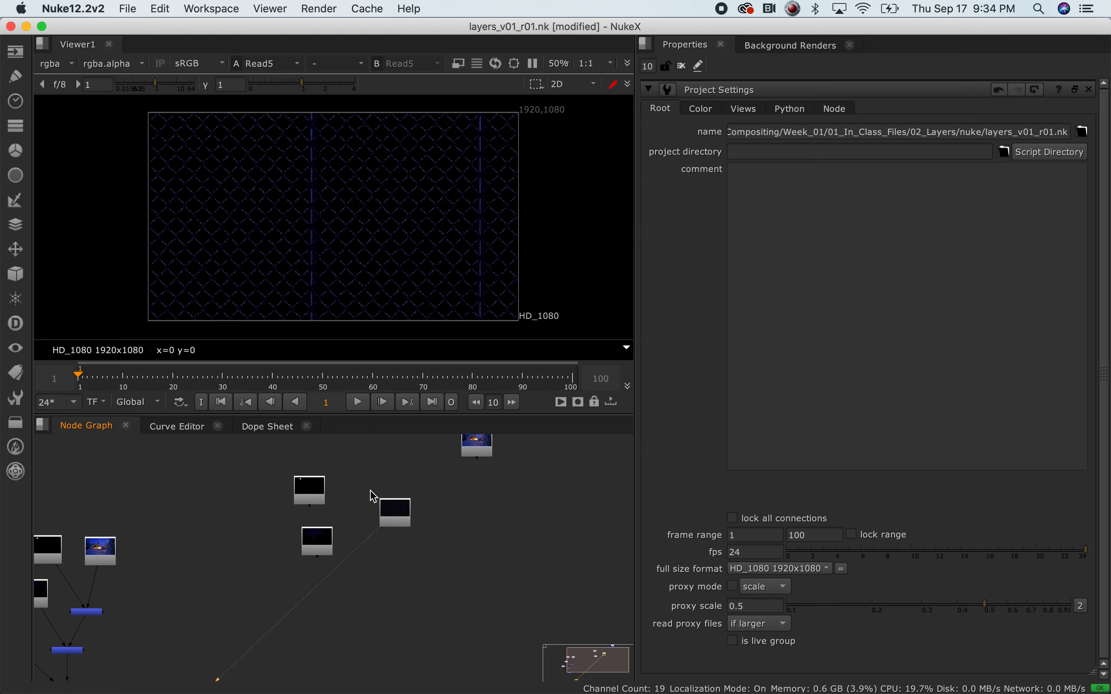
Position the duplicated moon Read node beside the duplicated house Read node.
left_click_drag(313, 497, 434, 463)
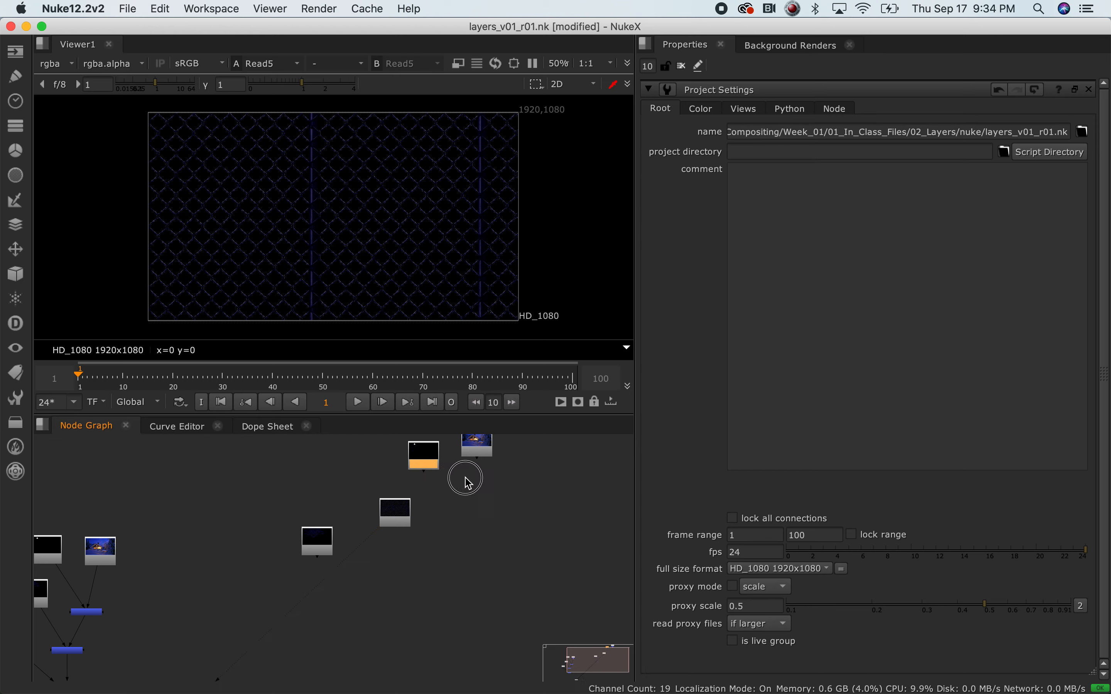
middle_click_drag(466, 477, 410, 517)
left_click_drag(423, 477, 439, 466)
left_click_drag(377, 499, 378, 487)
scroll(398, 497, "up", 2)
left_click_drag(440, 460, 440, 469)
left_click_drag(367, 488, 378, 497)
Connect the moon and house Read nodes with a Merge node, moon as A and house as B, placed below them.
scroll(420, 473, "up", 2)
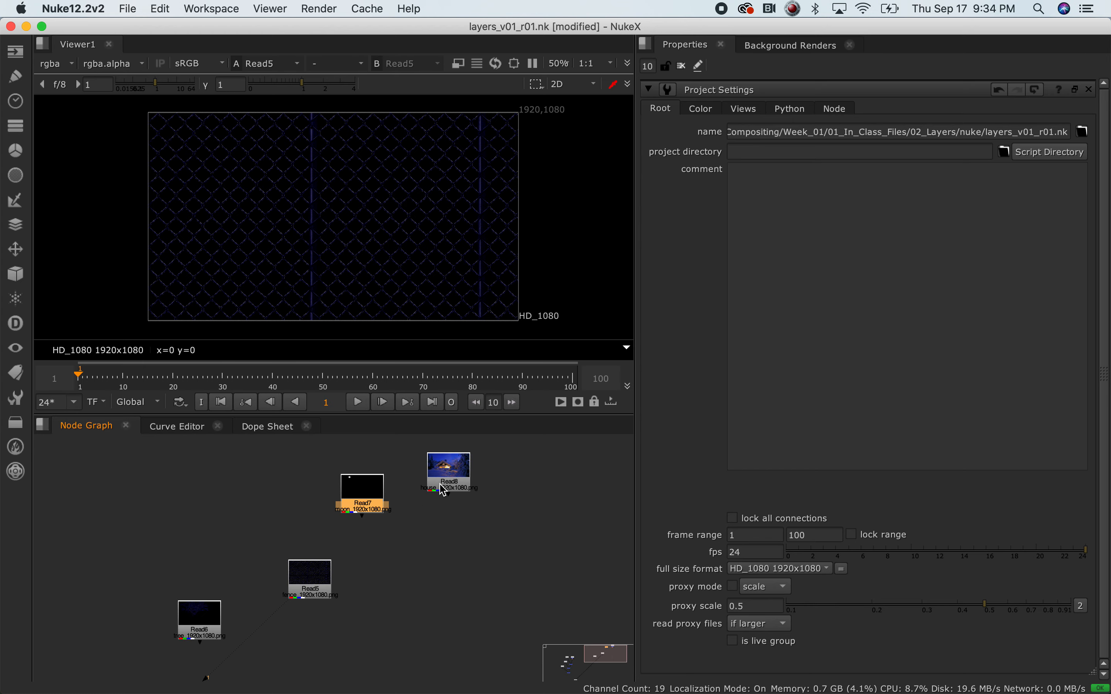
scroll(442, 490, "up", 2)
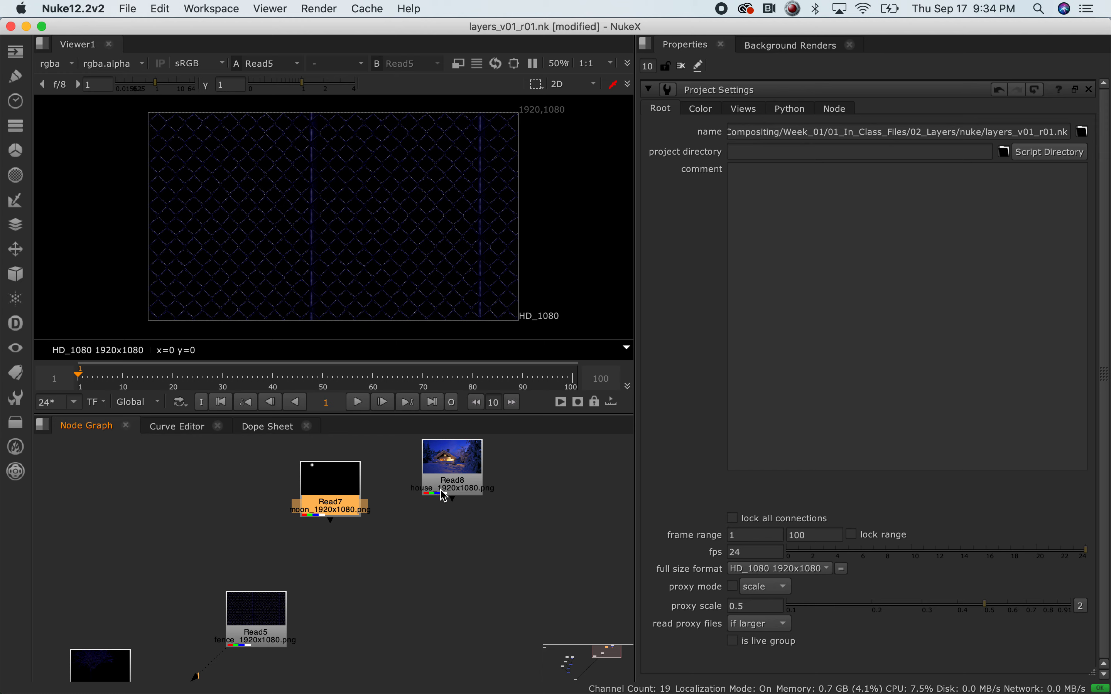
left_click(458, 479, "shift")
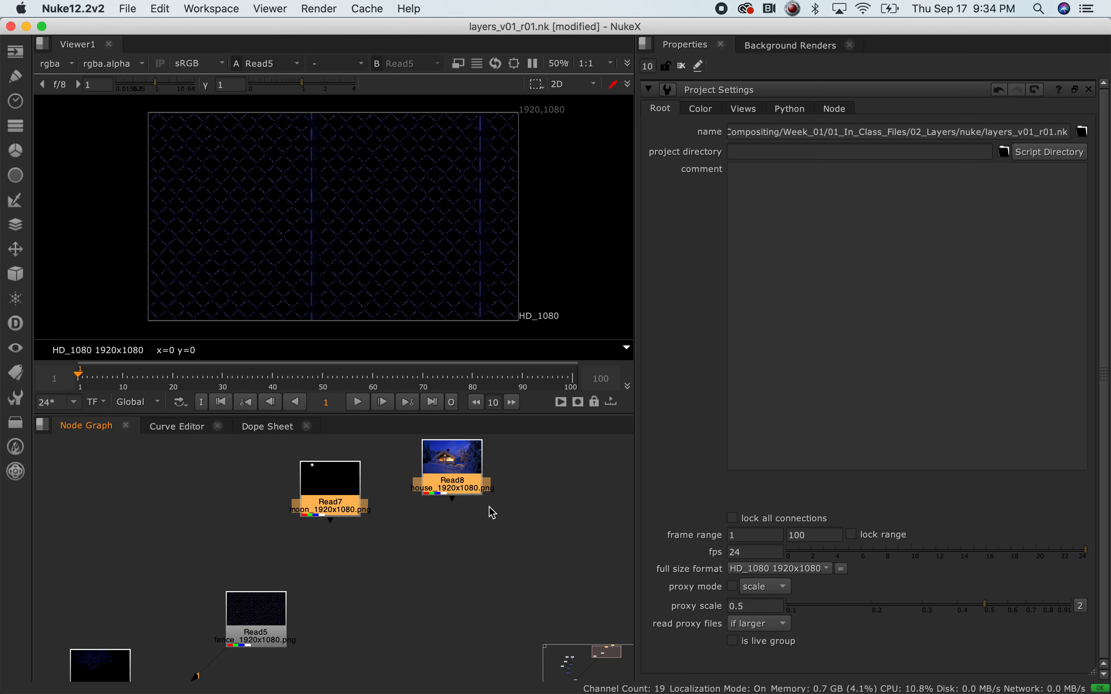
key("Tab")
type("merge")
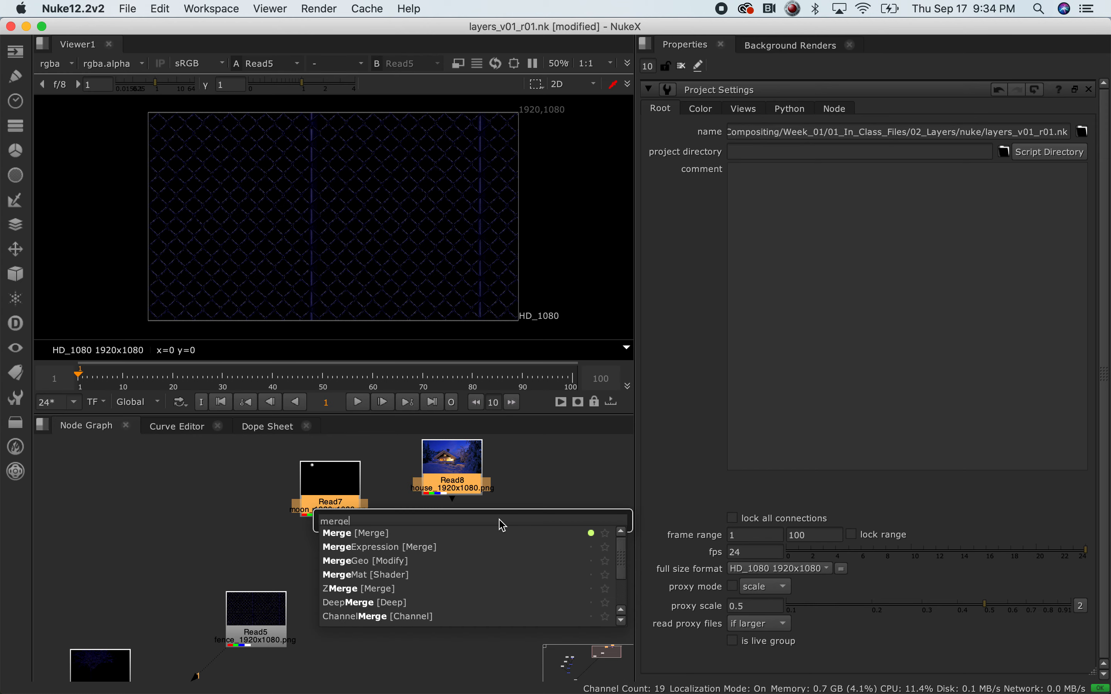
key("Down")
key("Return")
left_click_drag(474, 514, 445, 555)
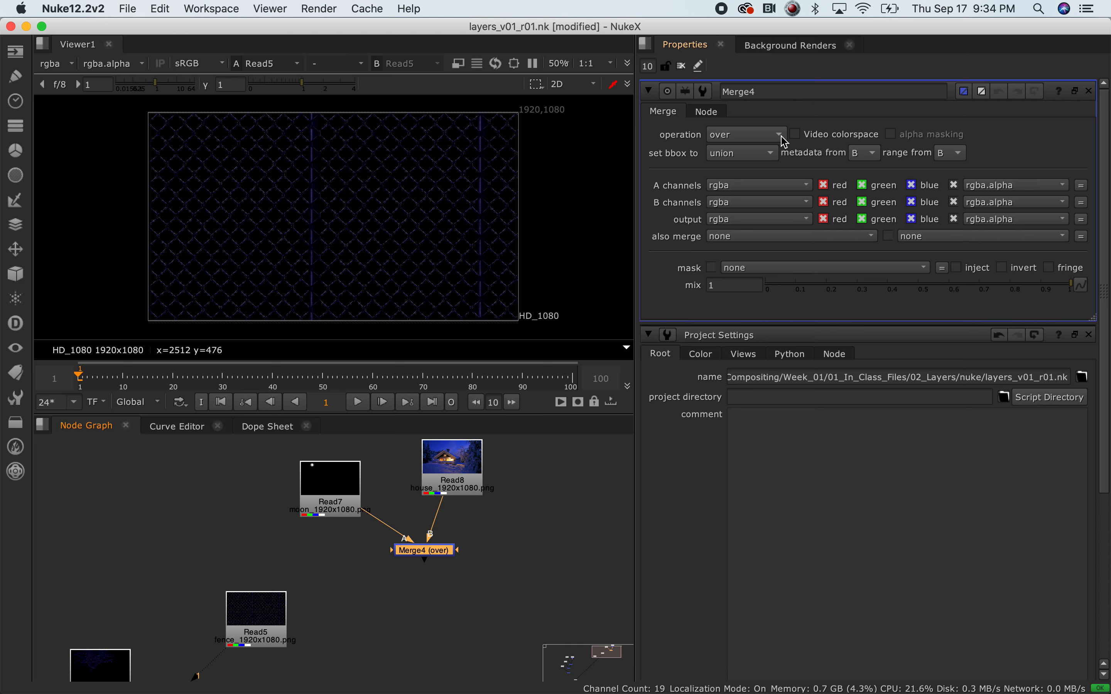
Display the new moon-over-house merge in the viewer and review its available merge operations.
left_click(397, 601)
left_click(428, 554)
key("1")
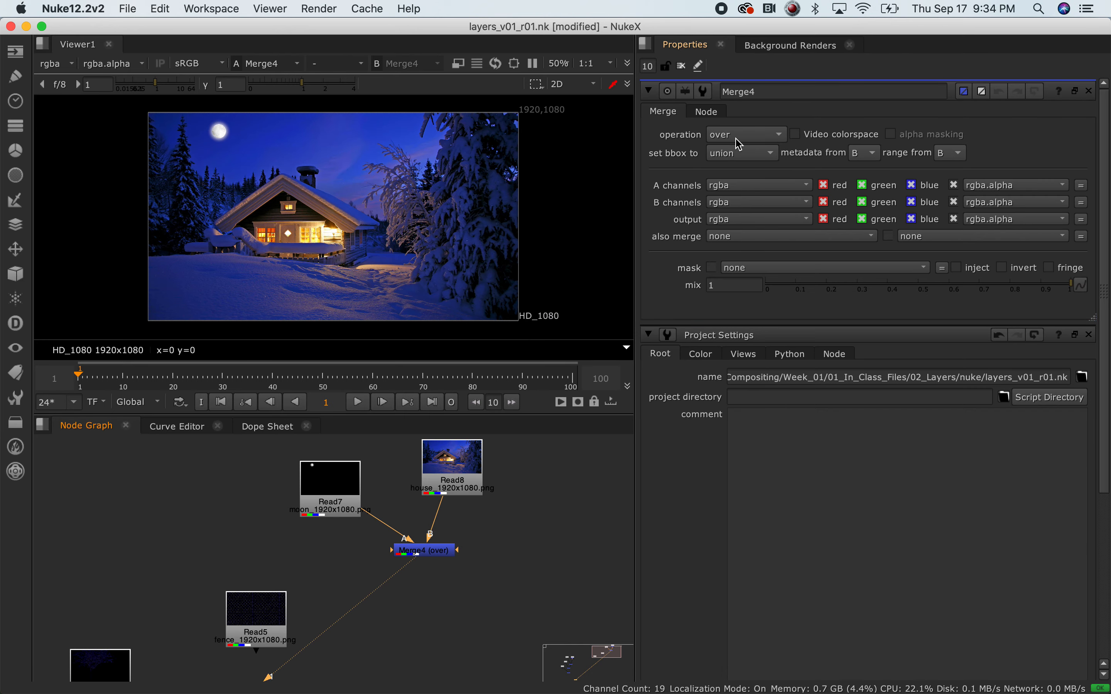
left_click(434, 548)
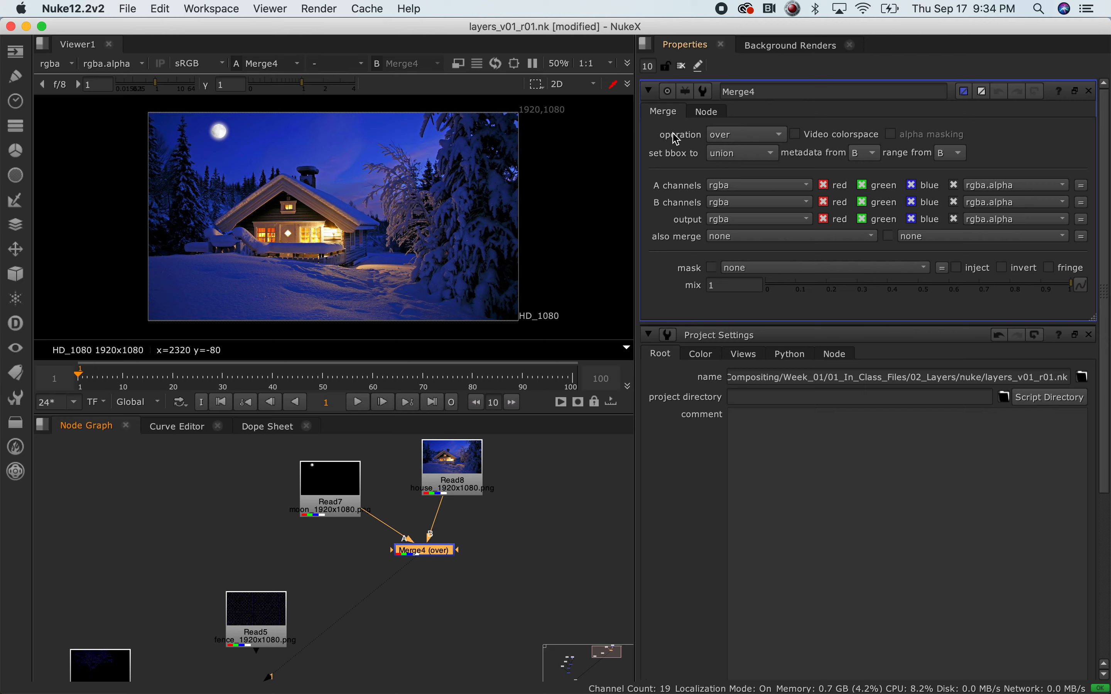
left_click(756, 136)
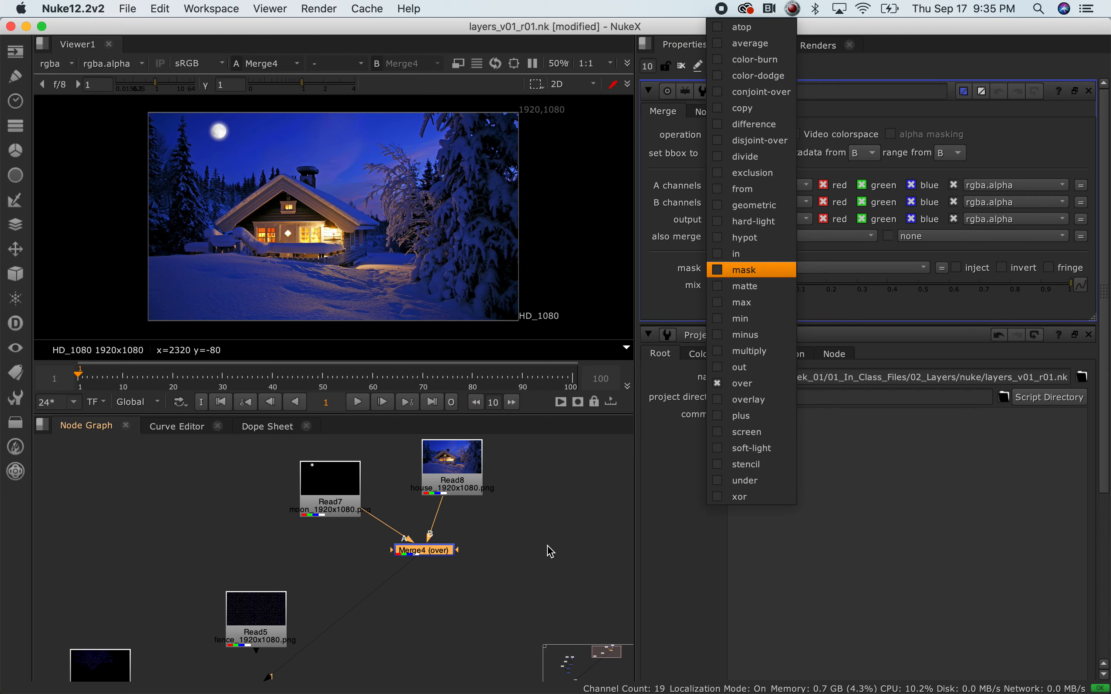
left_click(580, 485)
Switch to Photoshop and review the house layer's blending modes, keeping Normal.
key("super+Tab")
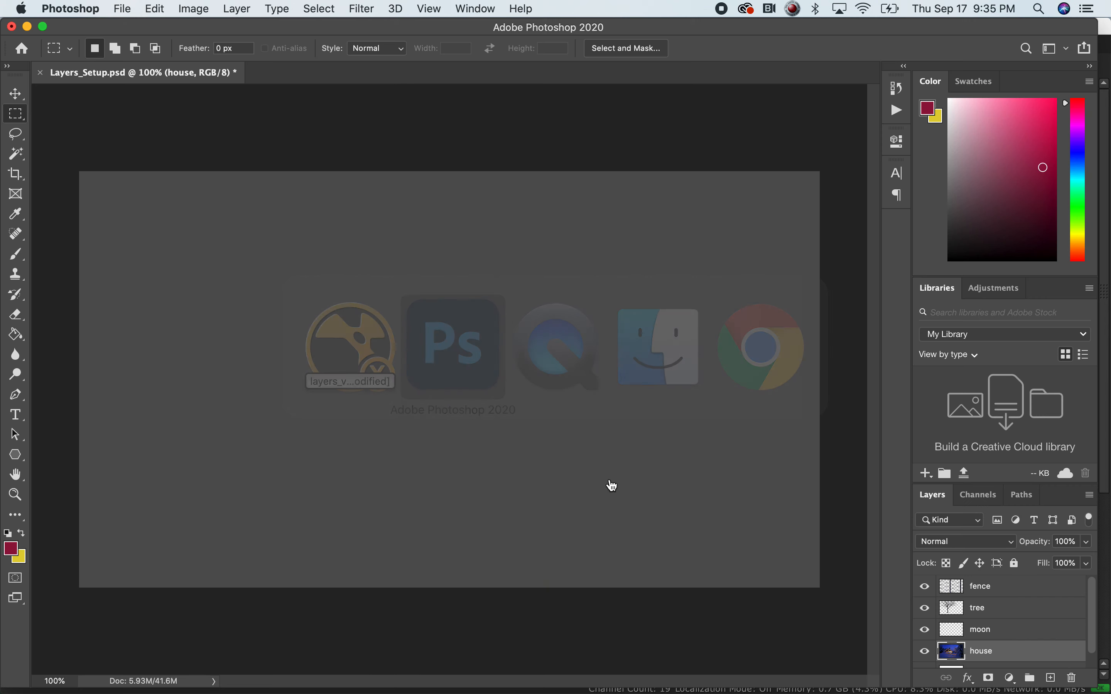
left_click(1014, 543)
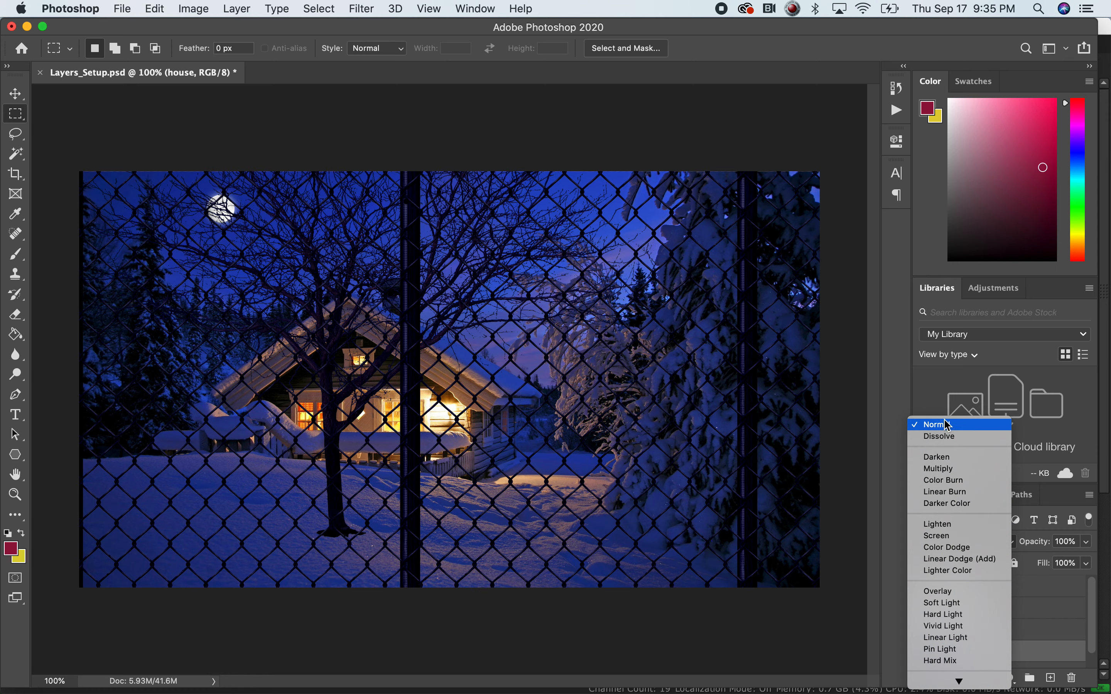
left_click(930, 431)
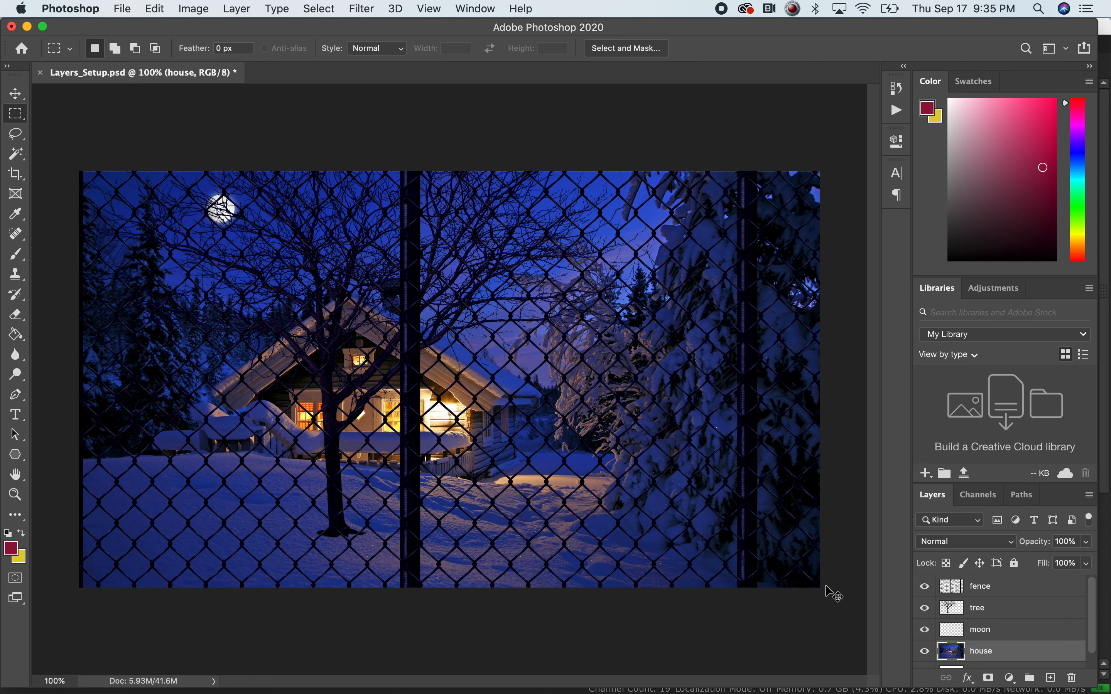
Return to Nuke and move the new Merge node slightly lower beneath the house Read node.
key("super+Tab")
key("super+Tab")
key("super+shift+Tab")
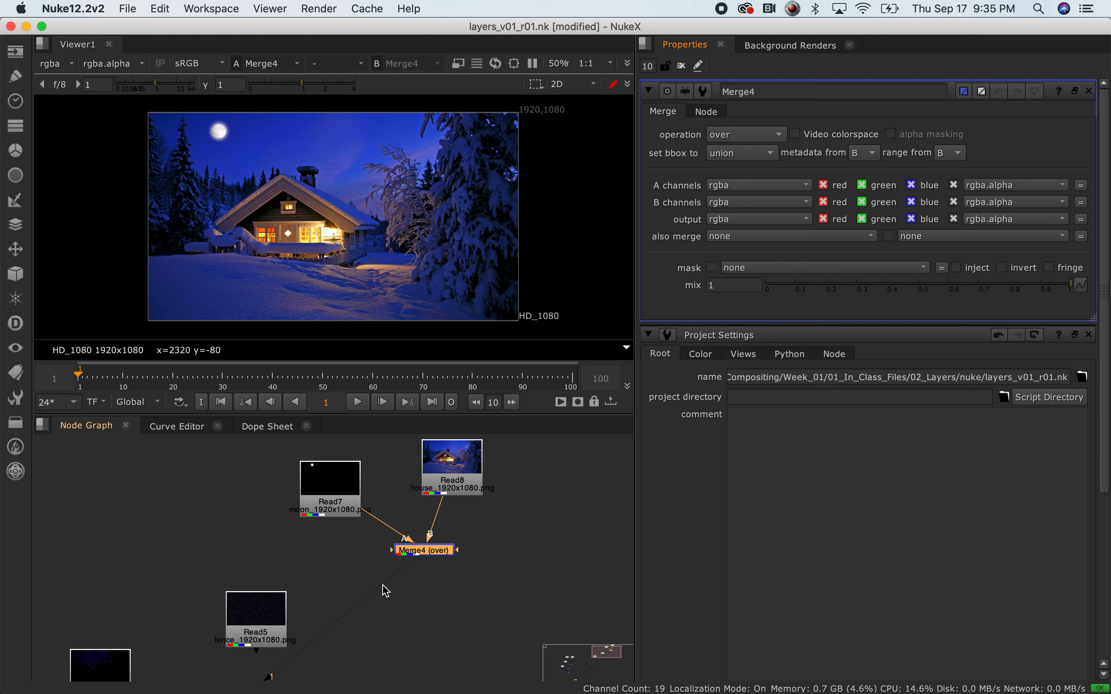
left_click_drag(442, 555, 459, 572)
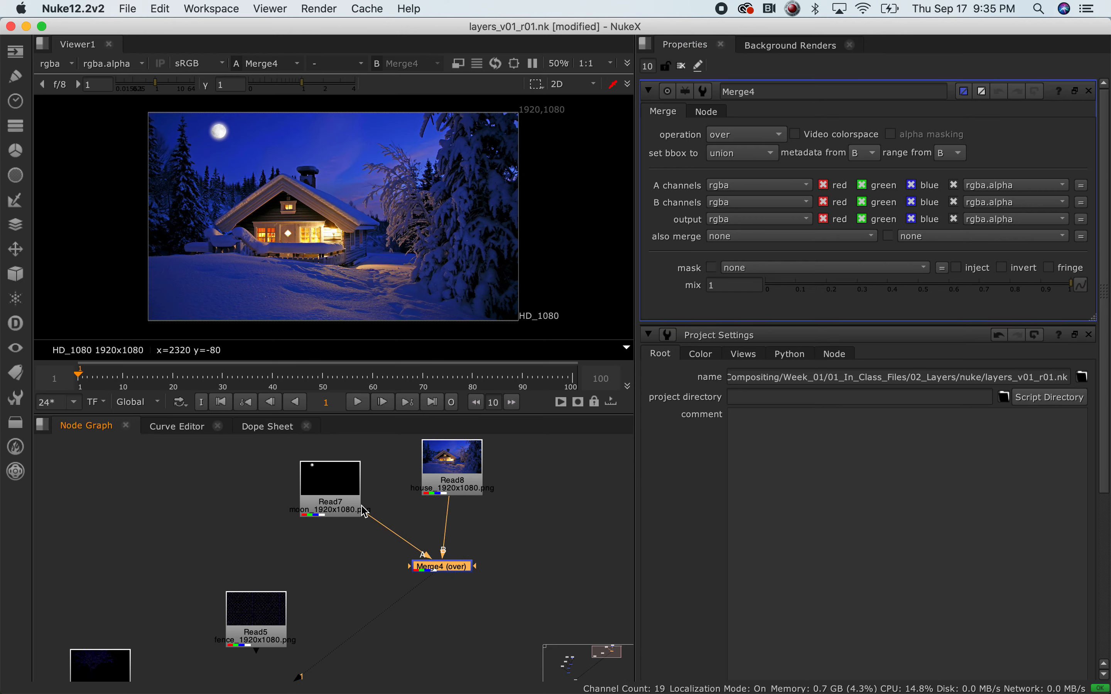
Open the moon Read node's properties and limit the number of open node properties to 1.
double_click(352, 502)
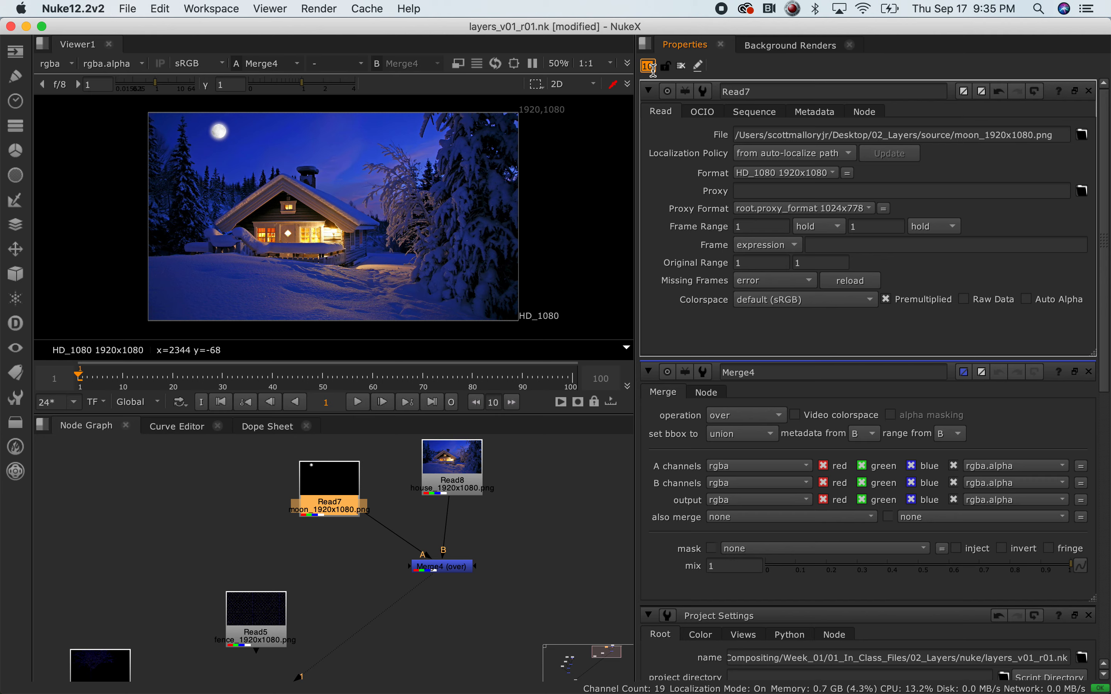
type("1")
key("Return")
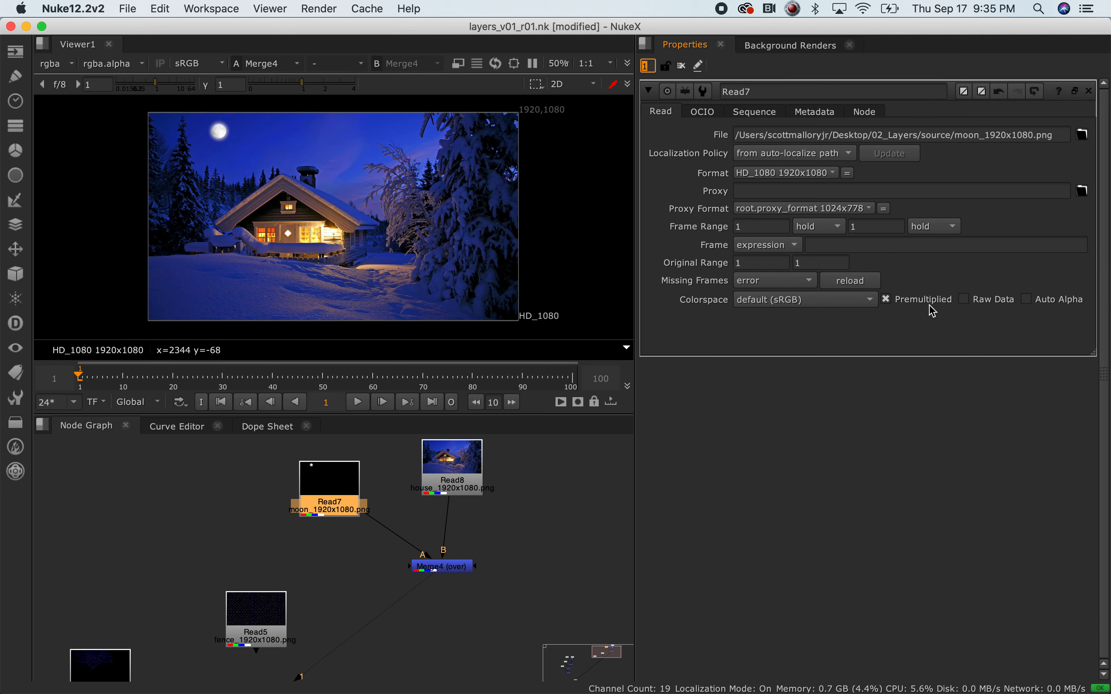
Turn off Premultiplied on the moon Read node and display that node in the viewer.
left_click(885, 299)
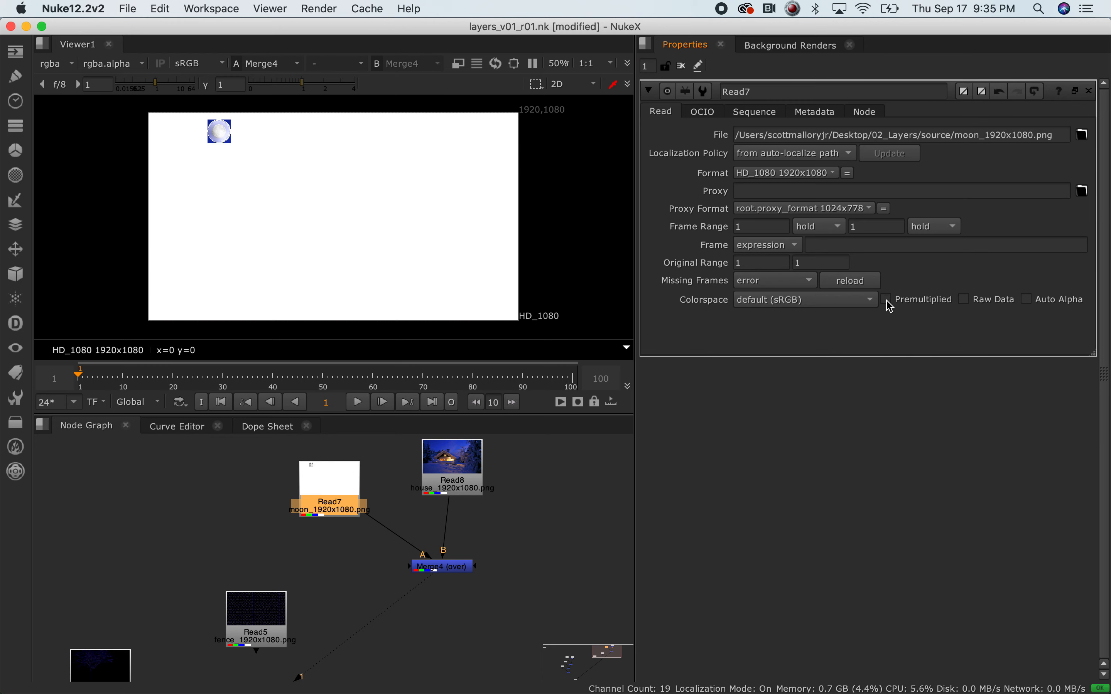
left_click(321, 501)
key("1")
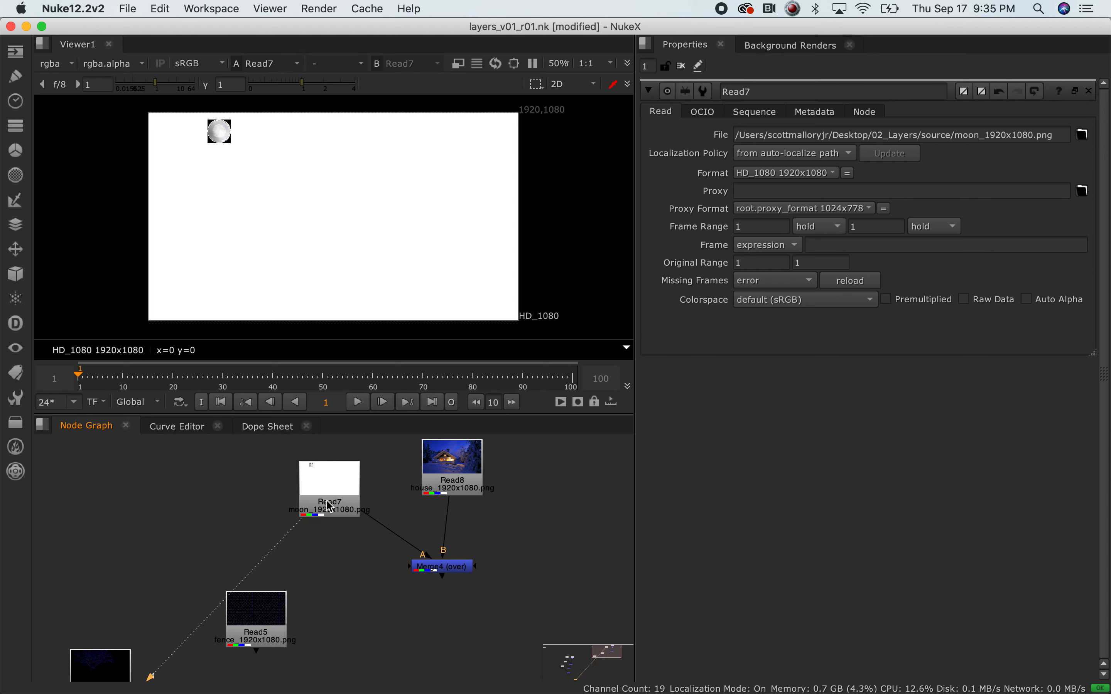
View the Merge of the moon and house, and turn Premultiplied back on for the moon Read node.
left_click(429, 567)
key("1")
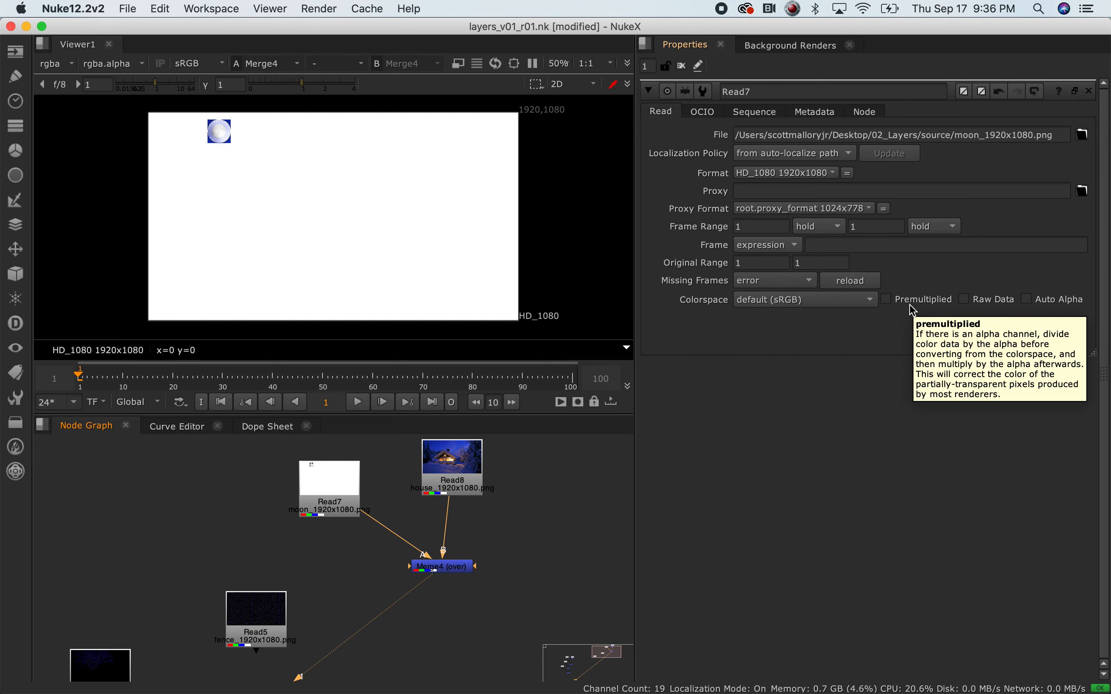
left_click(887, 299)
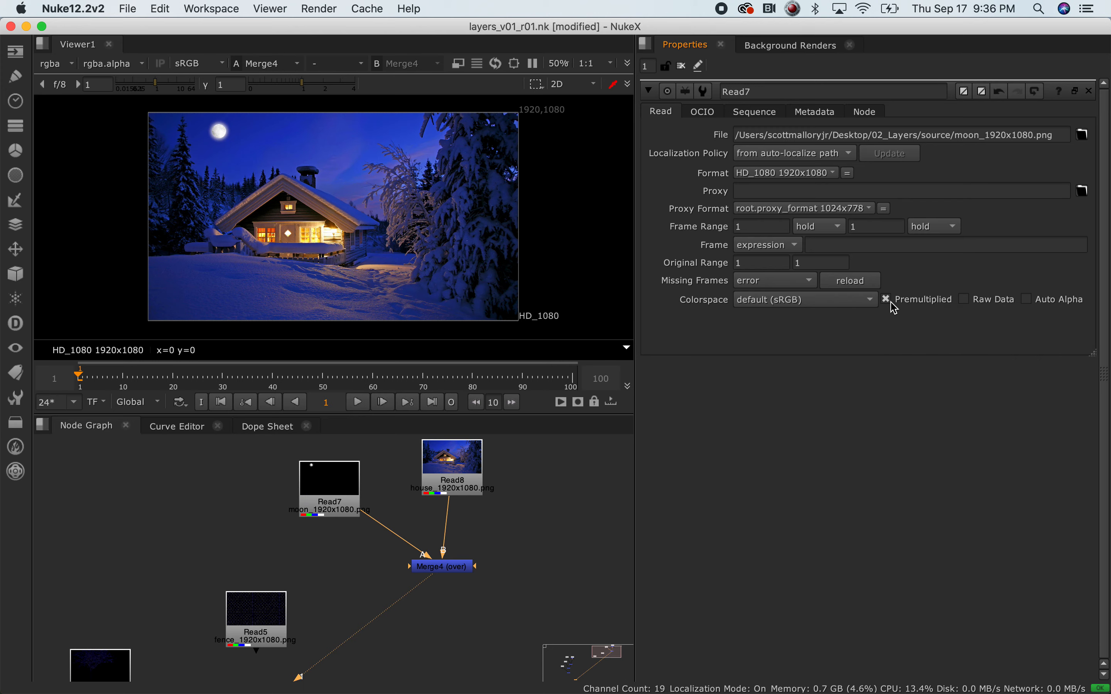
Align the moon Merge node directly beneath the house Read node and reposition the moon Read node beside it.
mouse_move(338, 489)
left_mouse_down()
mouse_move(367, 466)
mouse_move(330, 471)
mouse_move(338, 478)
left_mouse_up()
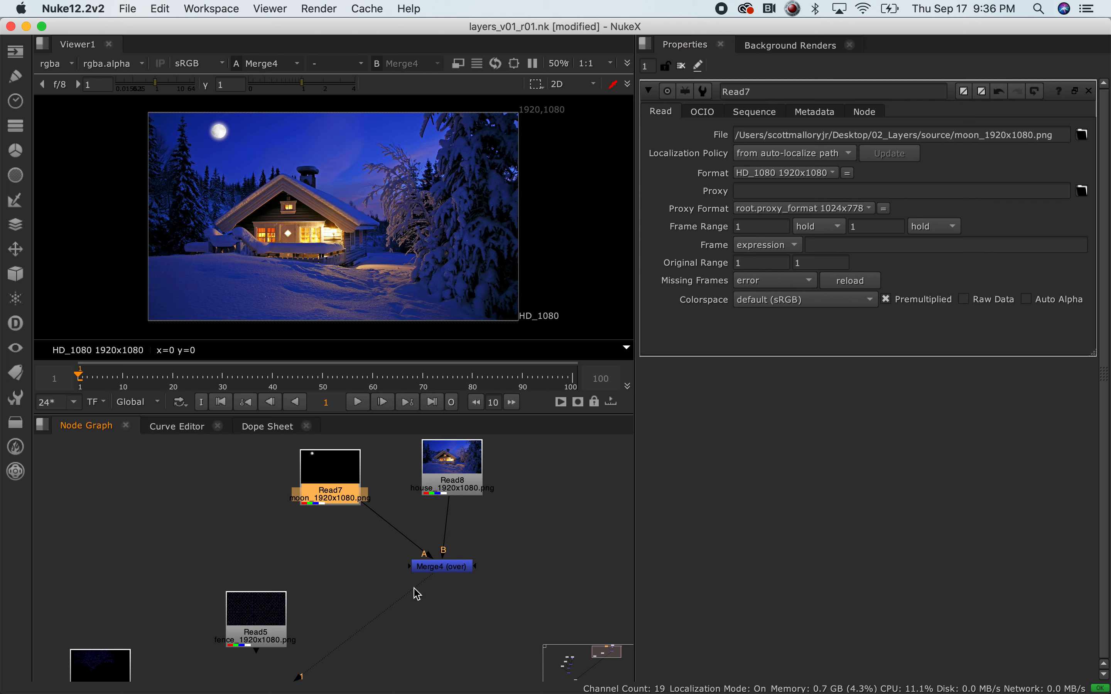
left_click(443, 568)
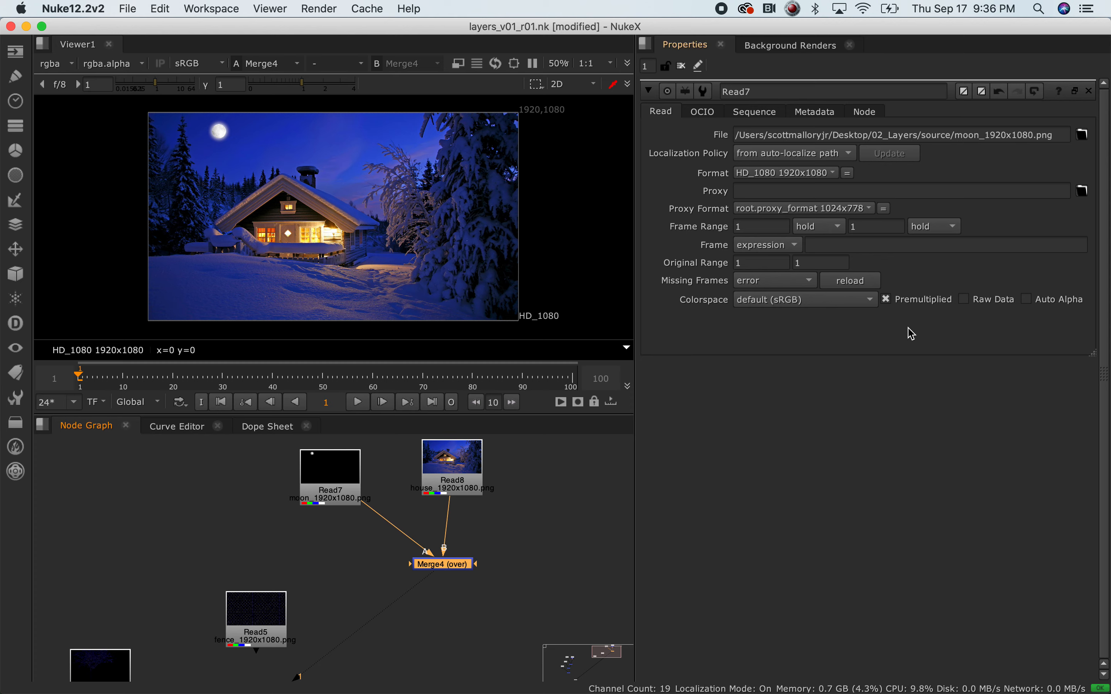
left_click_drag(437, 564, 447, 561)
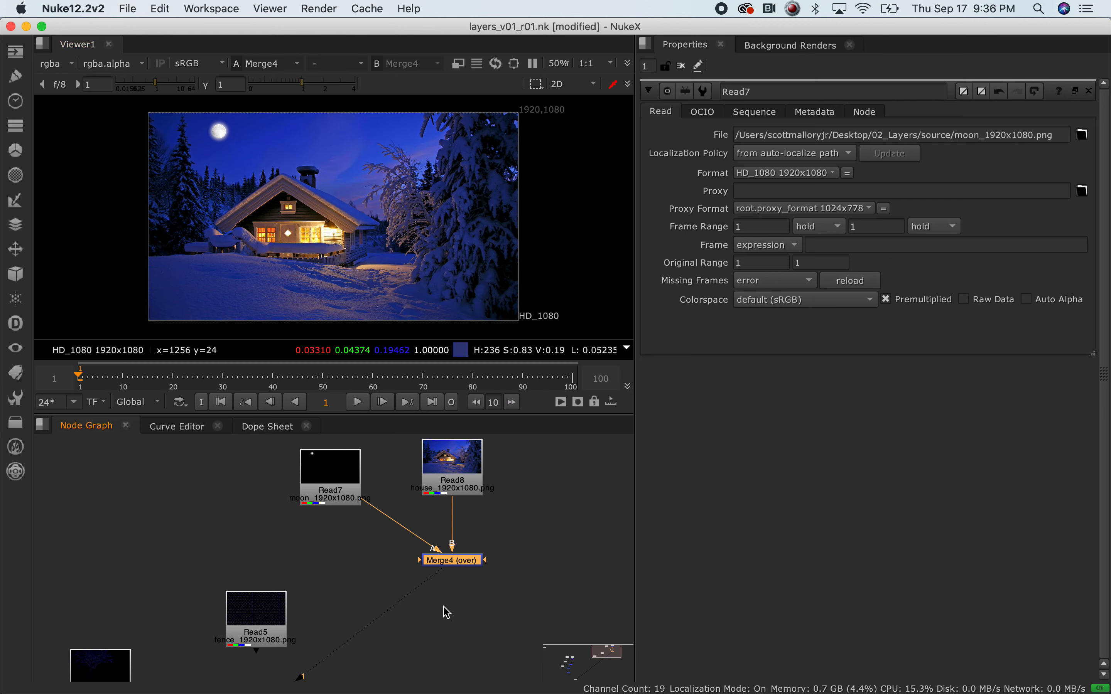
middle_click_drag(439, 615, 348, 598)
left_click_drag(274, 458, 286, 478)
left_click_drag(389, 539, 389, 551)
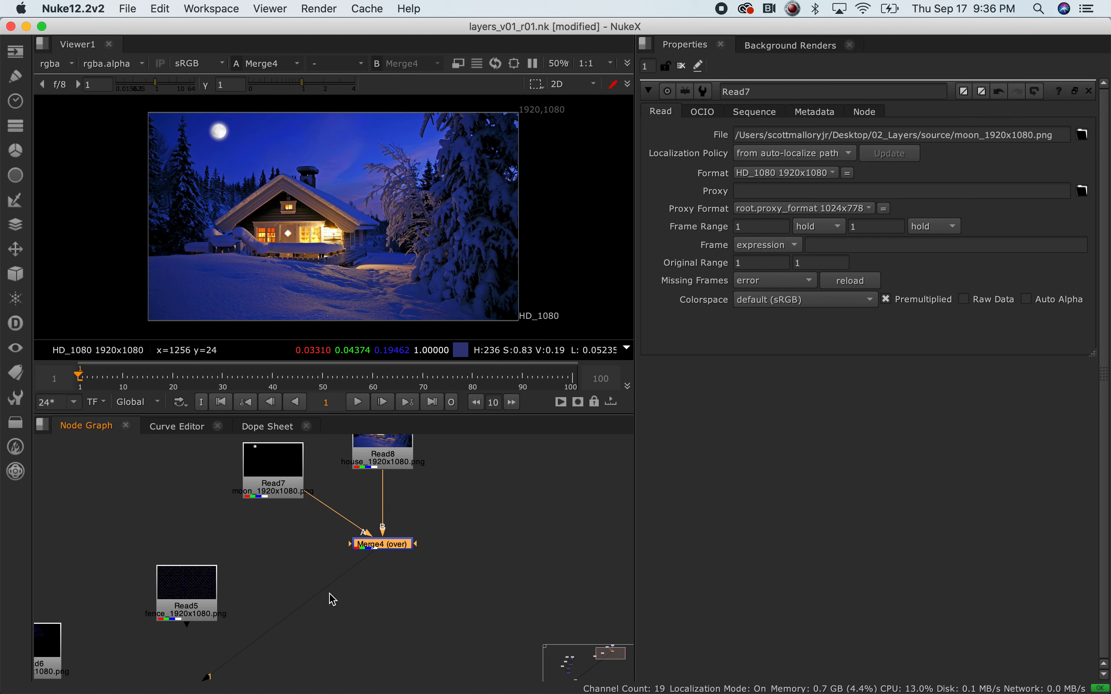
View the fence and tree Read nodes, and place the tree Read between the fence Read and the moon Merge.
scroll(321, 596, "down", 2)
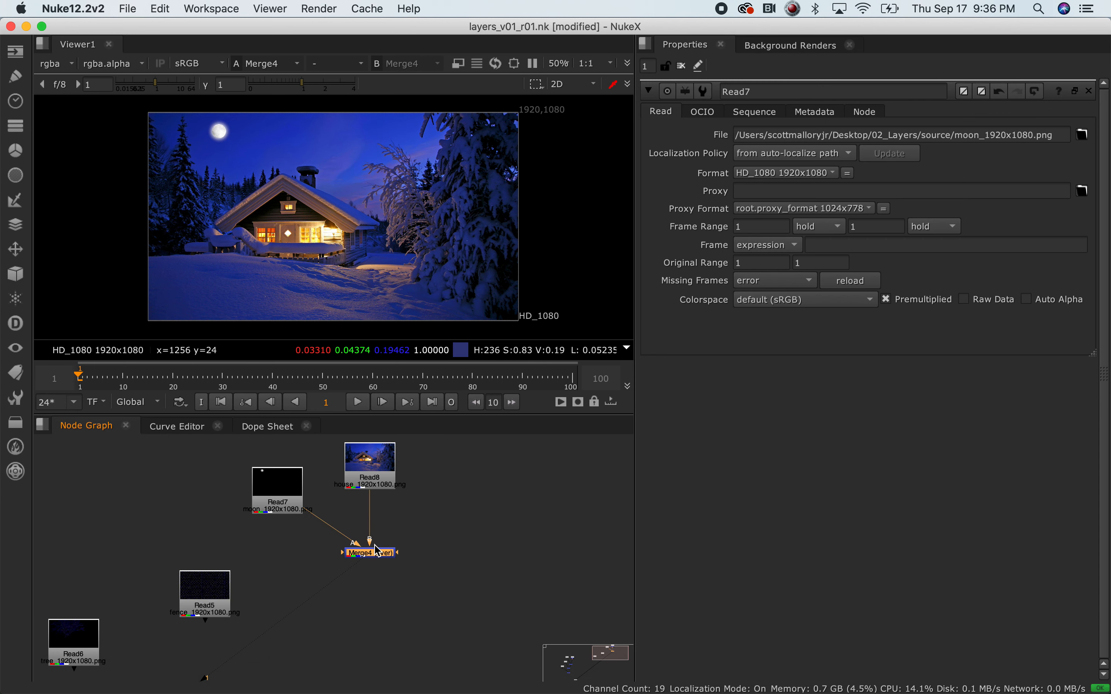
scroll(381, 558, "down", 3)
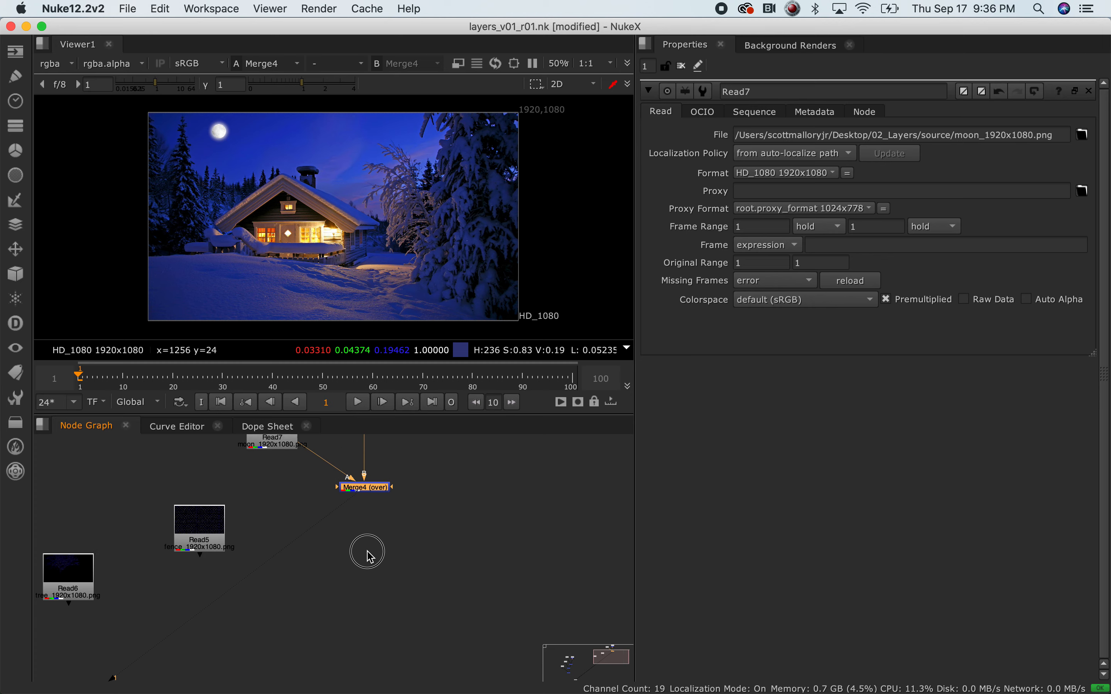
left_click_drag(214, 529, 196, 509)
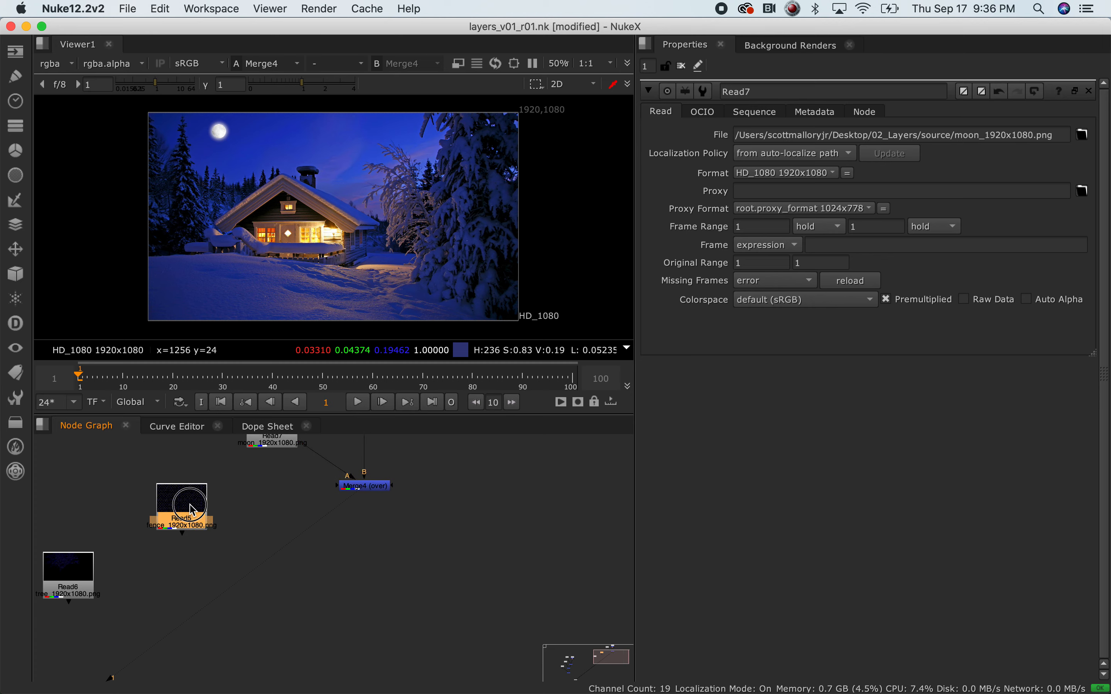
key("1")
left_click(82, 580)
key("1")
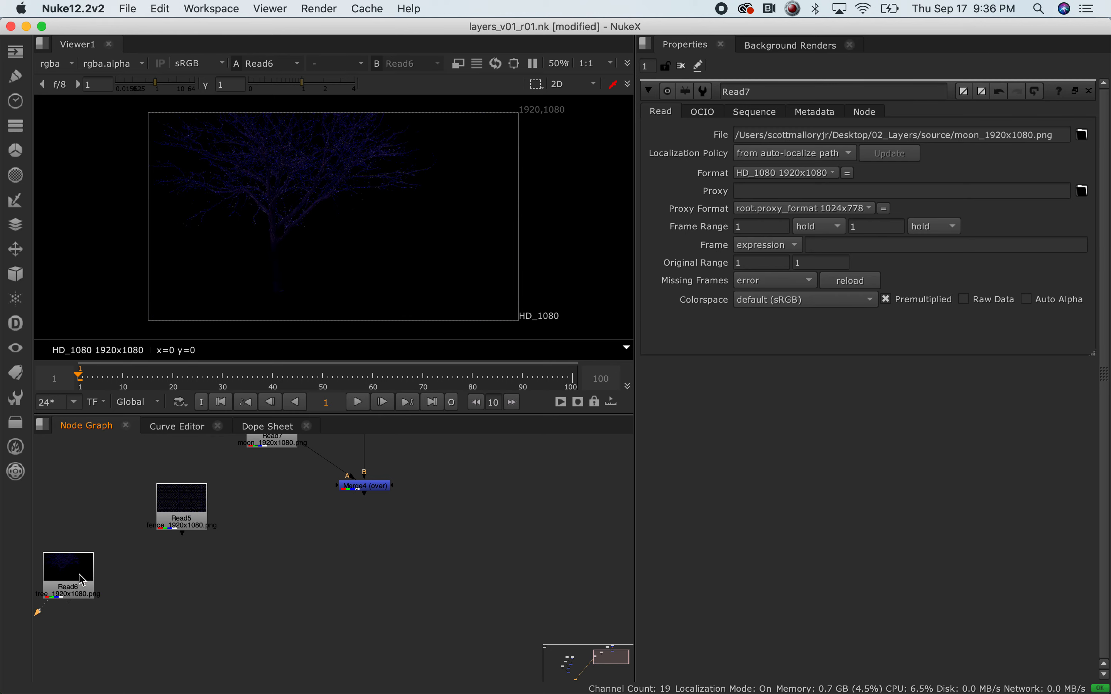
left_click_drag(77, 581, 287, 509)
left_click_drag(193, 514, 101, 519)
left_click_drag(250, 516, 153, 507)
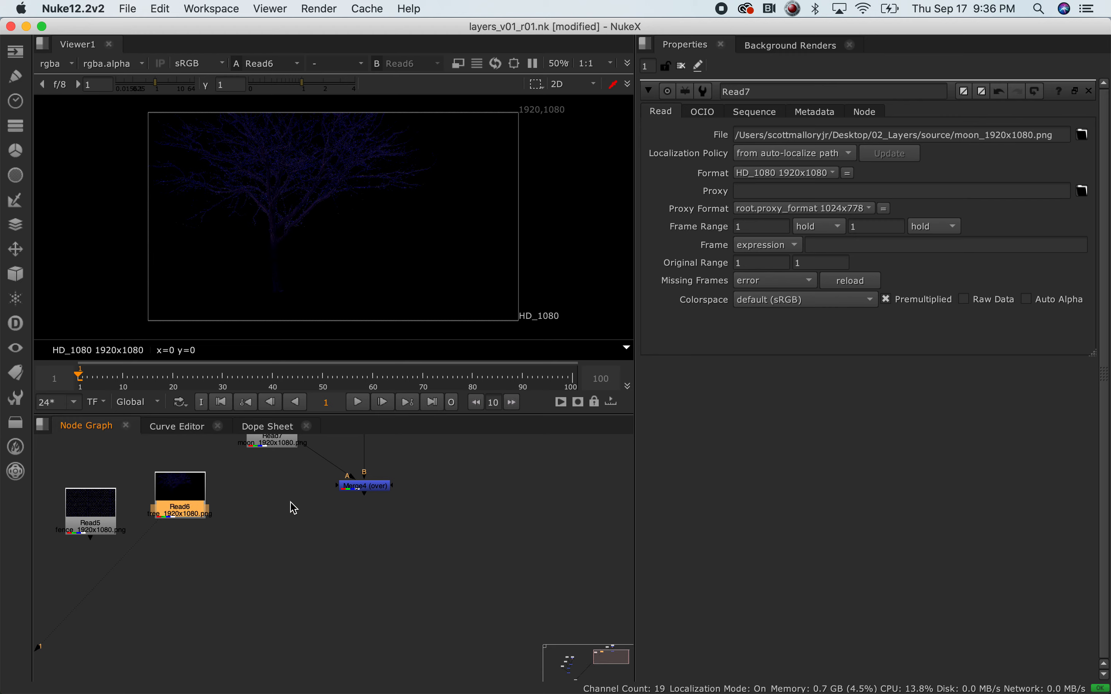
Merge the tree Read over the moon-and-house result, place the new Merge straight below, and open the tree Read's properties.
left_click(353, 487, "shift")
key("Tab")
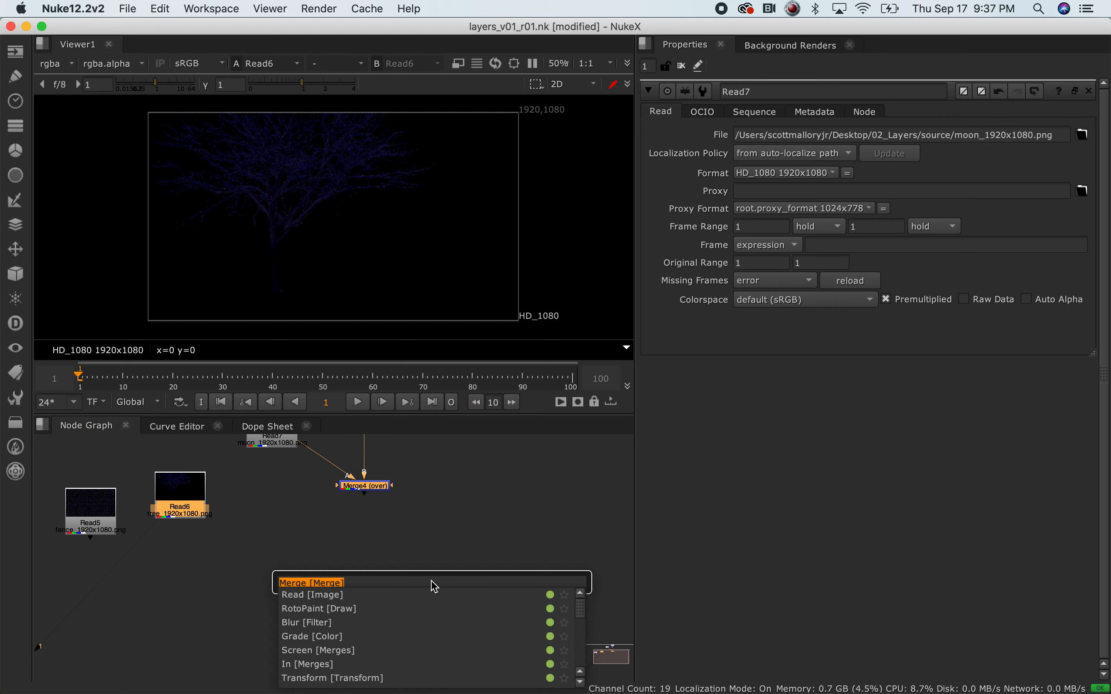
type("merge")
key("Return")
left_click_drag(369, 505, 367, 594)
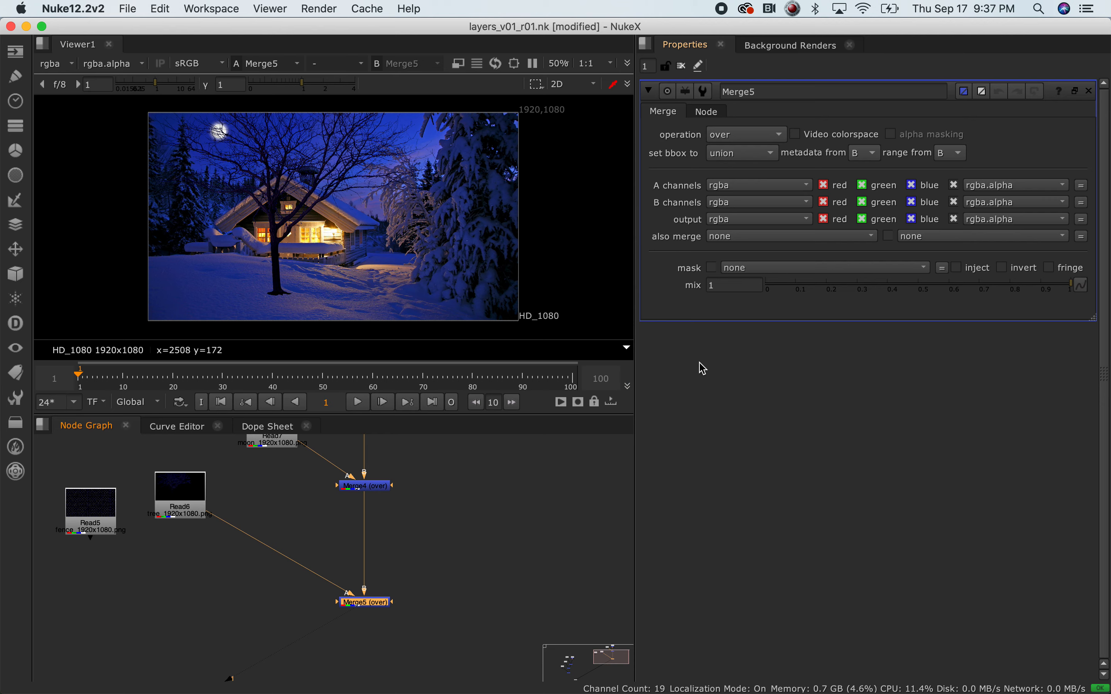
double_click(198, 509)
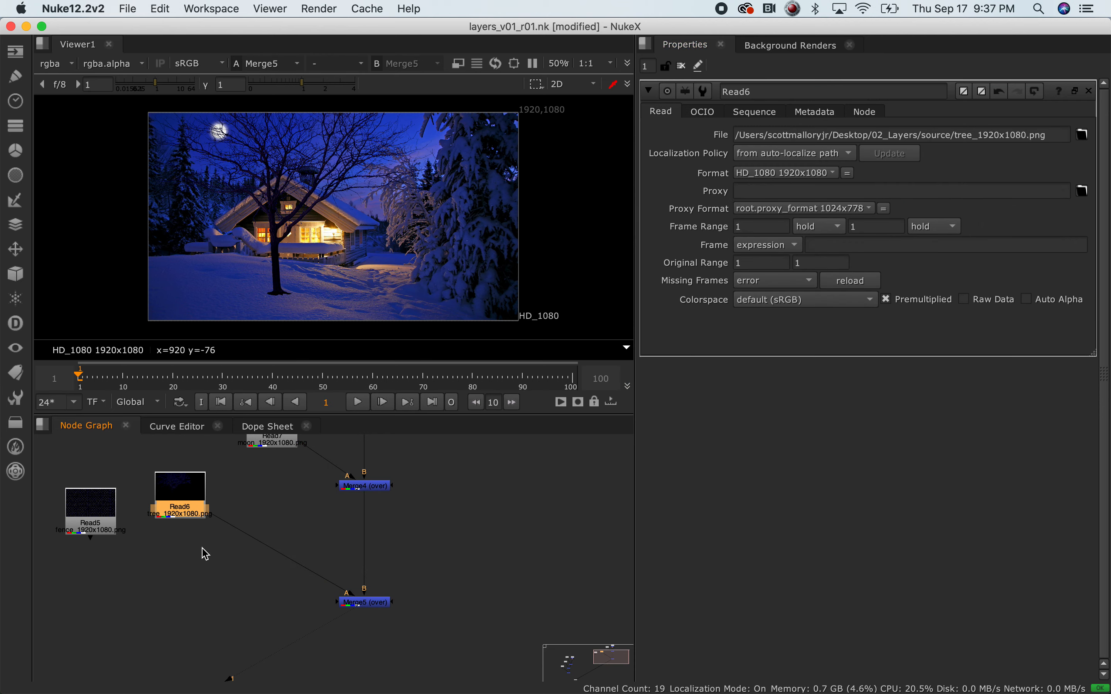
Line up the fence and tree Read nodes level with the tree Merge and lower the moon Merge slightly.
middle_click_drag(294, 631, 276, 591)
scroll(277, 579, "down", 3)
left_click(162, 510)
left_click_drag(166, 516, 224, 590)
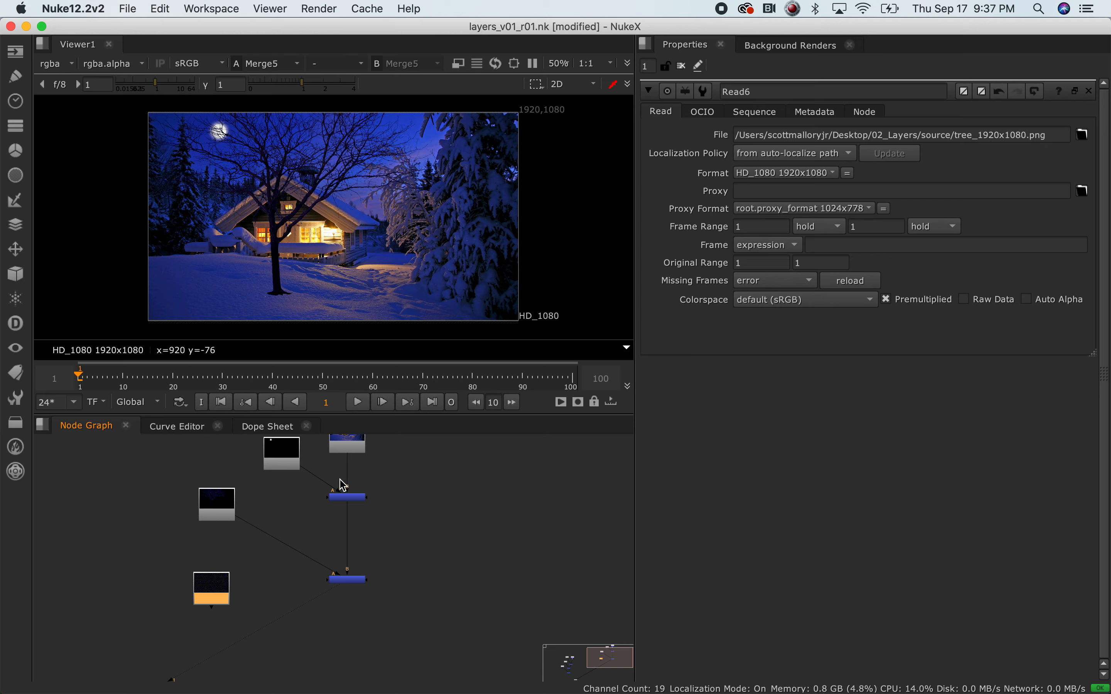
left_click_drag(222, 513, 273, 588)
left_click(354, 499)
mouse_move(356, 502)
left_mouse_down()
mouse_move(444, 589)
mouse_move(350, 516)
mouse_move(349, 504)
mouse_move(351, 557)
mouse_move(350, 487)
mouse_move(351, 523)
mouse_move(357, 516)
left_mouse_up()
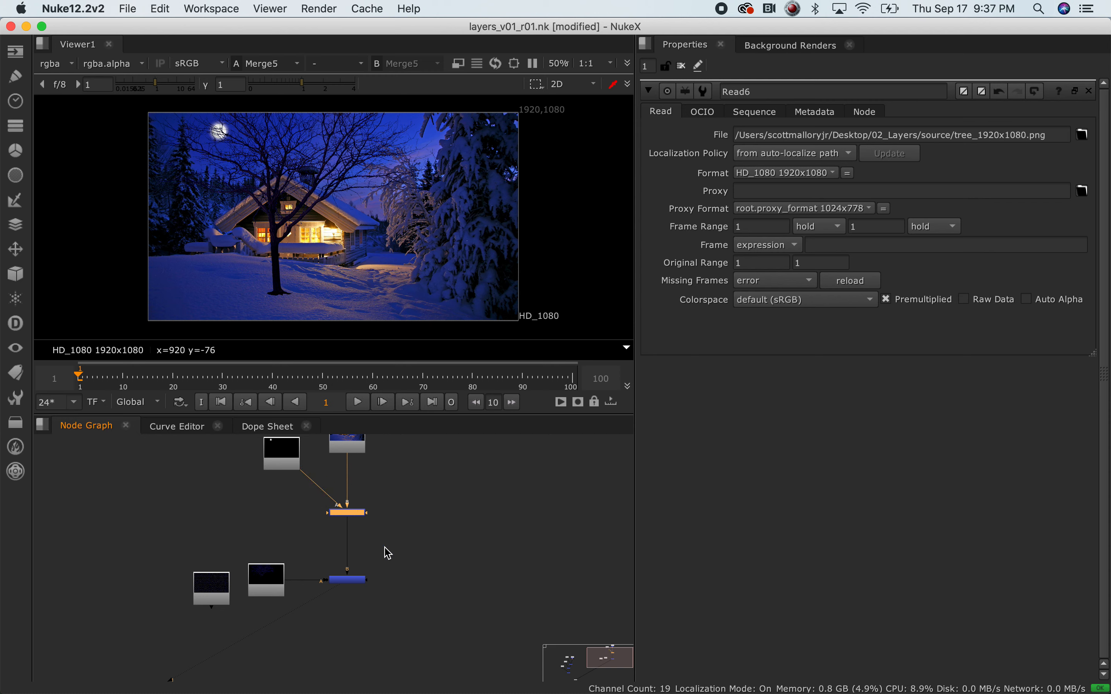
Raise the tree Read above its Merge, then merge the fence Read over the tree Merge with a new Merge node placed below.
middle_click_drag(294, 641, 293, 531)
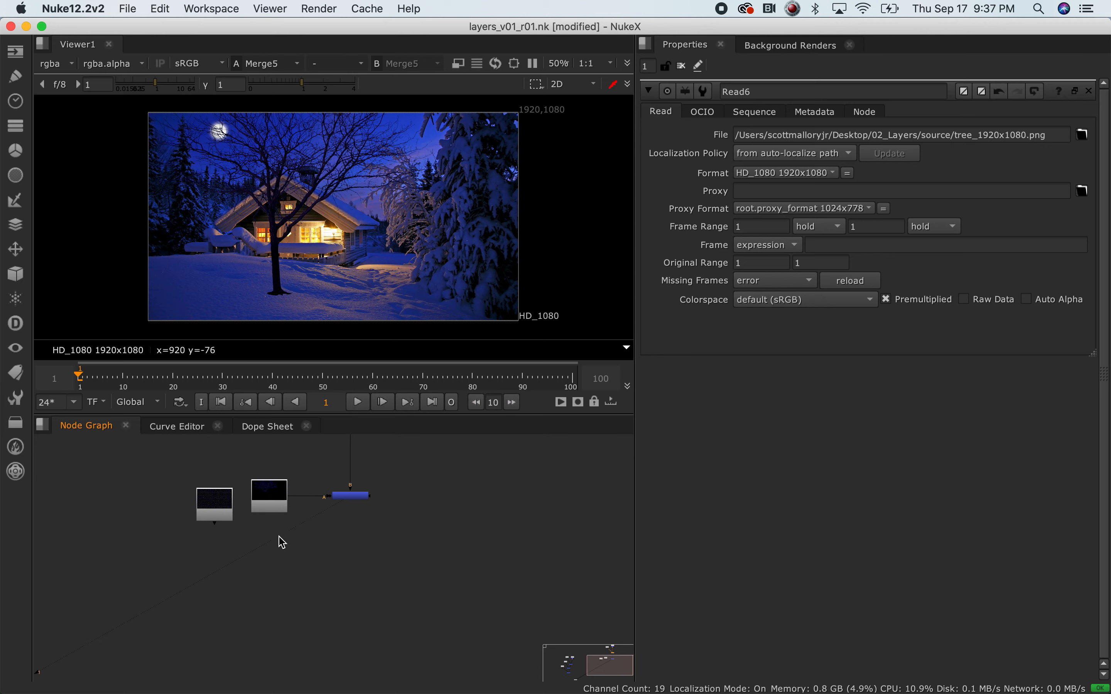
left_click_drag(224, 509, 277, 458)
left_click_drag(227, 537, 228, 534)
left_click(343, 497)
key("Tab")
type("merge")
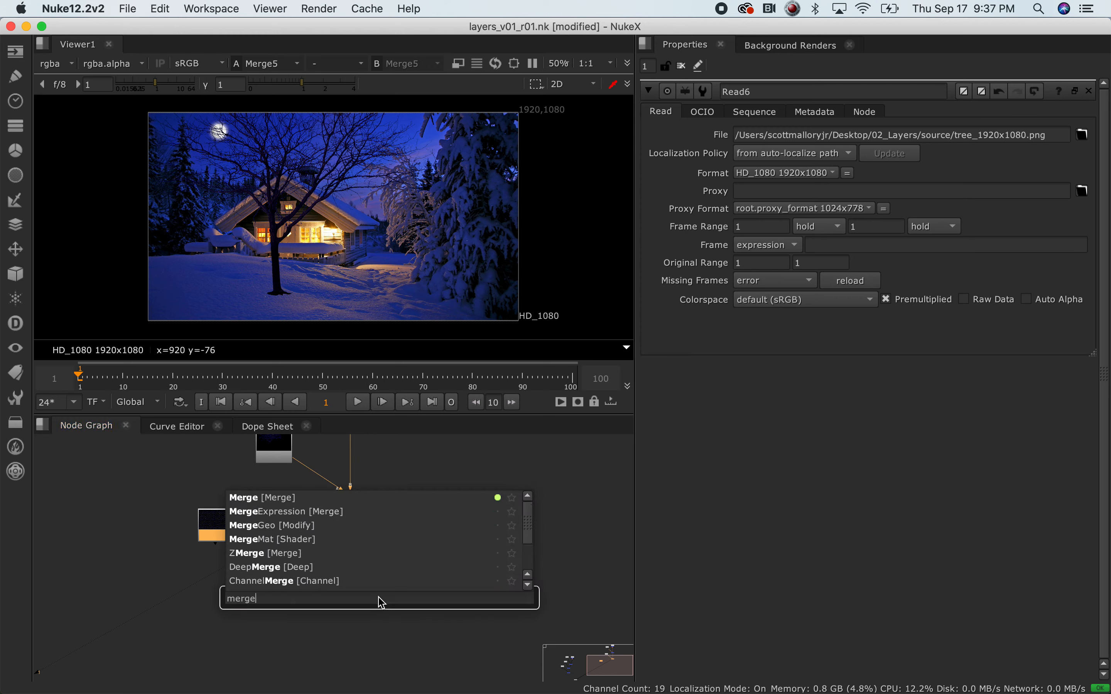
key("Return")
left_click_drag(345, 513, 342, 582)
scroll(341, 584, "up", 5)
scroll(343, 588, "up", 1)
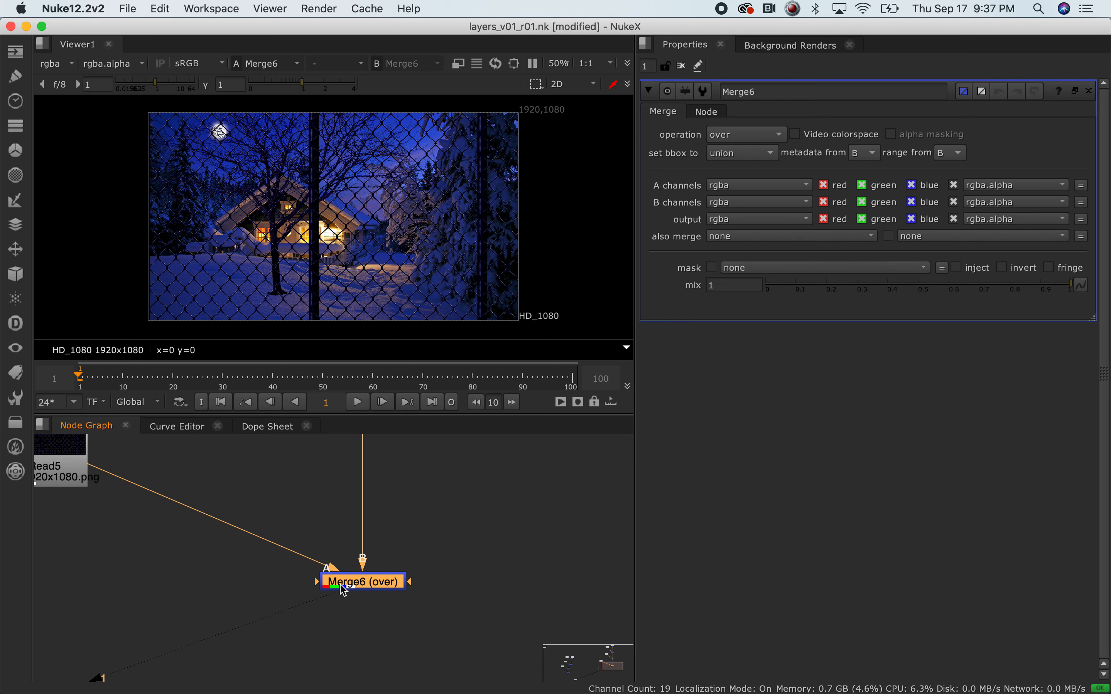
Detach and rewire the fence Merge with A from the fence Read and B from the tree Merge, shifting the fence Read closer.
mouse_move(362, 559)
left_mouse_down()
mouse_move(340, 552)
mouse_move(367, 549)
left_mouse_up()
scroll(369, 543, "down", 4)
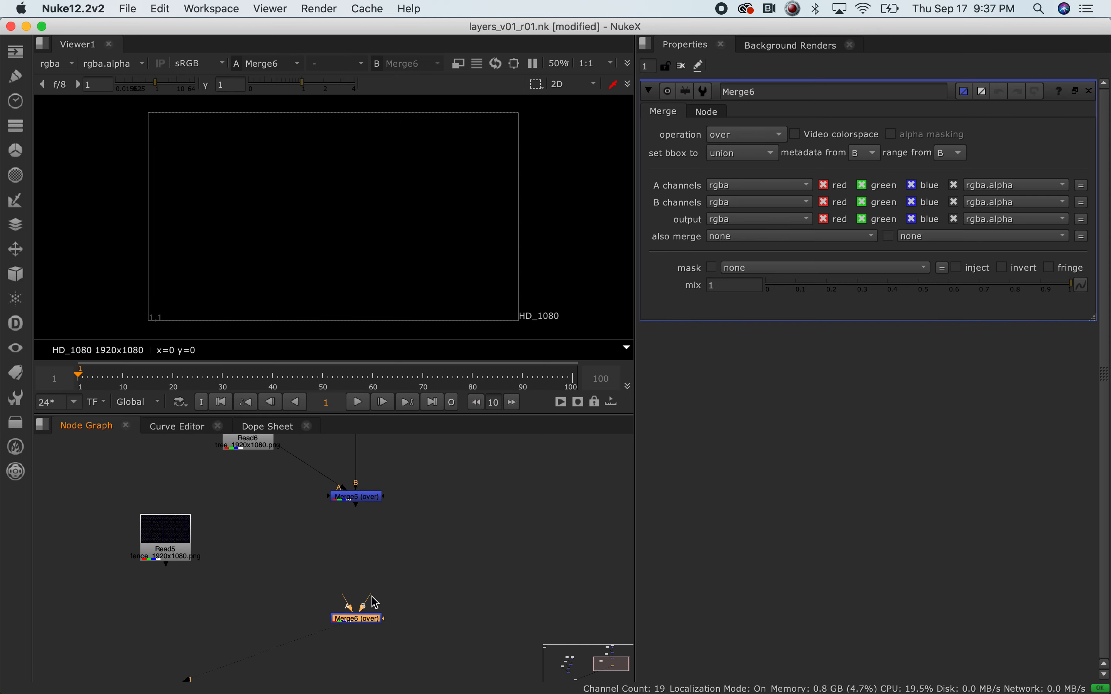
left_click_drag(370, 602, 197, 567)
left_click_drag(348, 600, 365, 500)
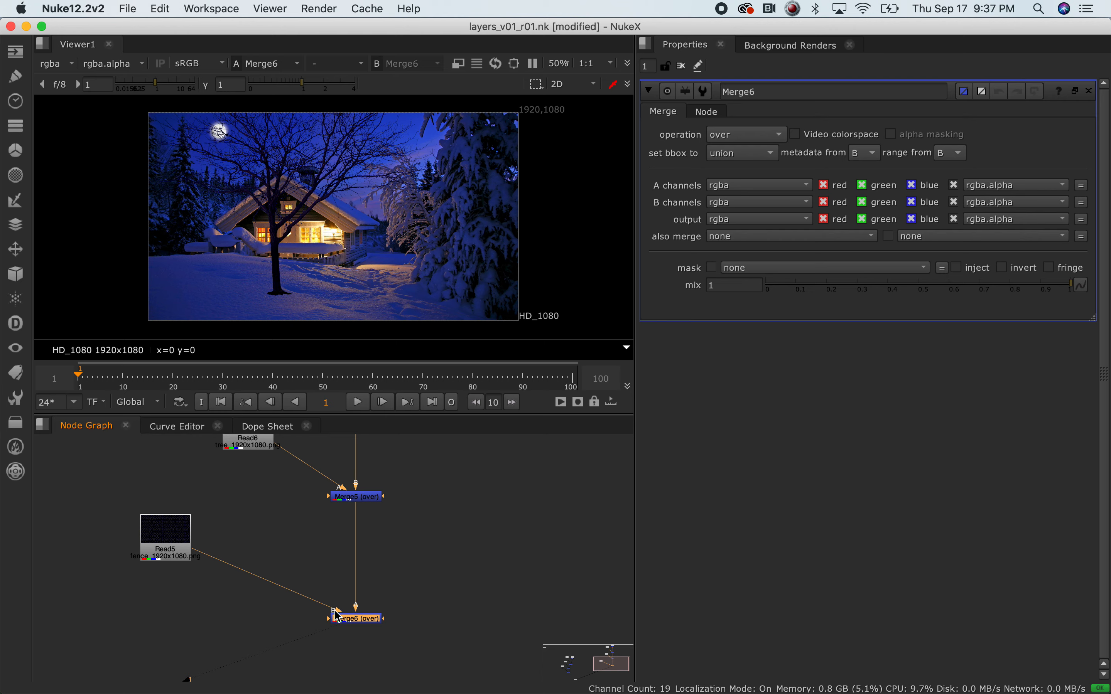
left_click_drag(355, 606, 290, 522)
left_click_drag(345, 602, 200, 547)
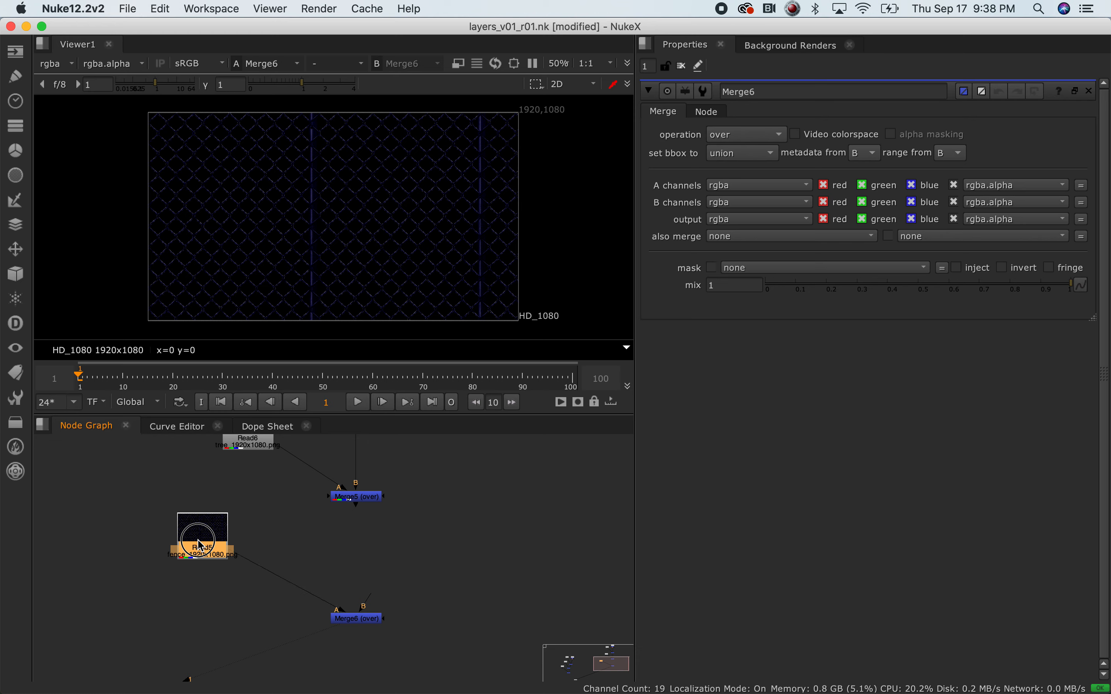
left_click_drag(373, 598, 357, 507)
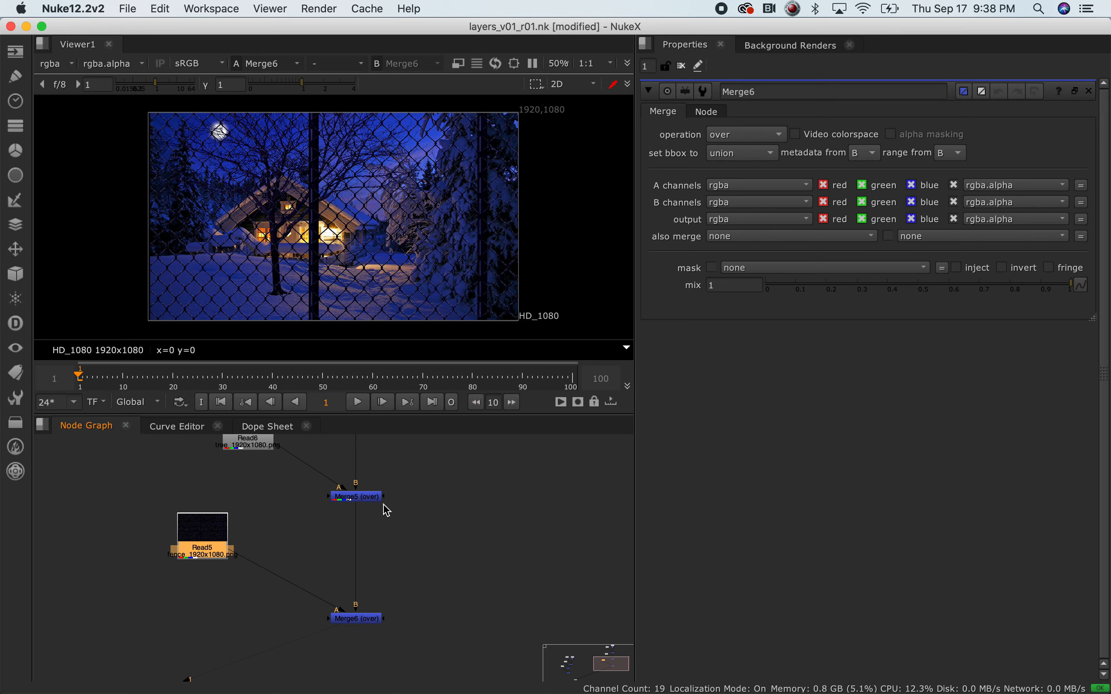
View the fence Read, the tree Merge and the final fence Merge one after another.
left_click(357, 496)
left_click(218, 548)
key("1")
left_click(342, 498)
key("1")
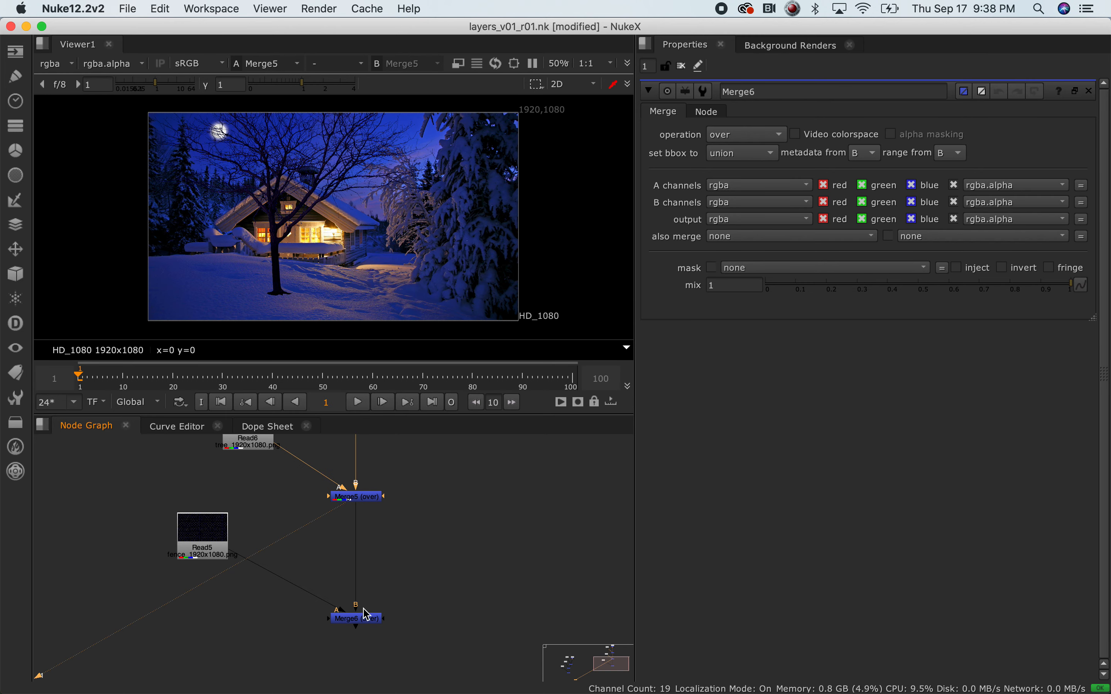
left_click(367, 617)
key("1")
Move the Viewer node beneath the final fence Merge.
scroll(398, 620, "down", 3)
middle_click_drag(387, 622, 388, 467)
middle_click_drag(274, 522, 416, 536)
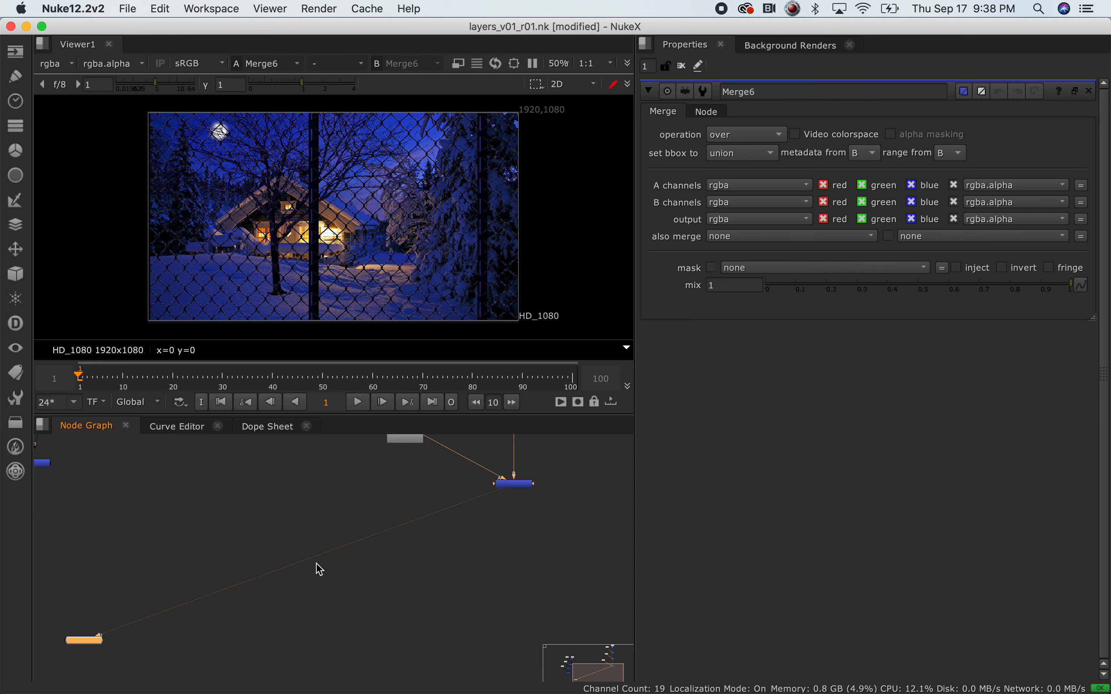
left_click_drag(95, 647, 518, 540)
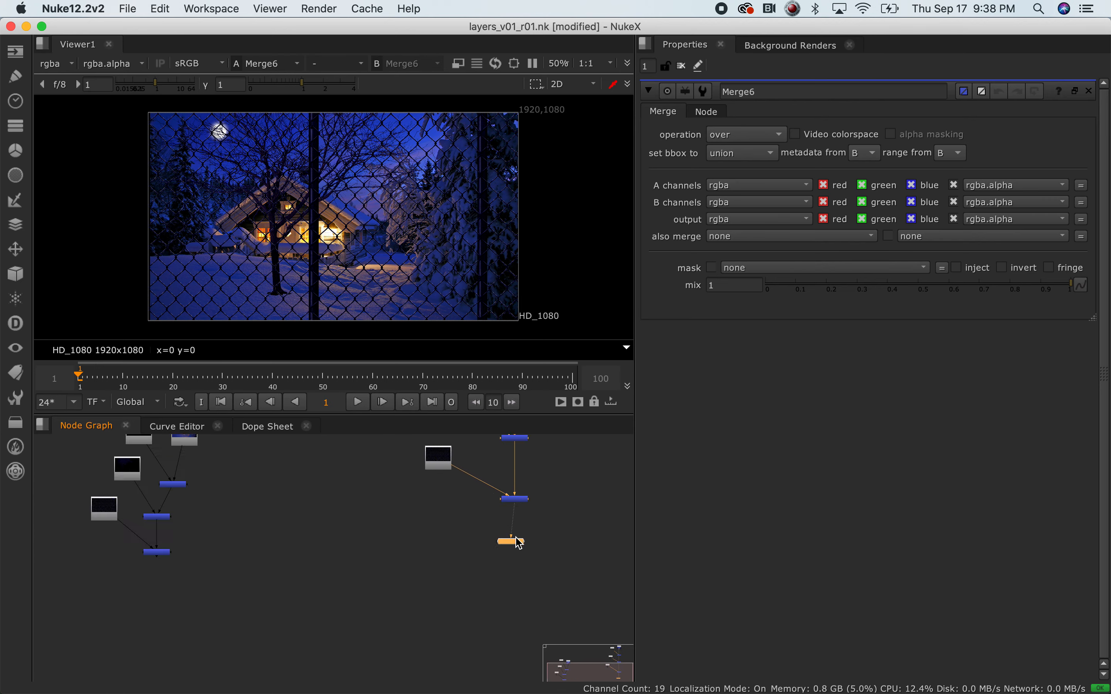
Move the tree Read node back and forth across the column of Merge nodes, ending on the same side as the fence Read.
middle_click_drag(540, 479, 447, 647)
left_click_drag(367, 549, 491, 549)
scroll(459, 581, "up", 5)
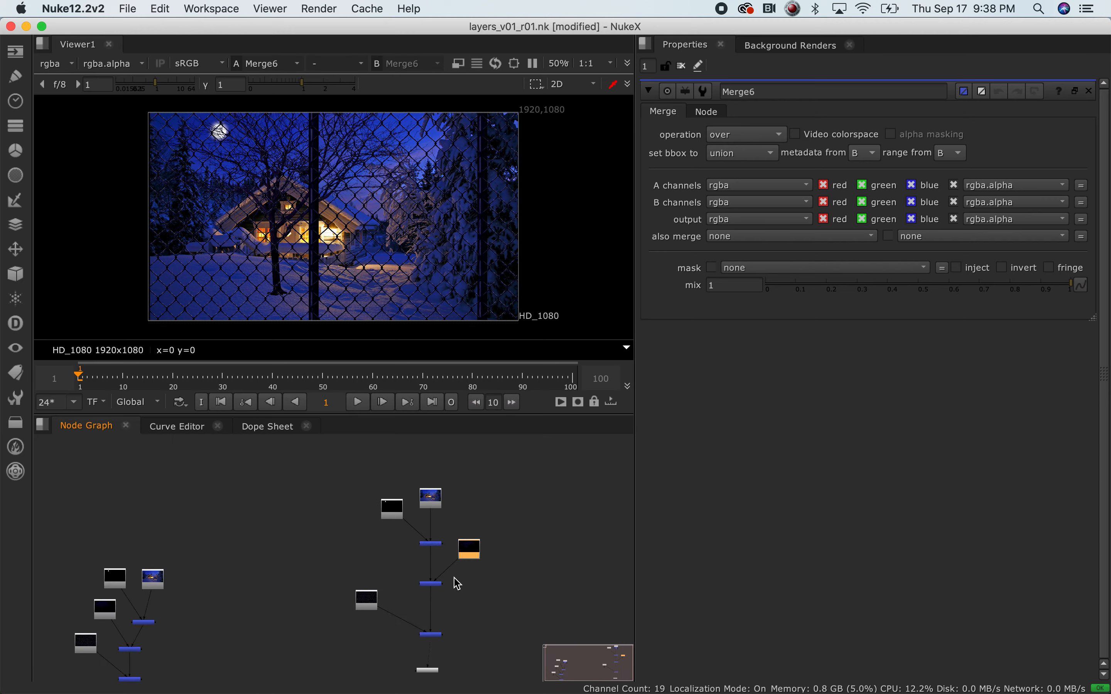
scroll(459, 583, "up", 1)
left_click_drag(482, 494, 266, 524)
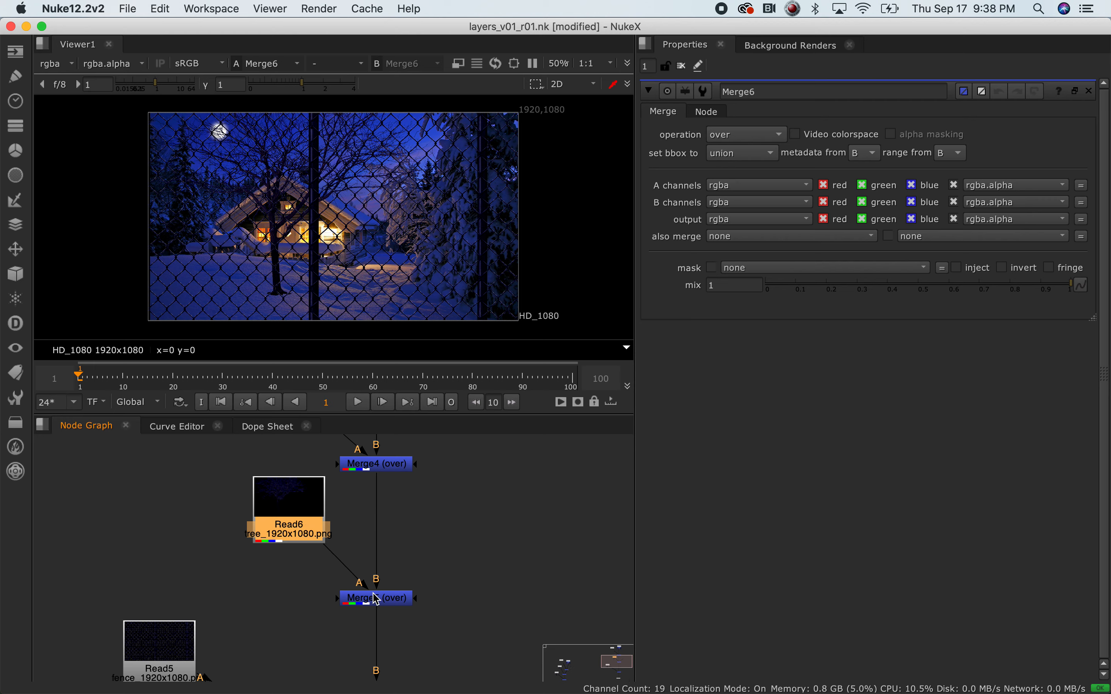
left_click_drag(301, 524, 523, 519)
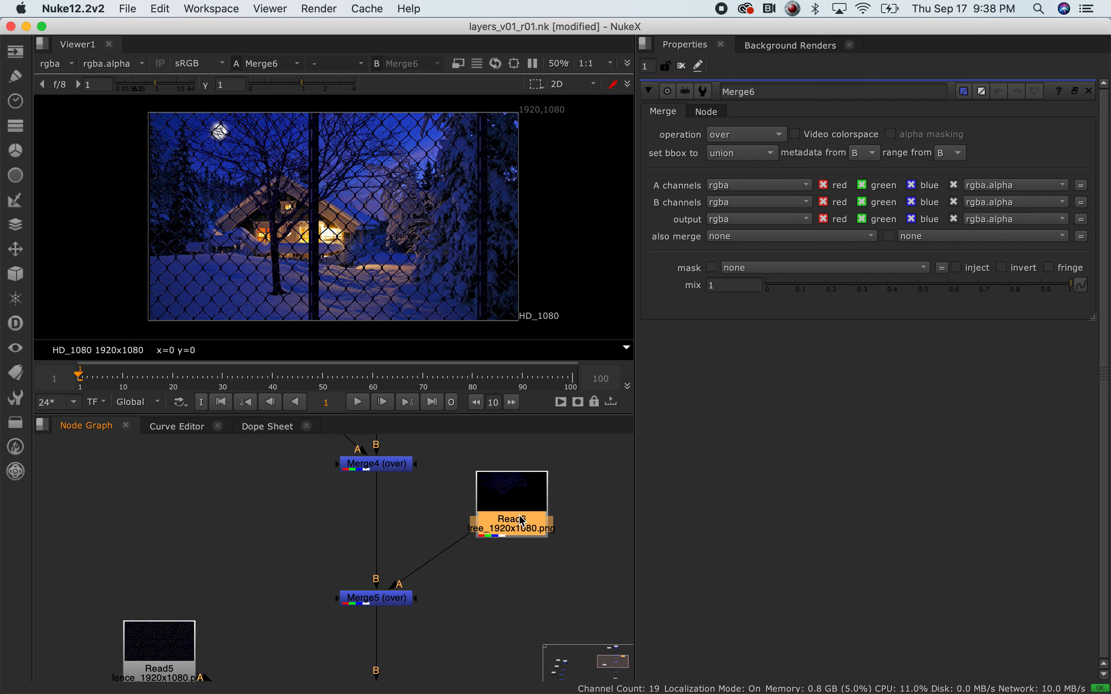
scroll(522, 520, "down", 4)
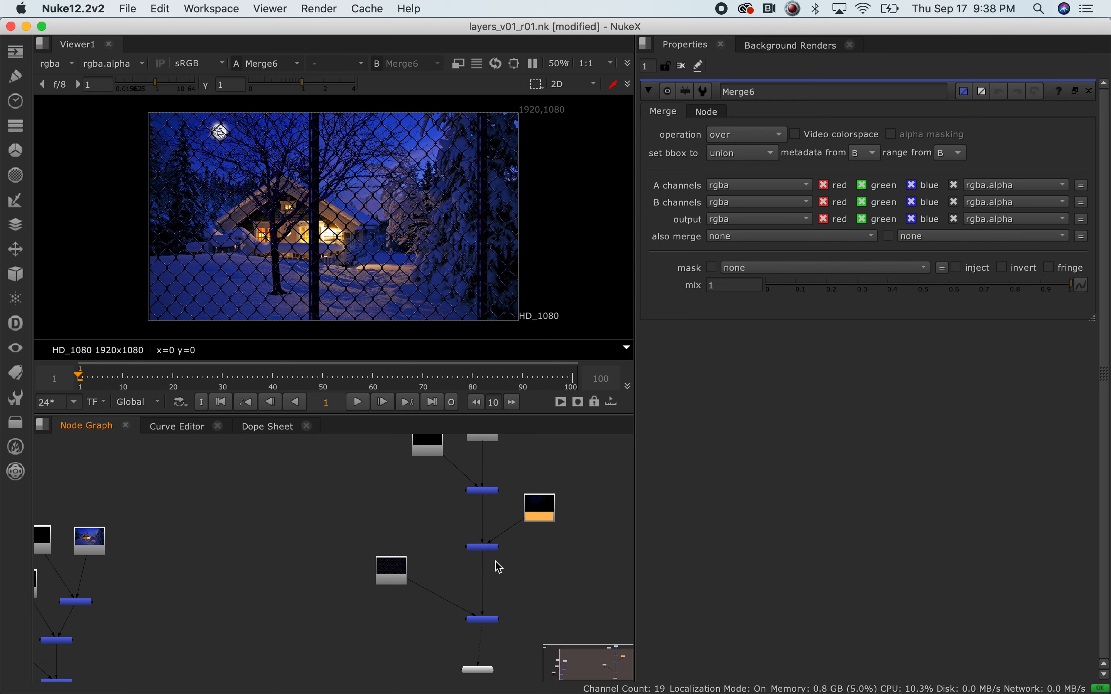
scroll(498, 567, "up", 2)
scroll(491, 528, "up", 2)
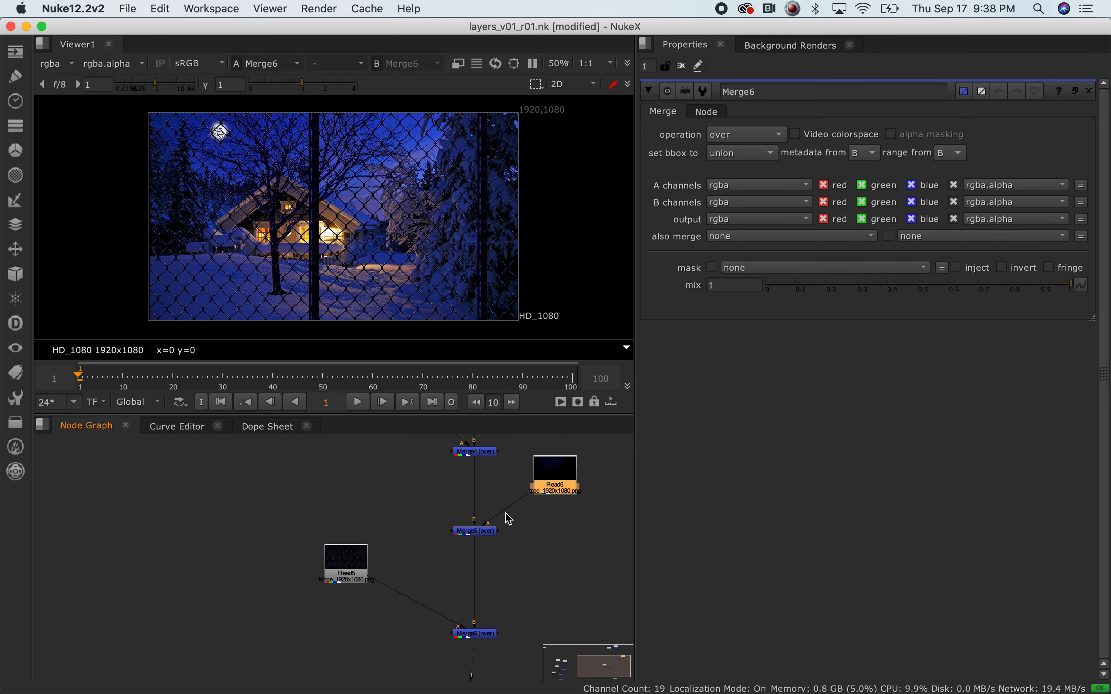
left_click_drag(568, 475, 391, 468)
scroll(458, 499, "down", 2)
middle_click_drag(534, 499, 422, 523)
scroll(364, 547, "up", 1)
scroll(367, 554, "up", 2)
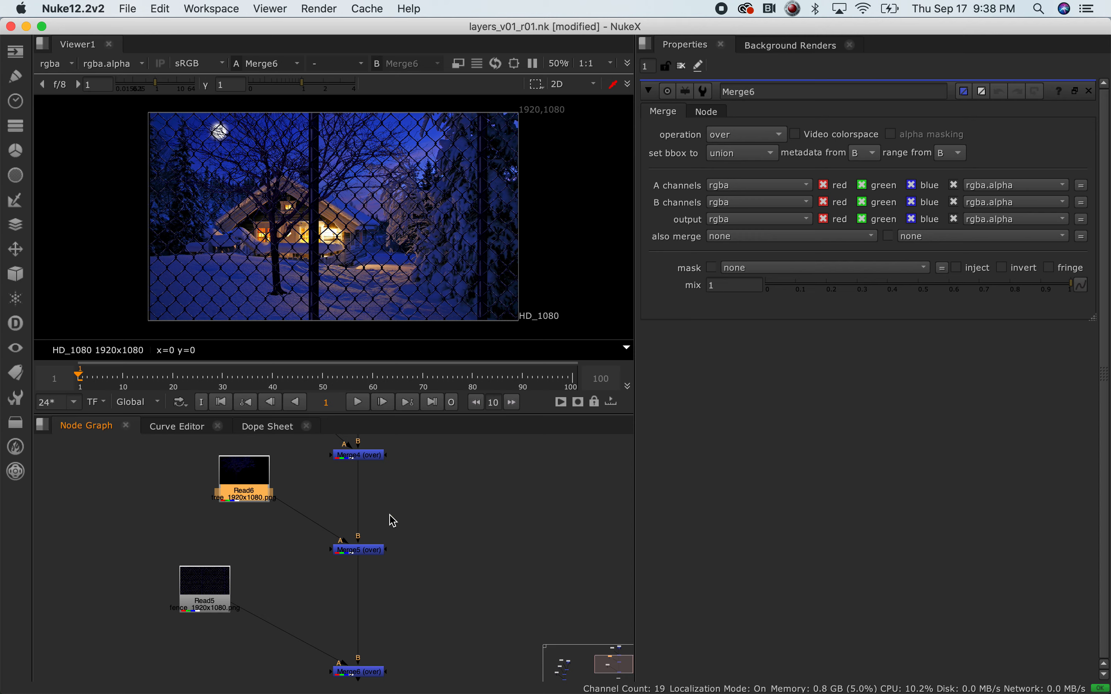
Move the Viewer node further down below the fence Merge.
scroll(392, 522, "down", 5)
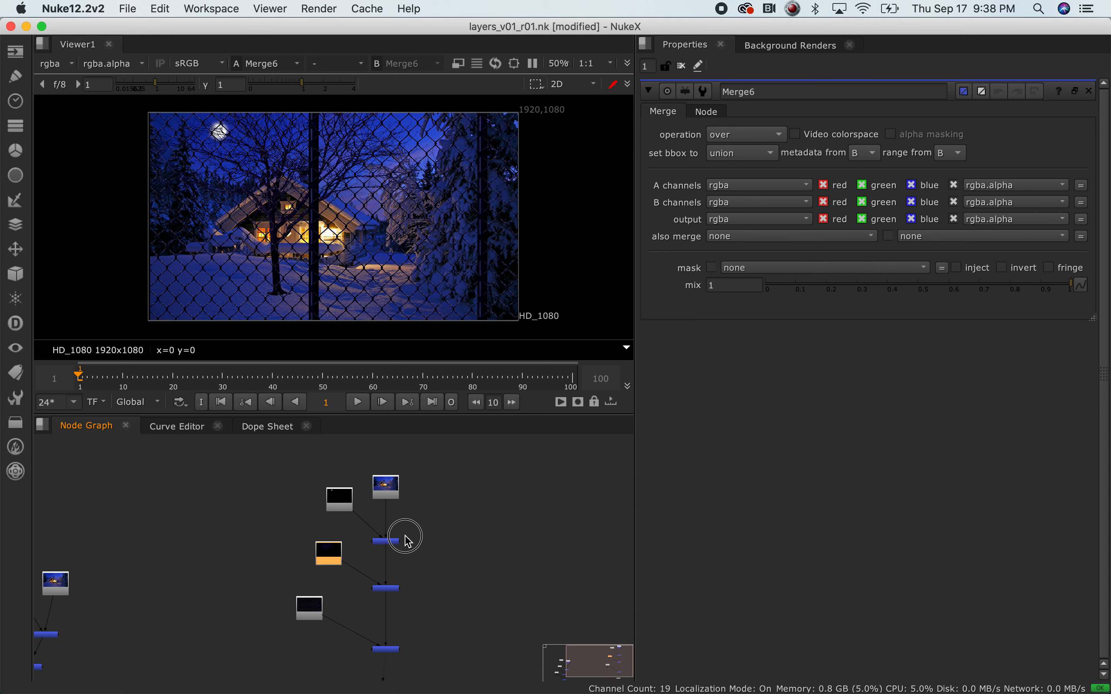
middle_click_drag(407, 540, 416, 514)
scroll(412, 569, "up", 5)
middle_click_drag(397, 678, 393, 513)
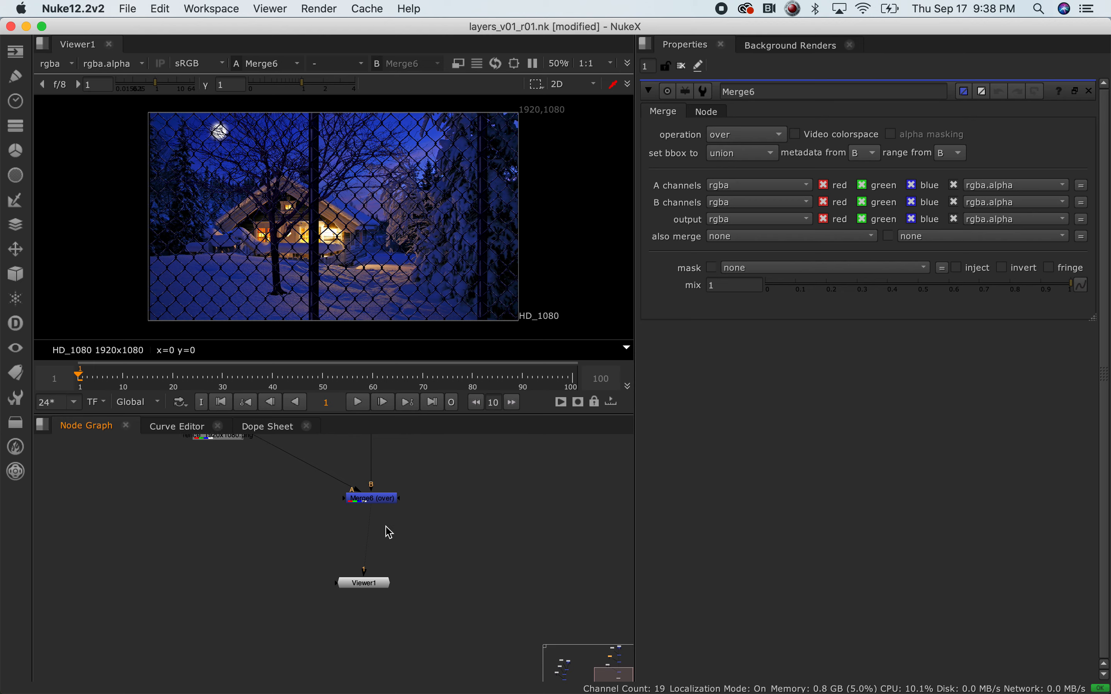
left_click_drag(374, 584, 382, 658)
Lower the fence Read with its Merge, and bring the tree Read and its Merge up close beneath the moon Merge.
scroll(415, 564, "down", 3)
middle_click_drag(424, 513, 410, 597)
left_click_drag(252, 530, 386, 652)
left_click_drag(283, 460, 324, 477)
scroll(340, 491, "up", 3)
scroll(382, 488, "down", 6)
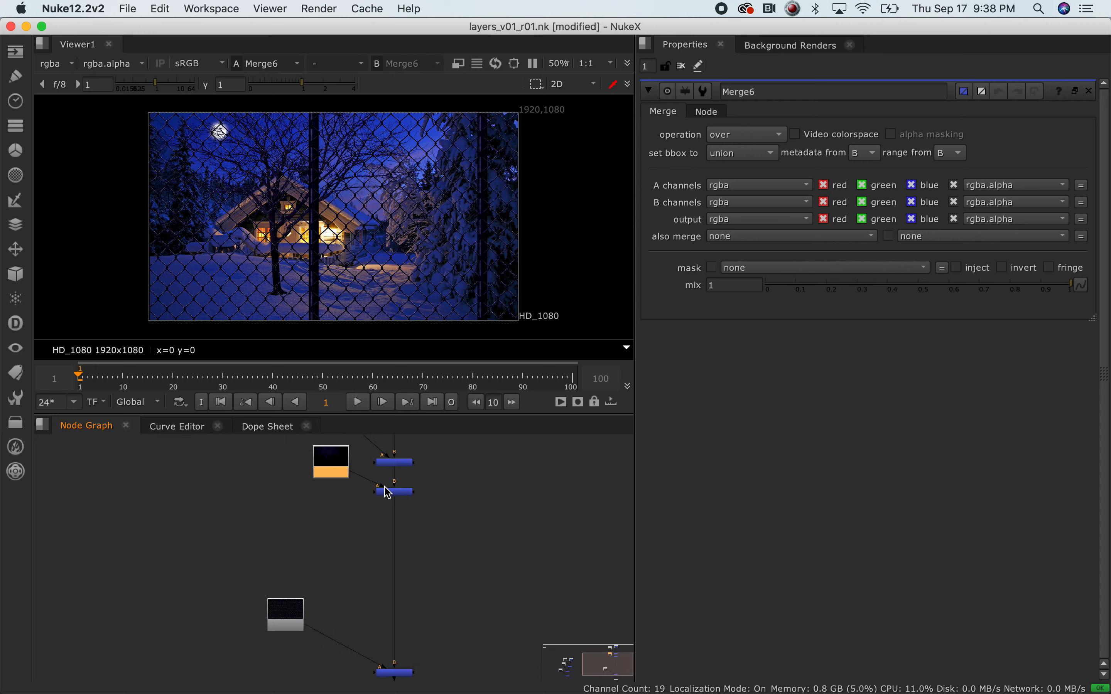
Spread out the upper part of the column by moving the tree Read outward and raising the house Read and the moon Read with its Merge.
left_click_drag(384, 494, 326, 493)
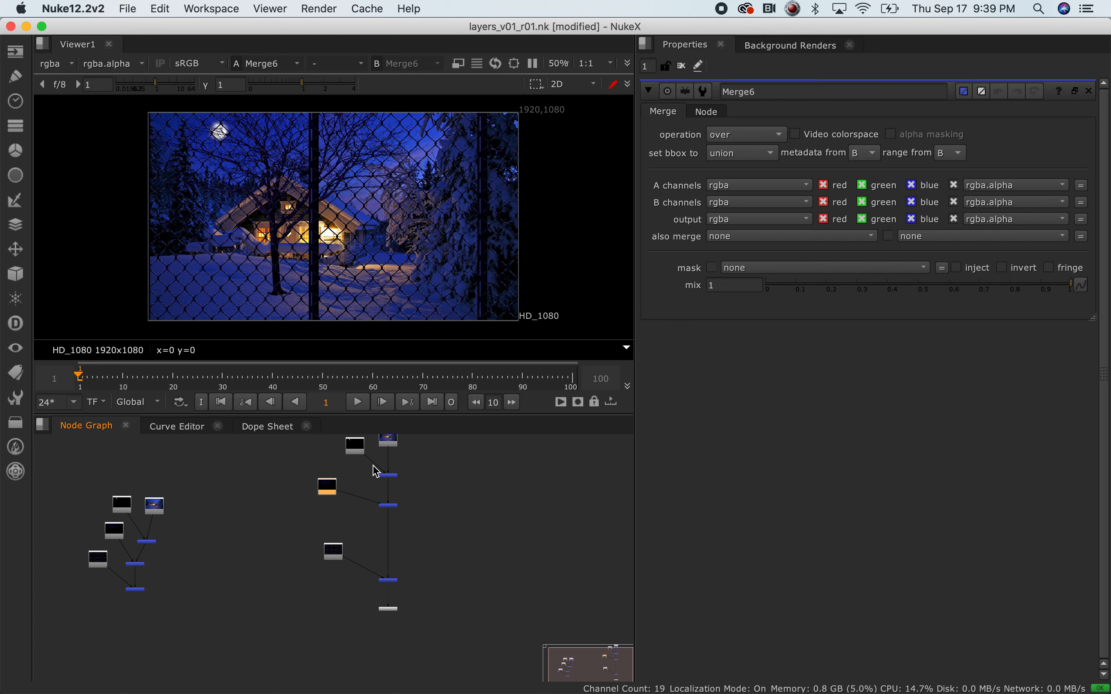
scroll(421, 497, "up", 3)
middle_click_drag(439, 487, 410, 564)
left_click_drag(341, 504, 342, 446)
scroll(371, 542, "down", 2)
left_click_drag(278, 492, 351, 540)
middle_click_drag(393, 622, 386, 584)
scroll(312, 501, "down", 2)
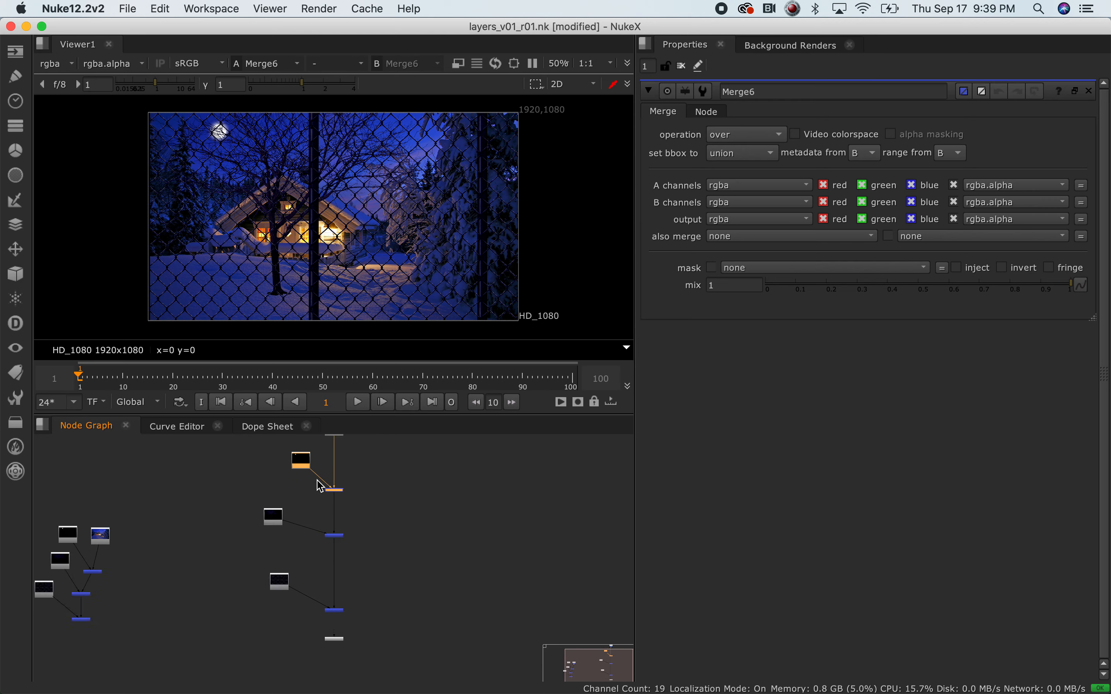
Rename the Read node of moon_1920x1080.png as Moon.
scroll(320, 486, "up", 4)
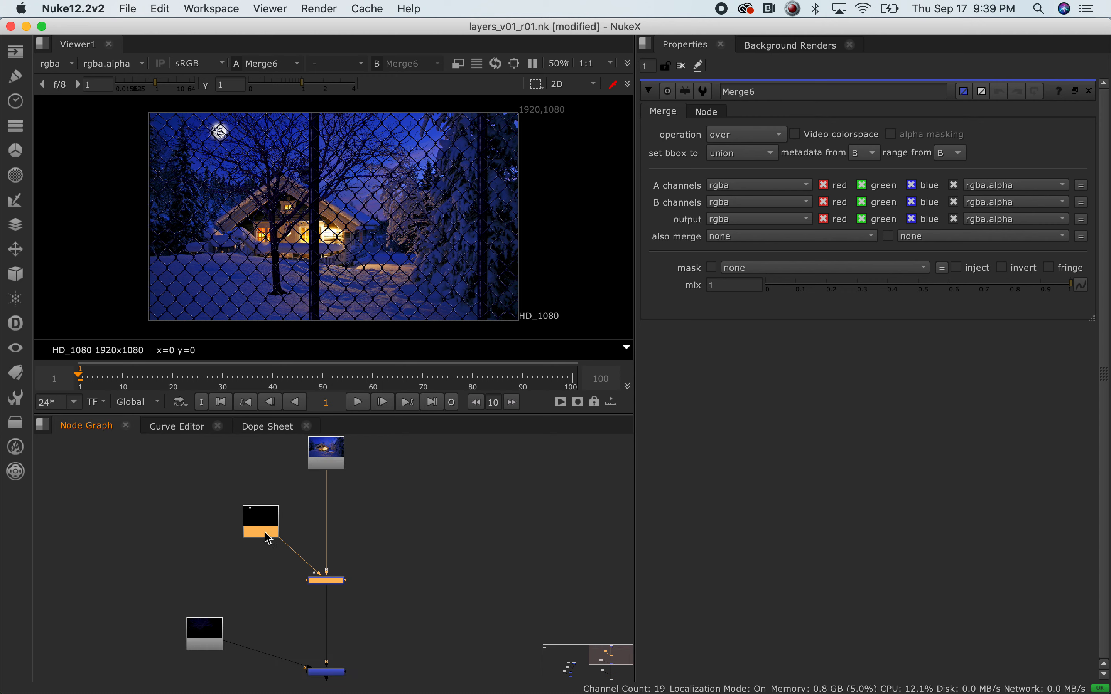
scroll(269, 538, "up", 3)
double_click(262, 520)
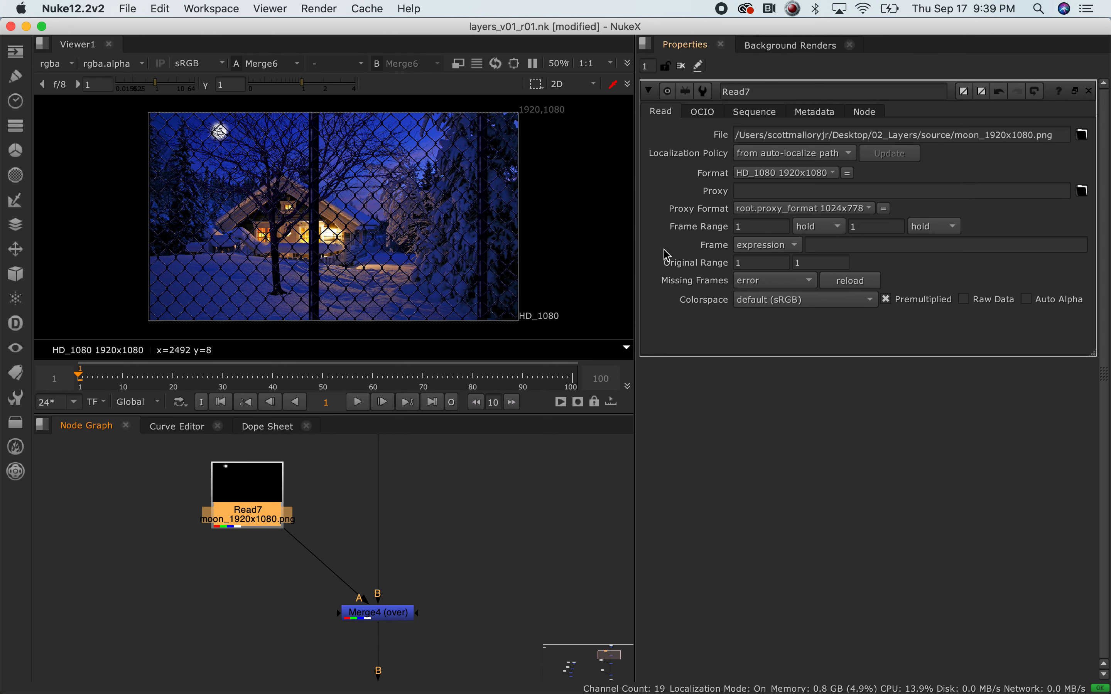
double_click(771, 91)
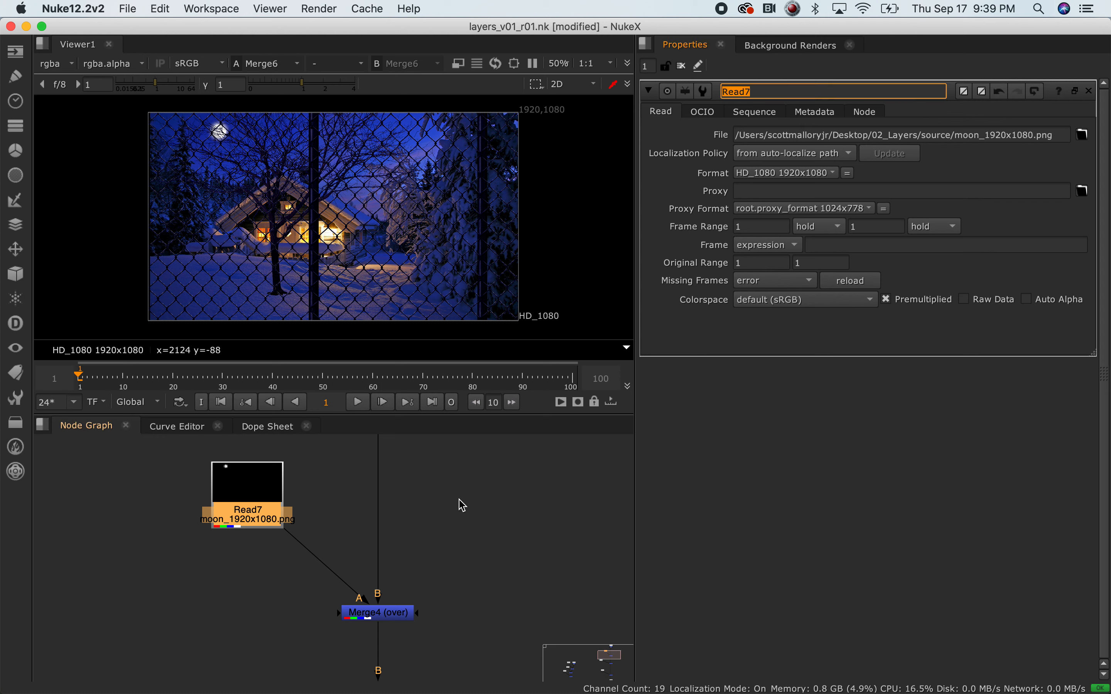
type("Moon")
left_click(418, 580)
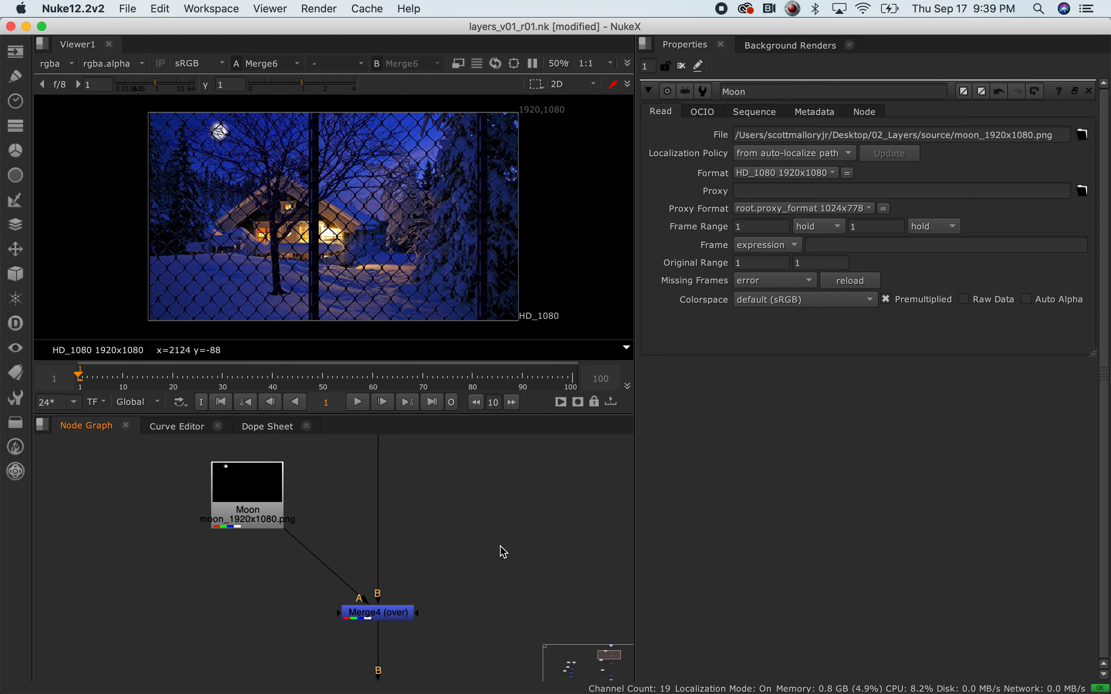
Show the tree_1920x1080.png Read node in the viewer and rename it after the tree layer.
middle_click_drag(442, 588, 449, 417)
double_click(147, 579)
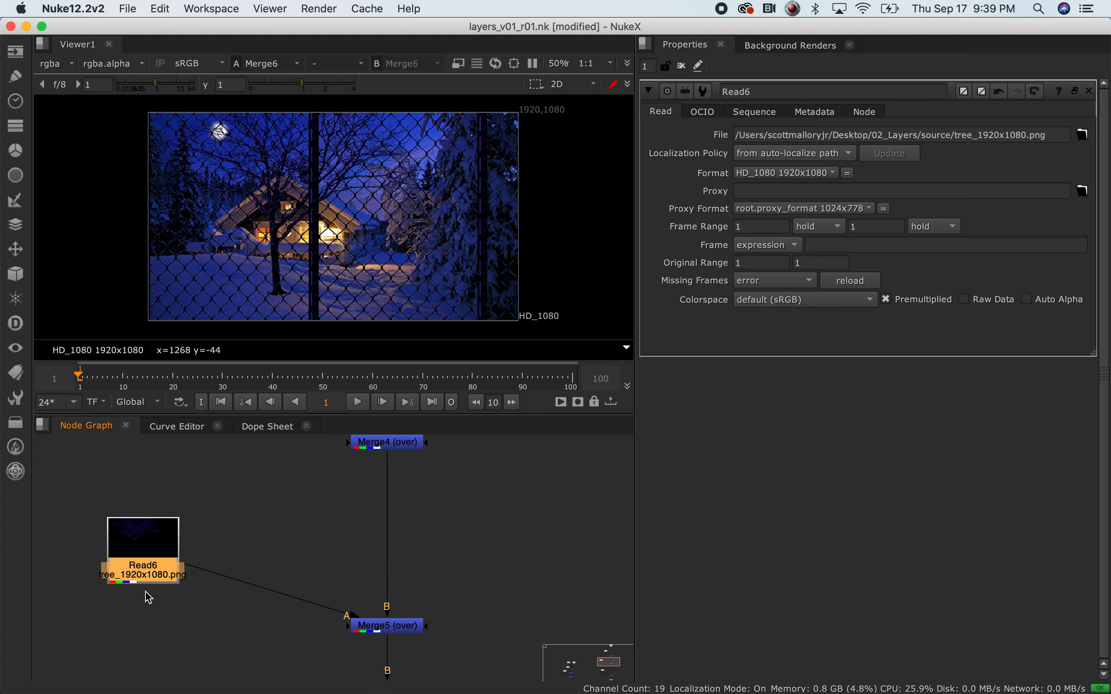
key("1")
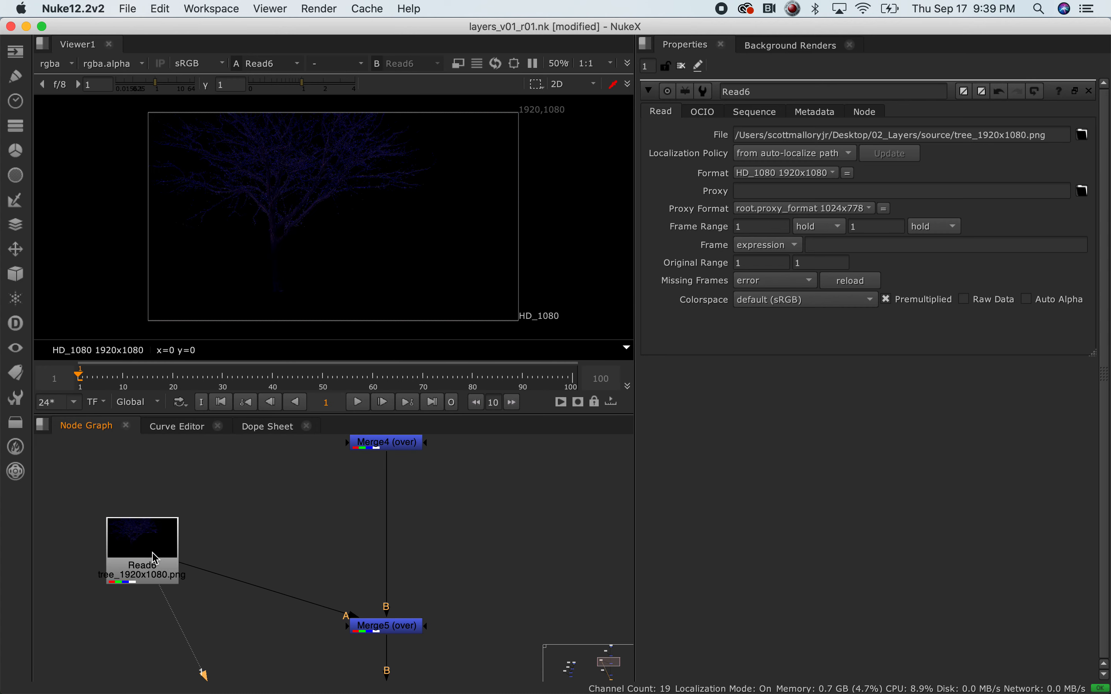
left_click(770, 95)
left_click_drag(769, 95, 723, 97)
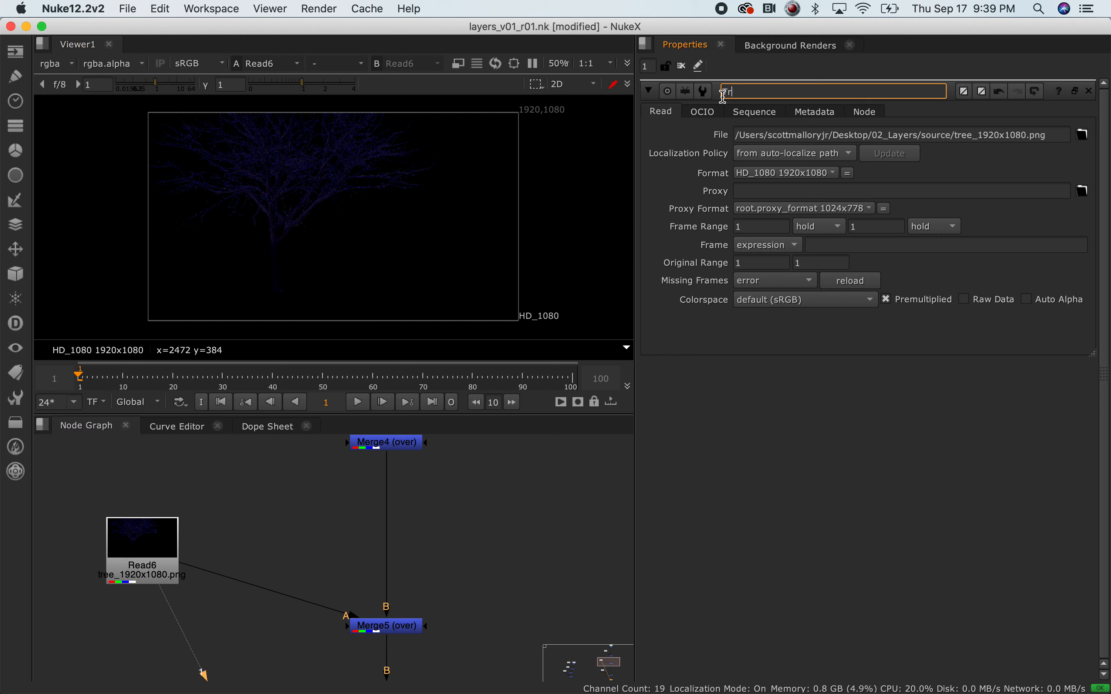
left_click(464, 541)
Show the fence_1920x1080.png Read node in the viewer and rename it as Fence.
middle_click_drag(467, 595, 496, 408)
double_click(211, 612)
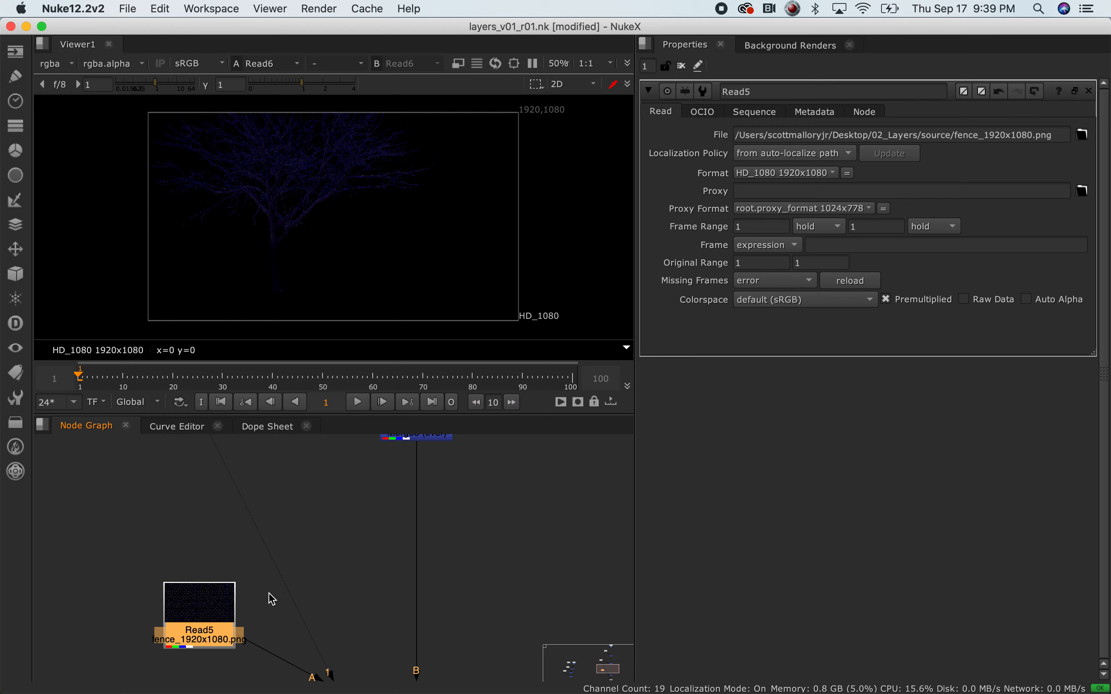
key("1")
double_click(721, 91)
type("Fence")
left_click(437, 525)
View the final fence Merge and move the Viewer node further below it to leave room.
scroll(438, 526, "down", 3)
scroll(443, 530, "up", 2)
middle_click_drag(446, 546, 444, 490)
scroll(461, 565, "down", 5)
left_click(442, 558)
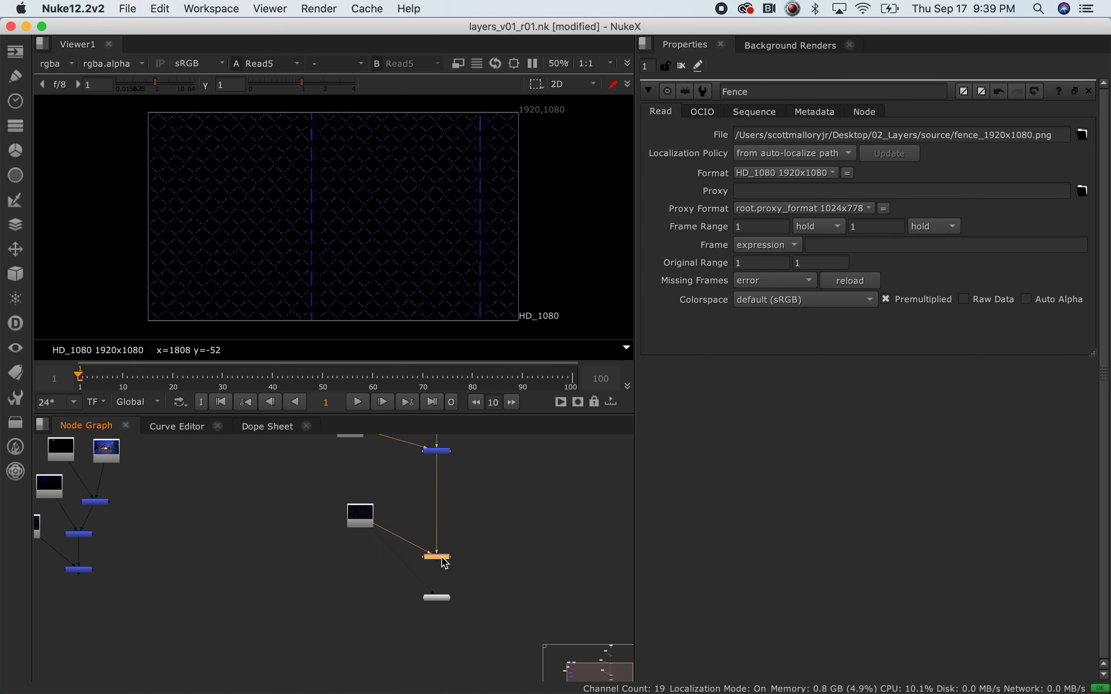
key("1")
left_click_drag(444, 600, 444, 663)
scroll(465, 515, "up", 3)
scroll(447, 597, "down", 3)
Add a NoOp node after the fence Merge and place it slightly below.
left_click(432, 603)
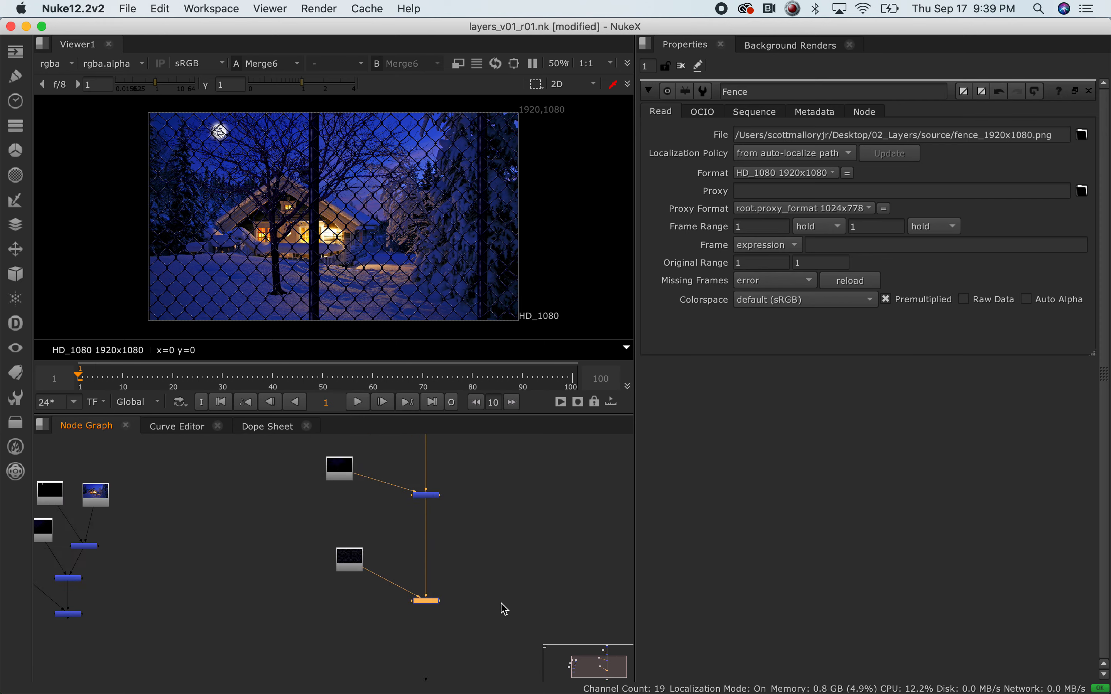
key("Tab")
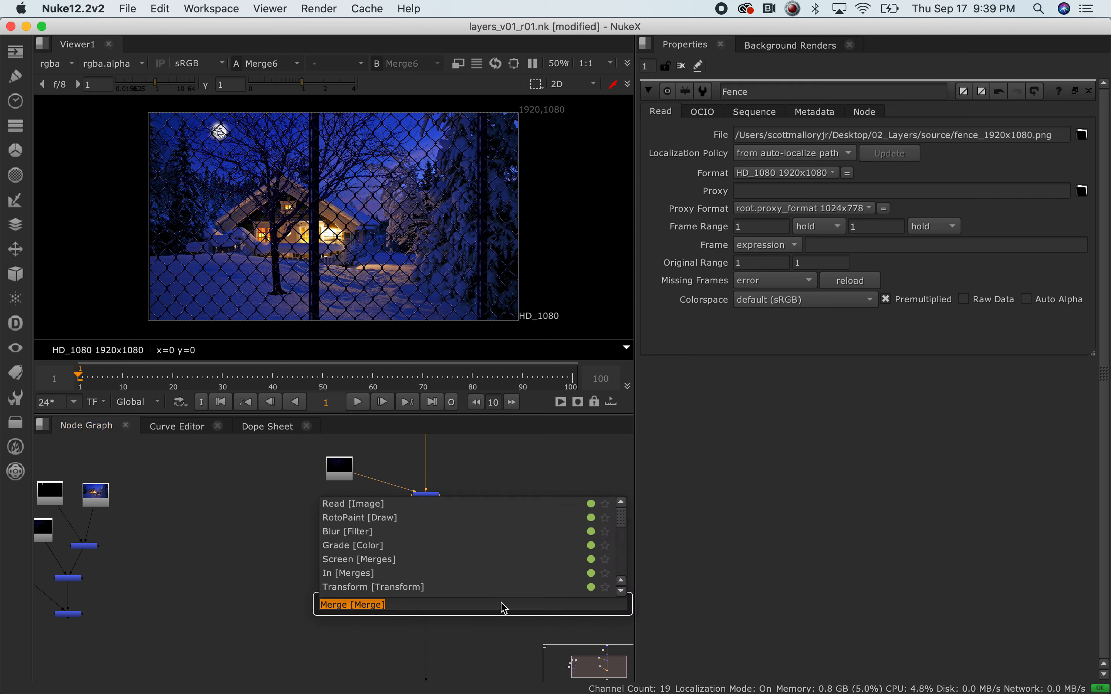
type("noop")
key("Down")
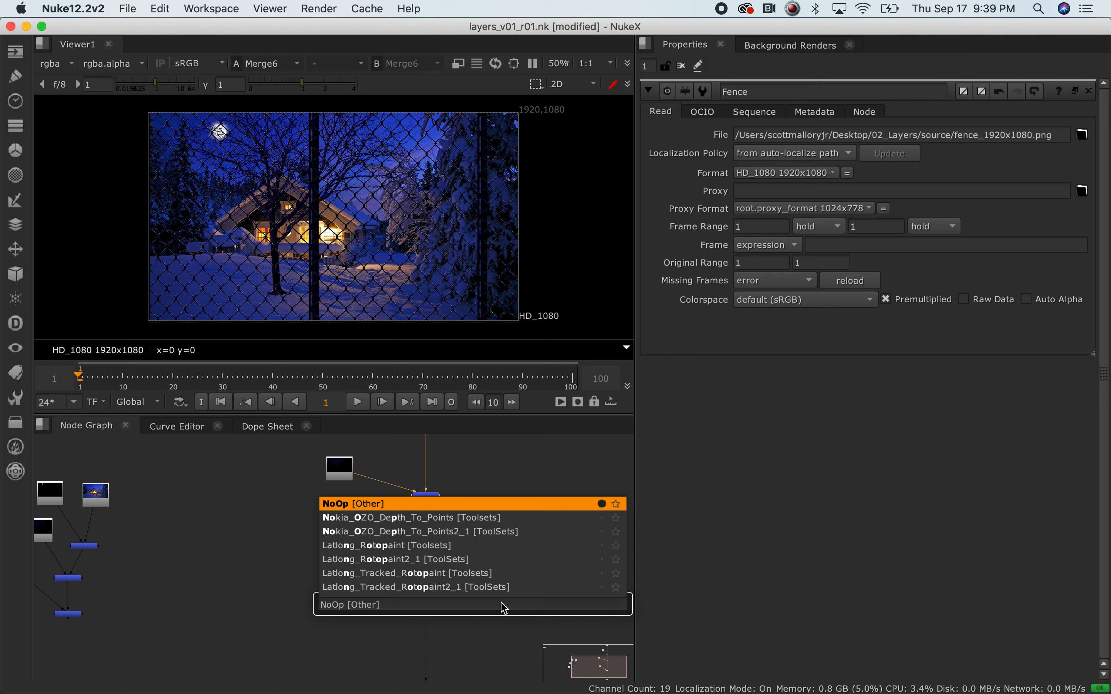
key("Return")
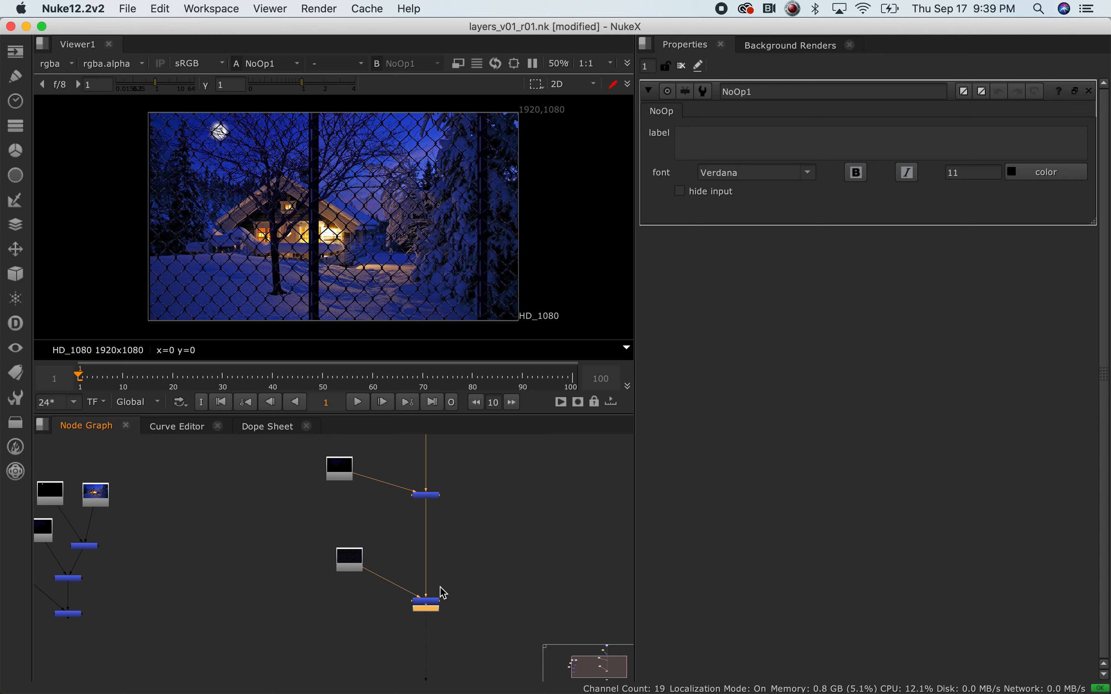
scroll(443, 593, "up", 5)
left_click_drag(408, 524, 417, 557)
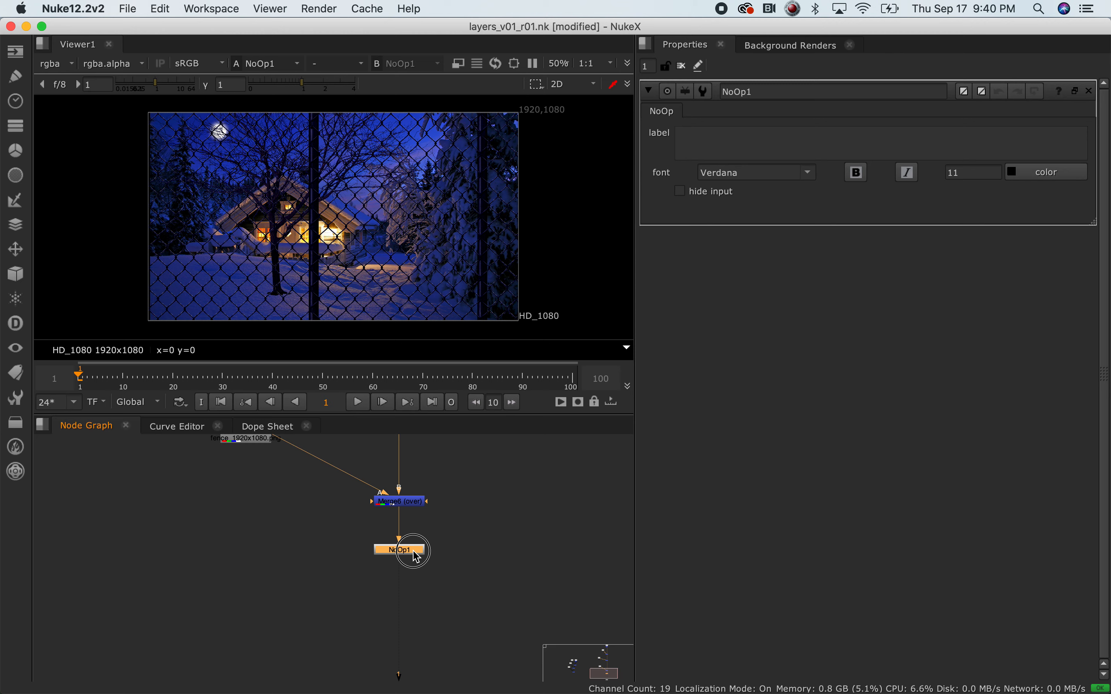
Rename the NoOp node as OUTPUT and nudge it slightly further down from the fence Merge.
left_click_drag(758, 96, 722, 96)
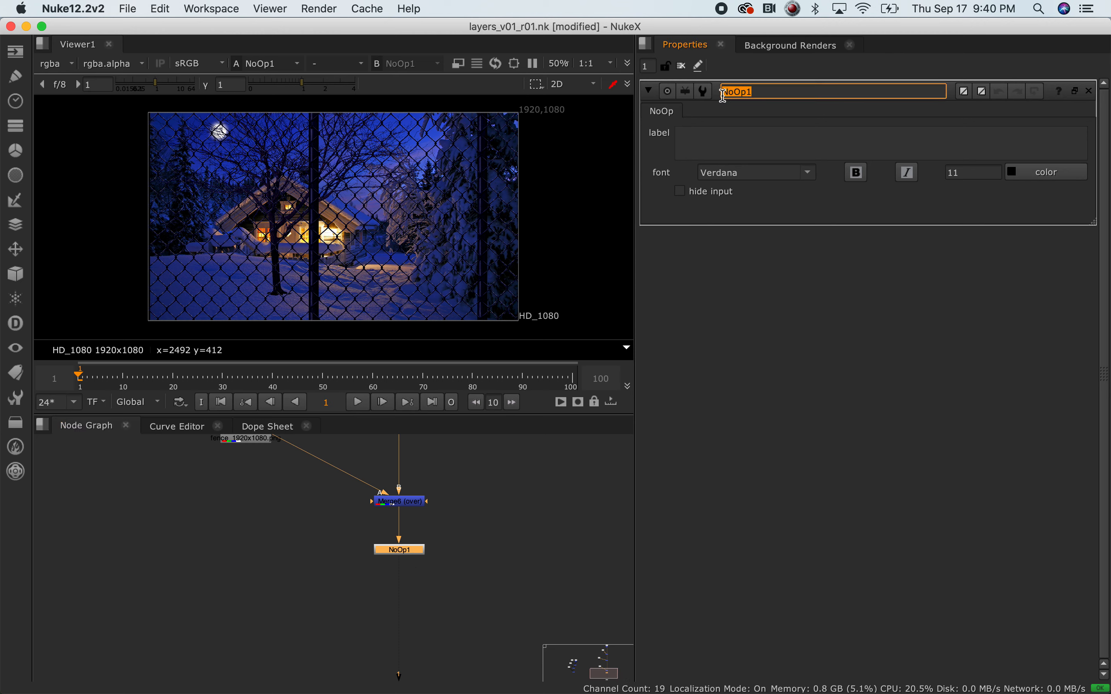
type("OUTPUT")
left_click(532, 566)
left_click_drag(425, 553, 426, 561)
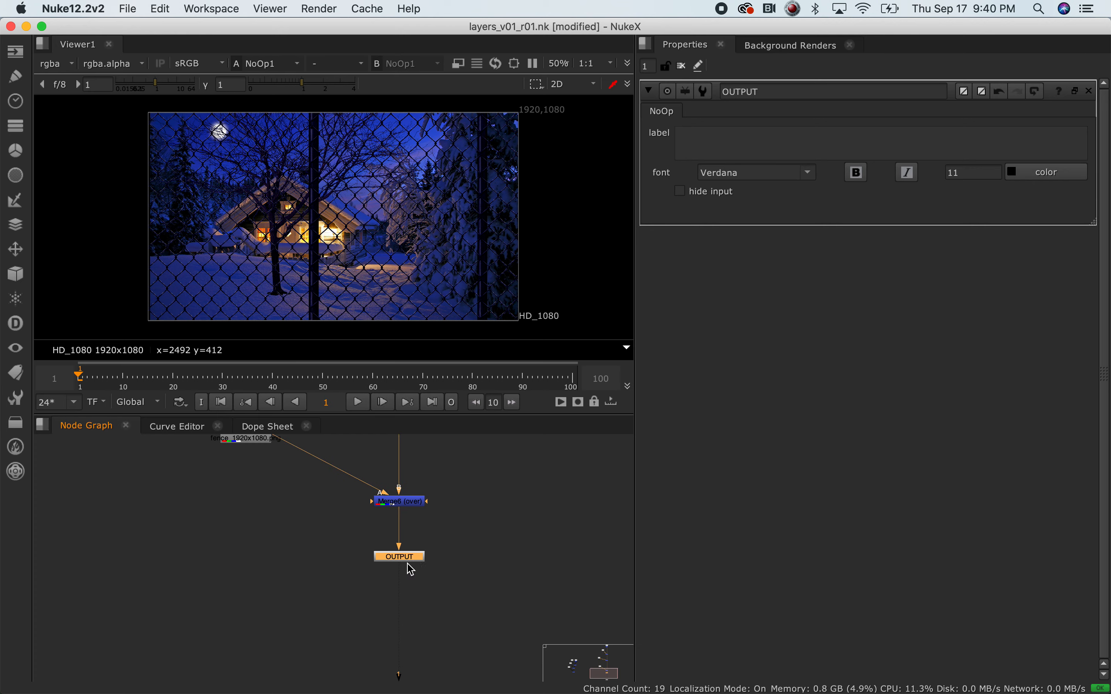
scroll(469, 544, "down", 5)
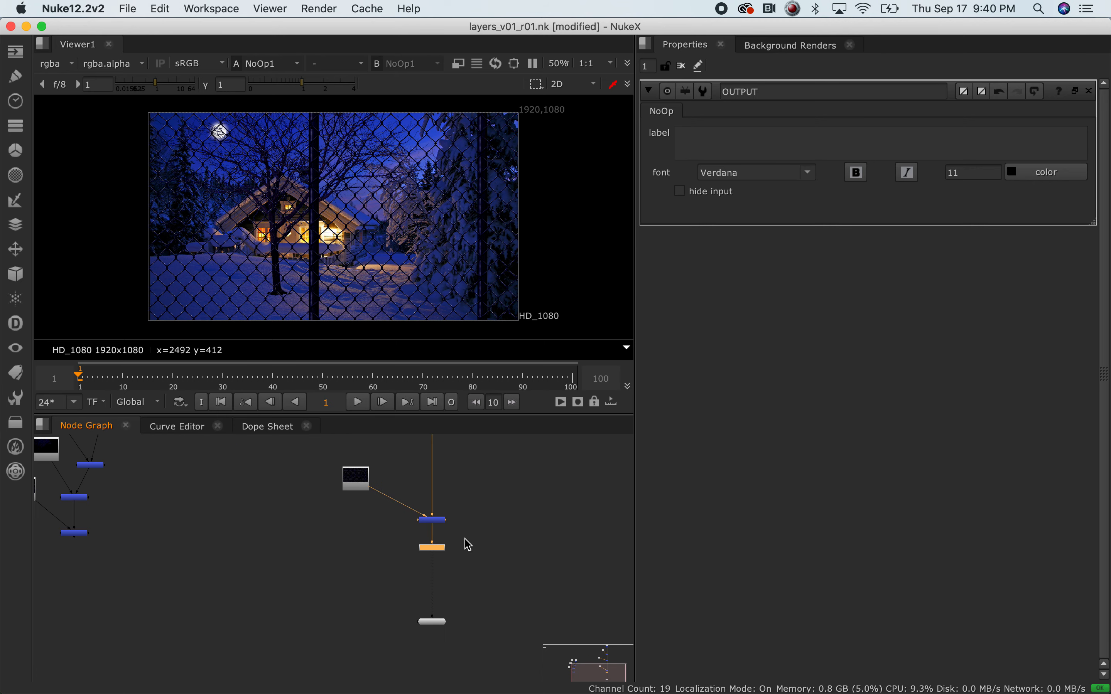
scroll(468, 544, "up", 3)
scroll(468, 544, "down", 5)
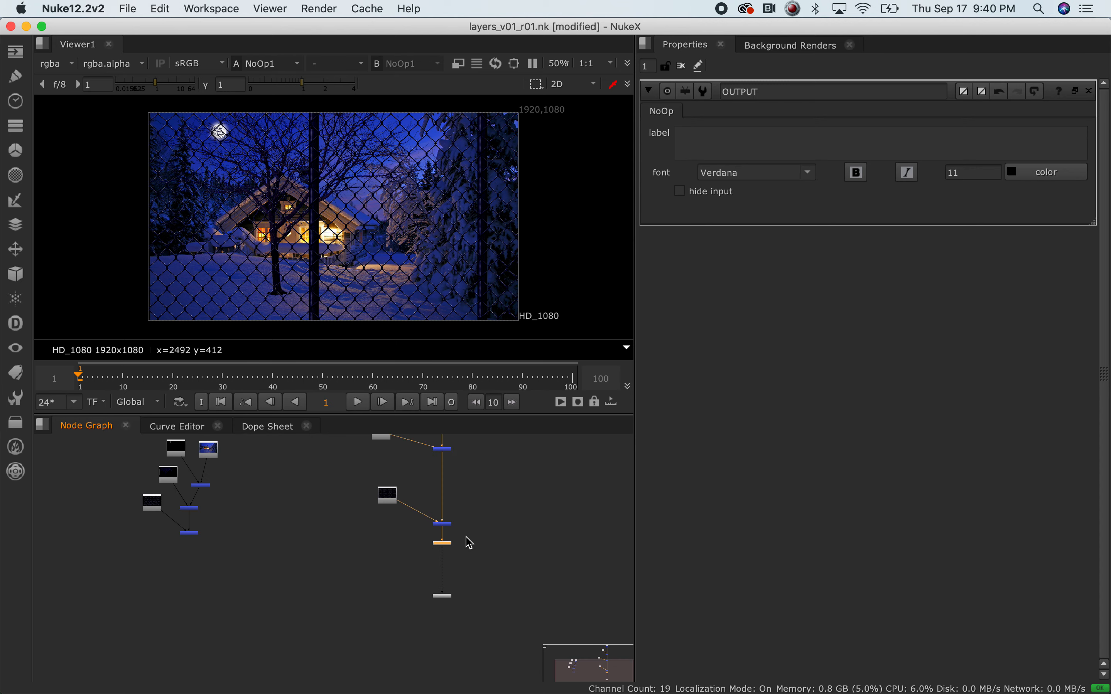
middle_click_drag(377, 499, 282, 610)
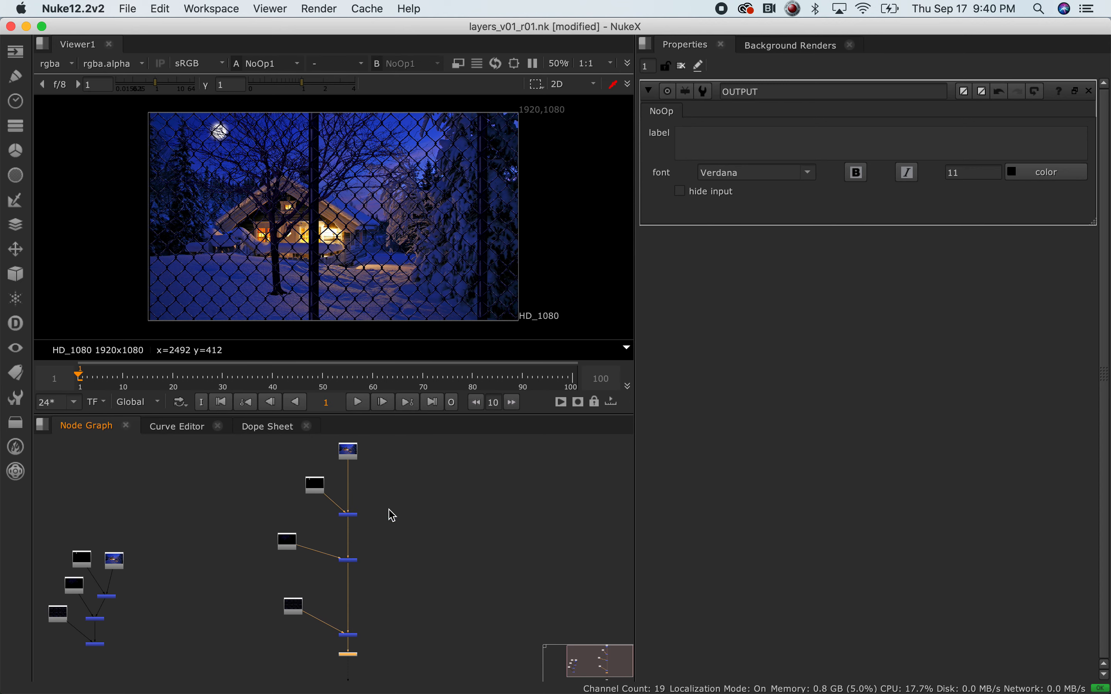